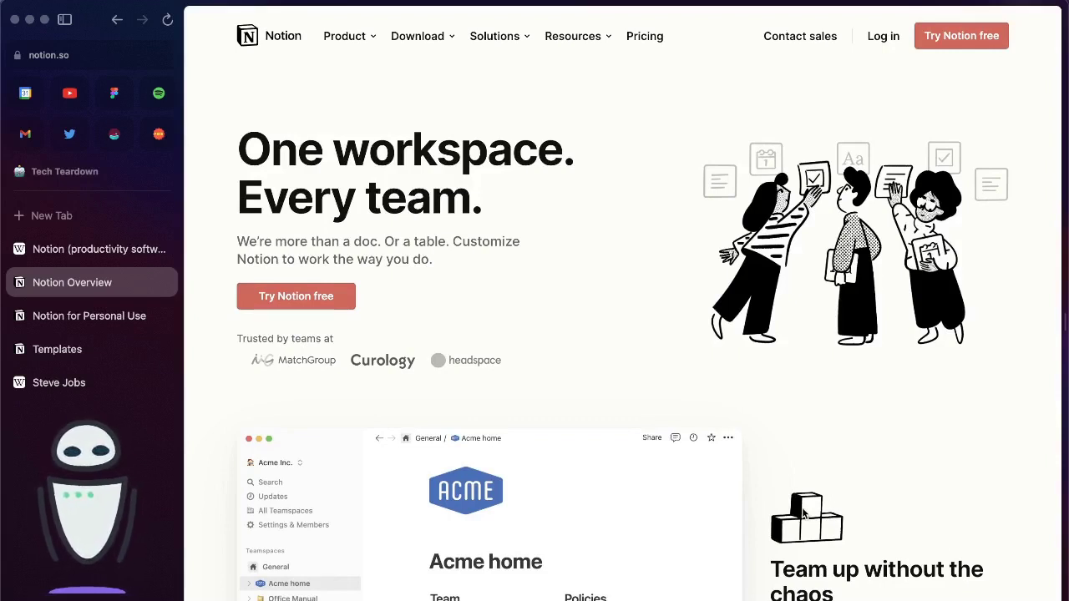
Review Notion's Wikipedia article and the Notion Overview page from the hero section through the Roadmap example
left_click(91, 249)
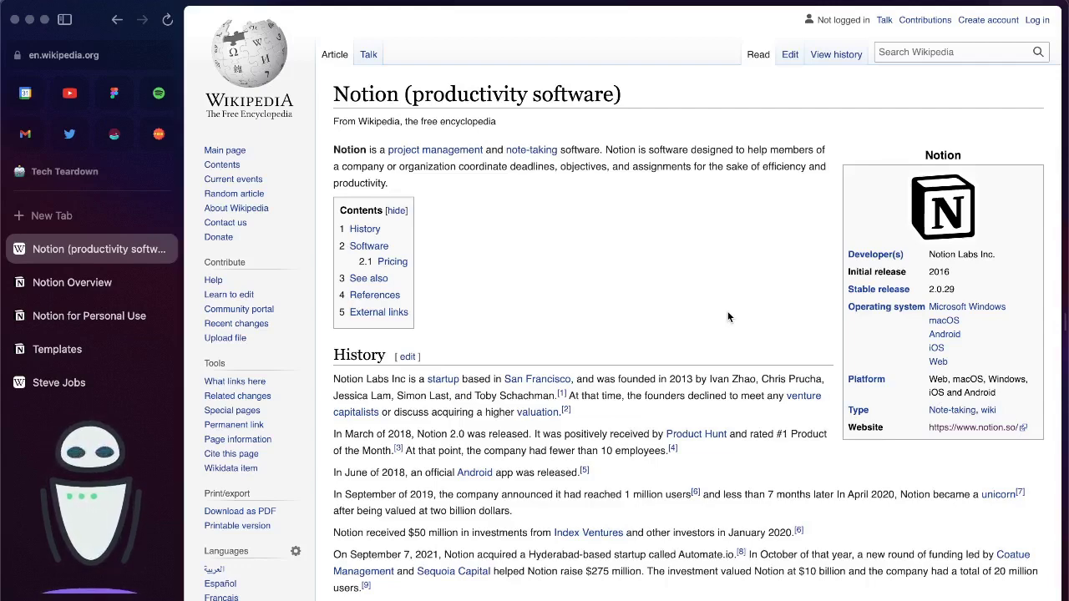
left_click(77, 284)
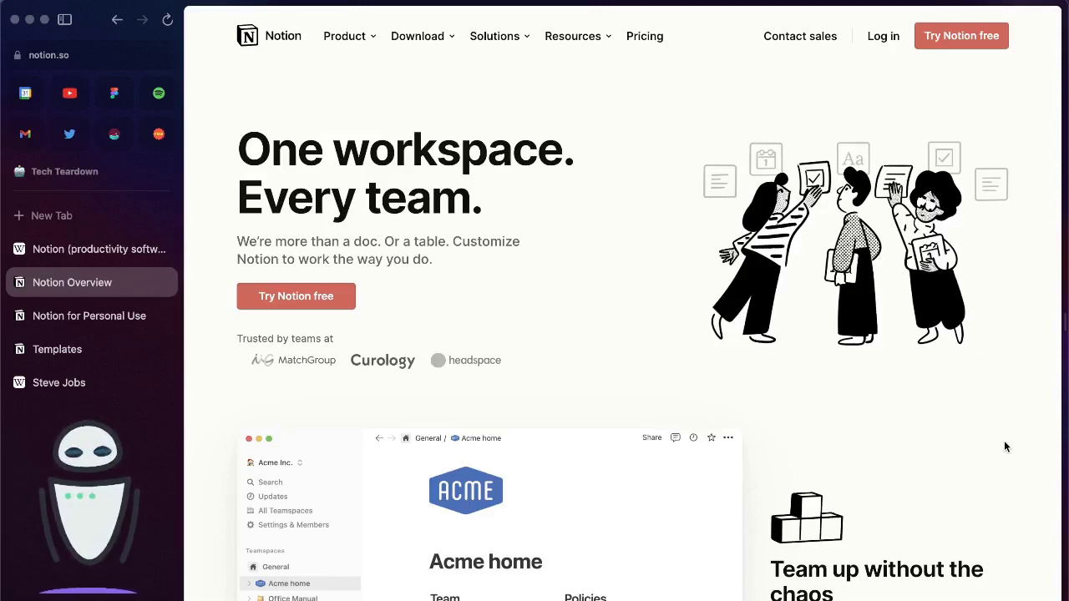
scroll(1005, 447, "down", 10)
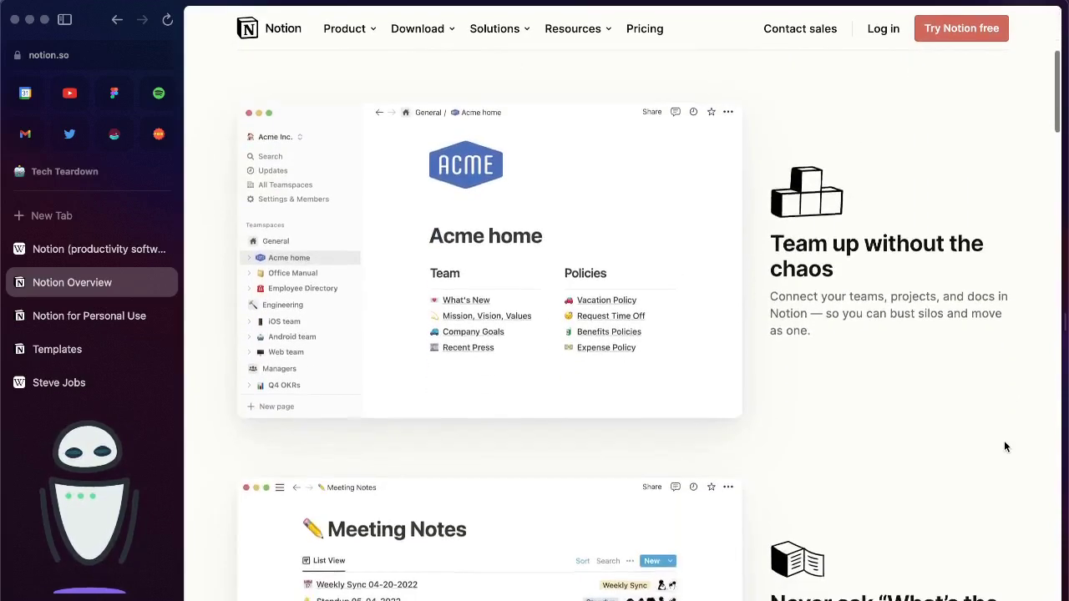
scroll(1006, 447, "down", 7)
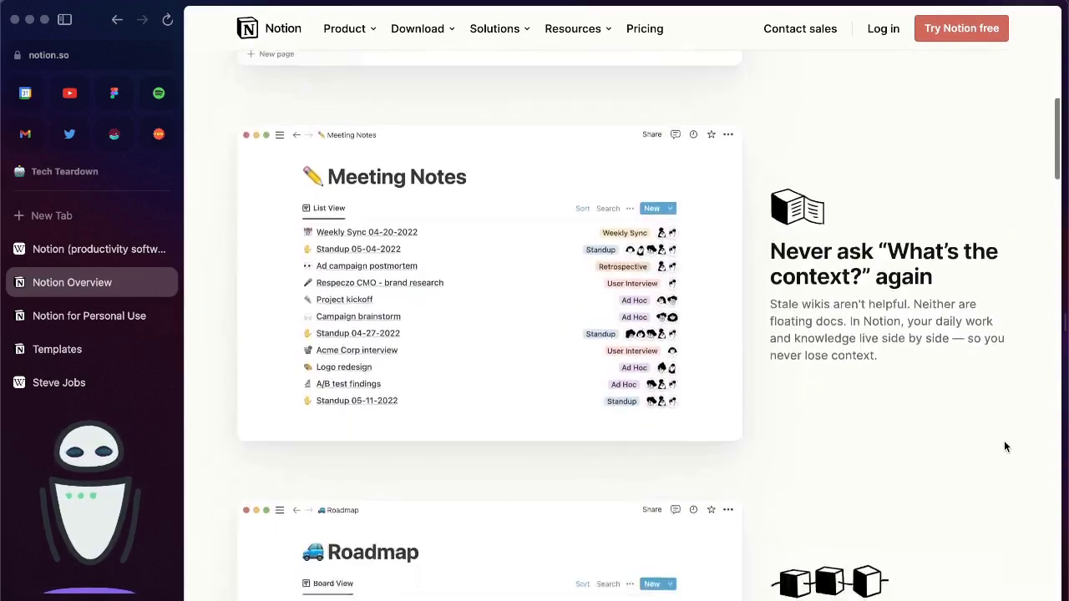
scroll(1005, 447, "down", 8)
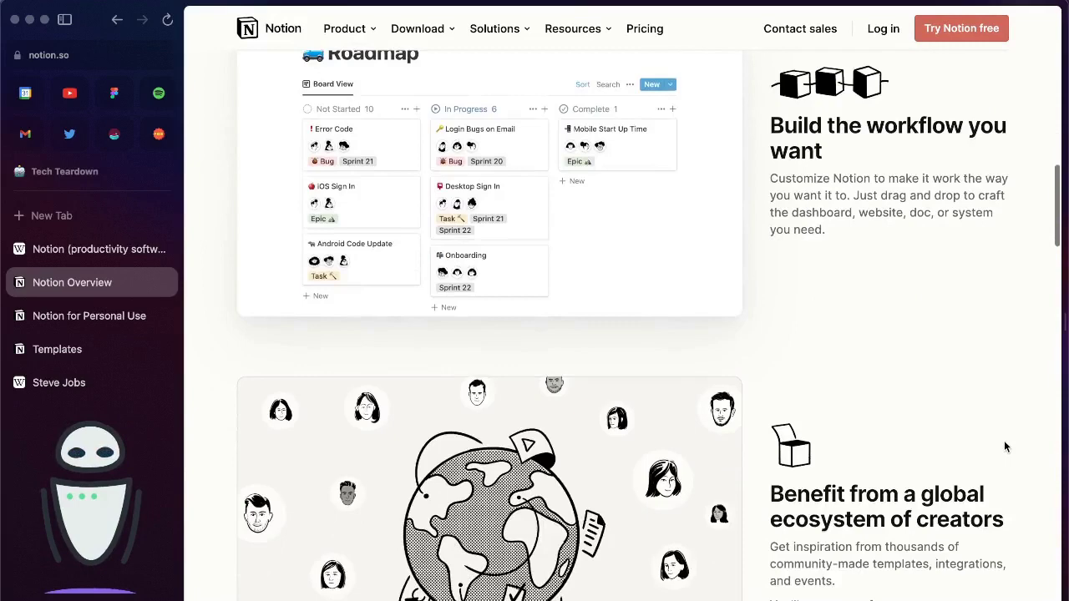
scroll(1006, 447, "up", 2)
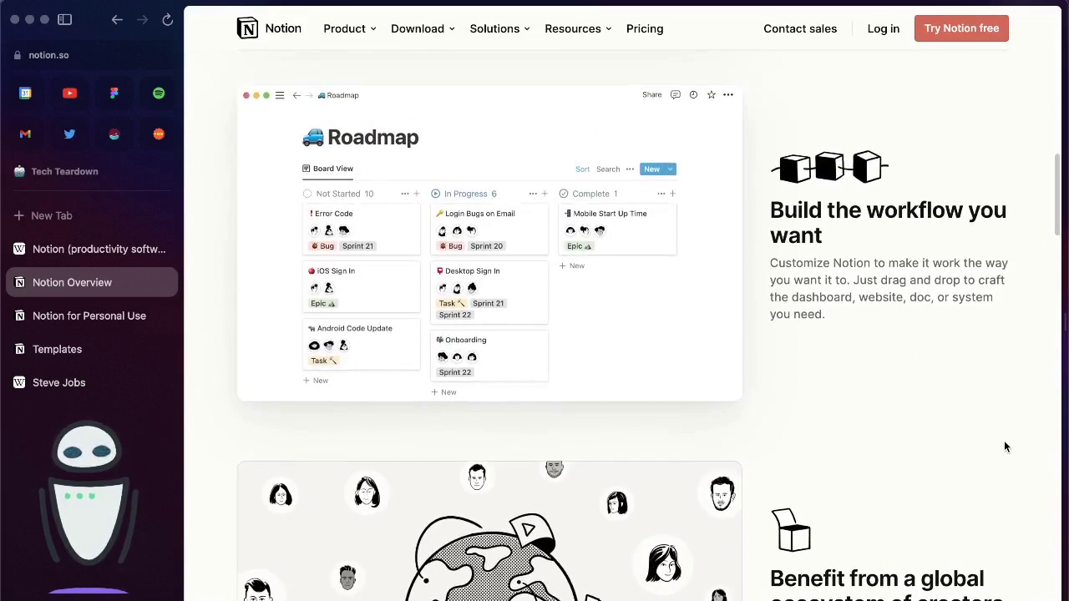
Open the Notion for Personal Use page and examine its Goals board demo
left_click(90, 316)
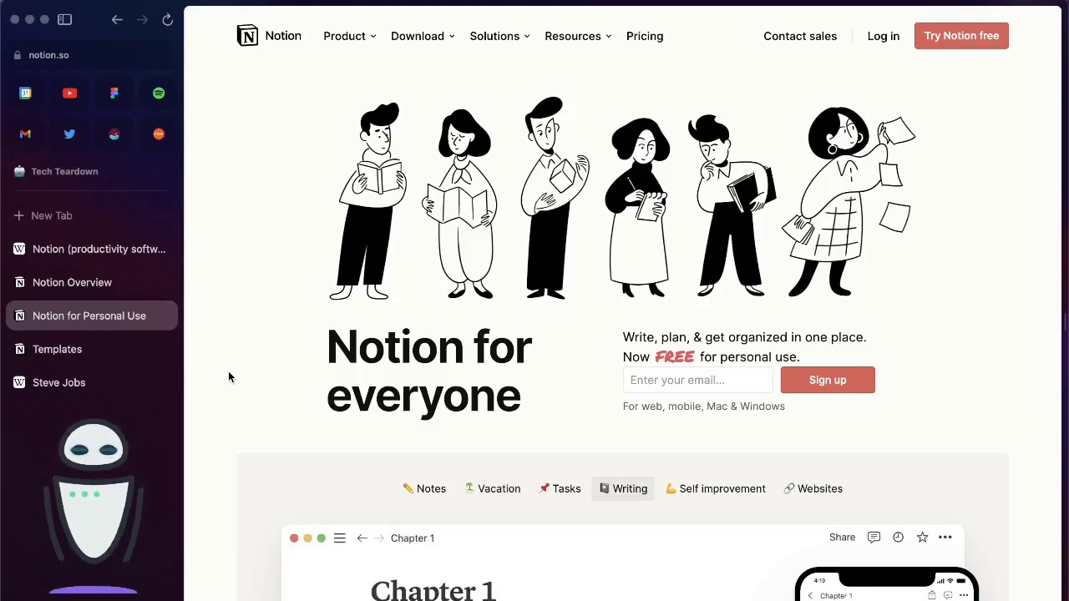
scroll(326, 328, "down", 1)
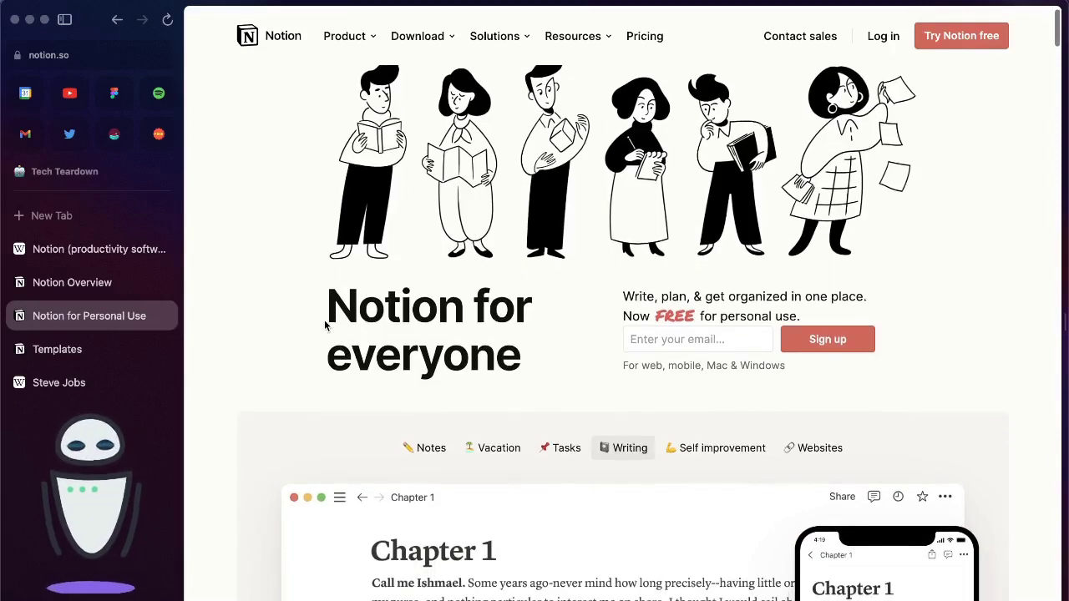
scroll(325, 325, "down", 4)
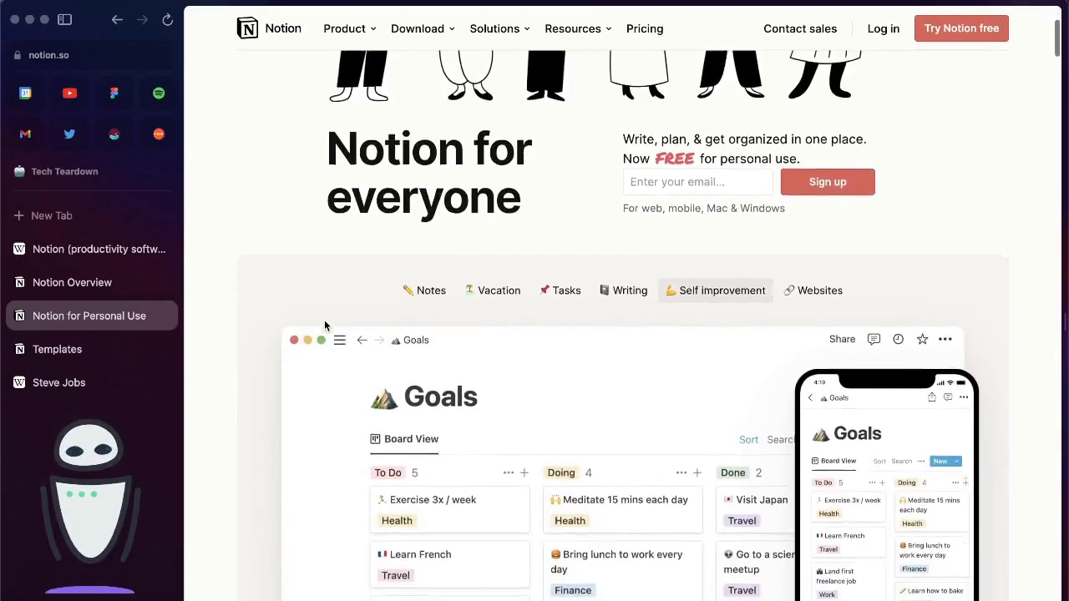
scroll(326, 325, "down", 9)
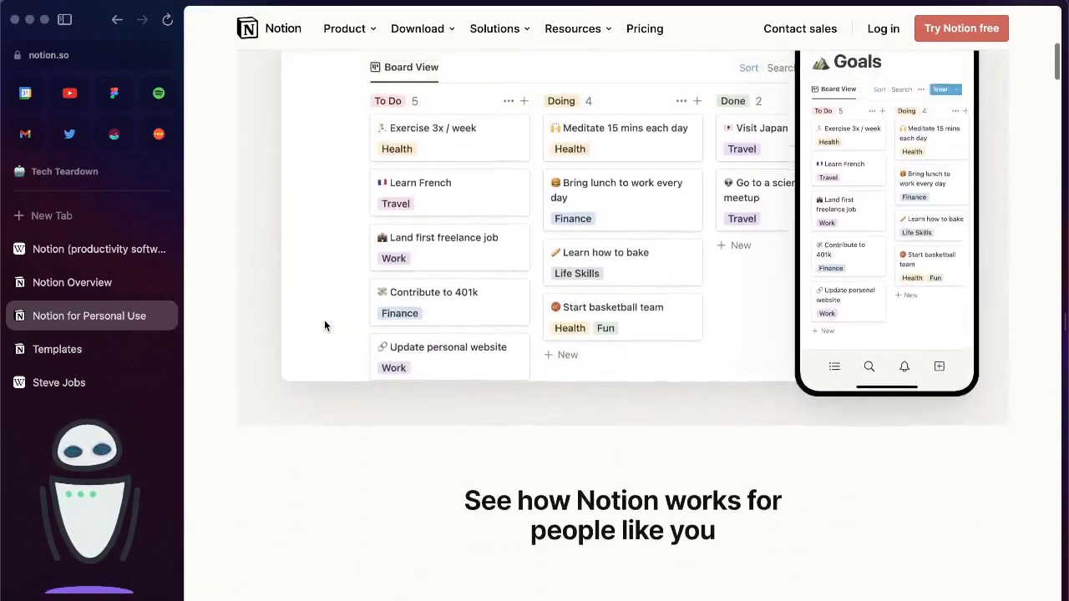
scroll(325, 326, "up", 2)
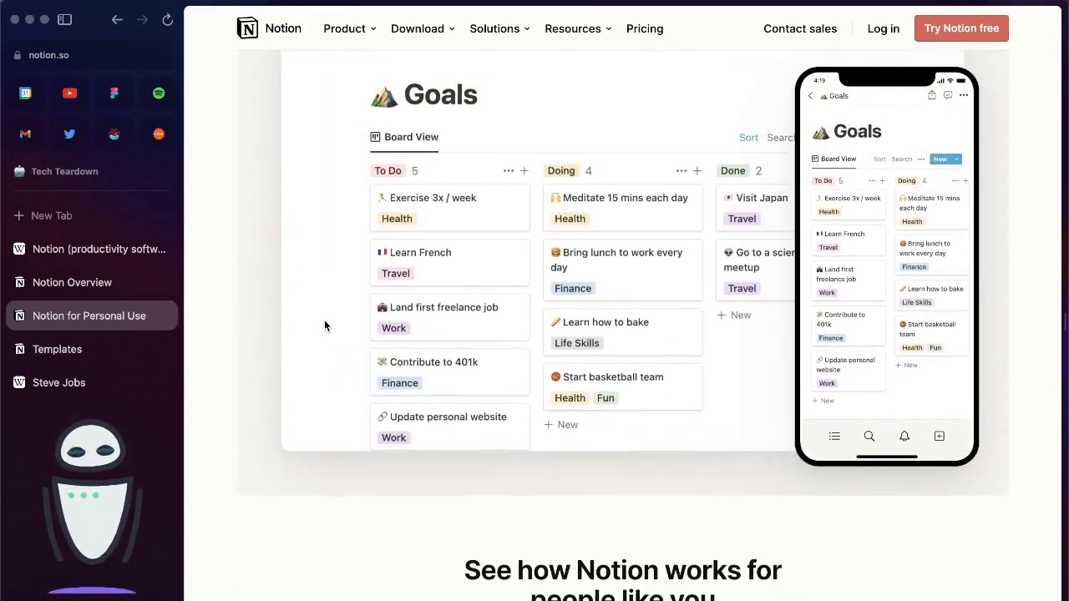
Examine the personal use cases from Take notes and Get organized through the Writing Assignments example to Start writing
scroll(325, 326, "down", 10)
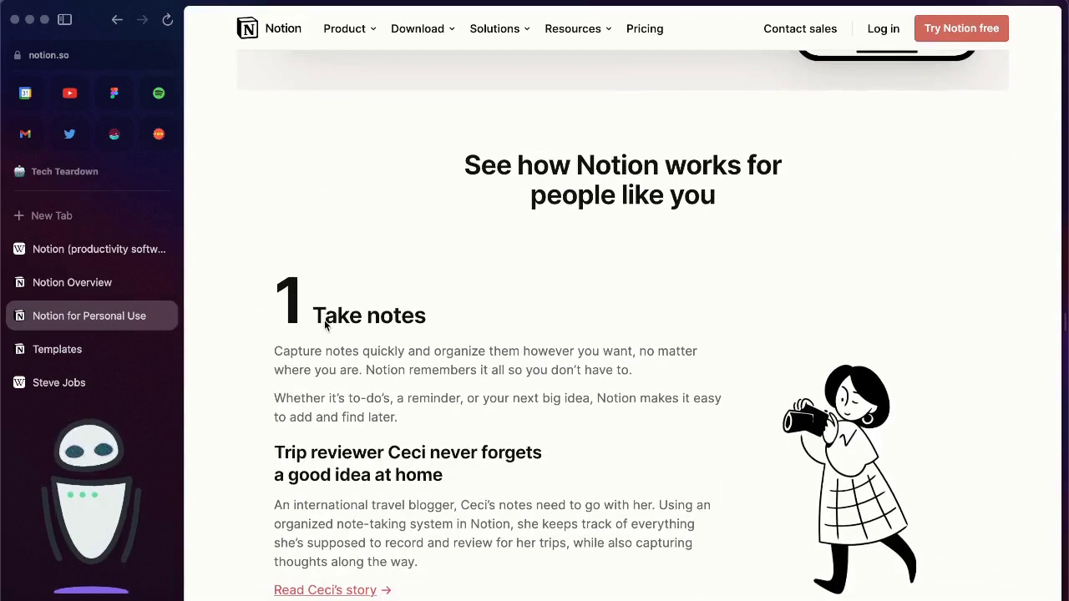
scroll(550, 197, "down", 5)
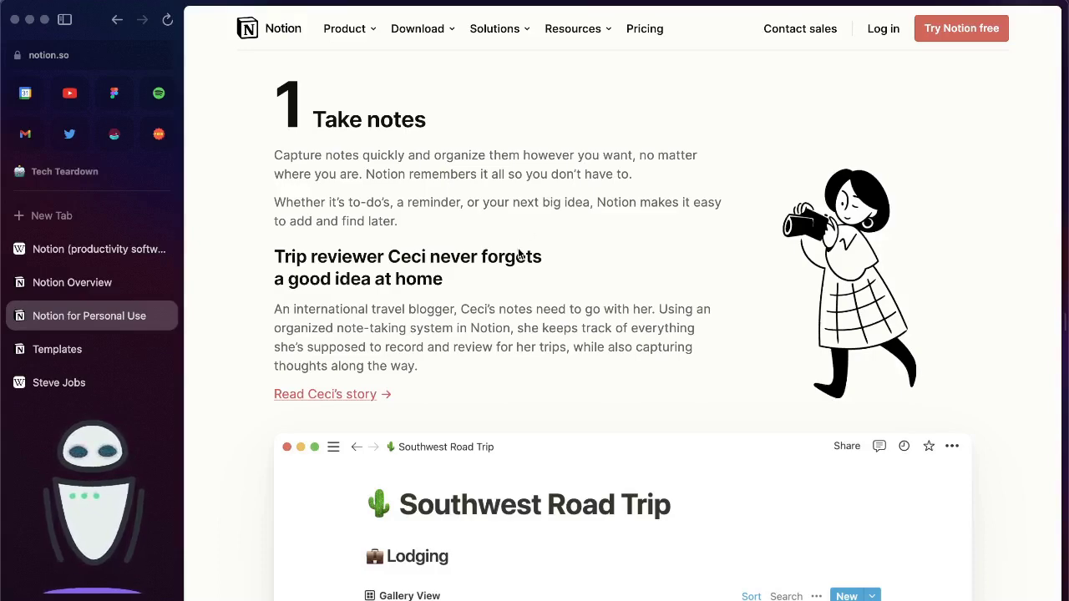
scroll(241, 380, "down", 1)
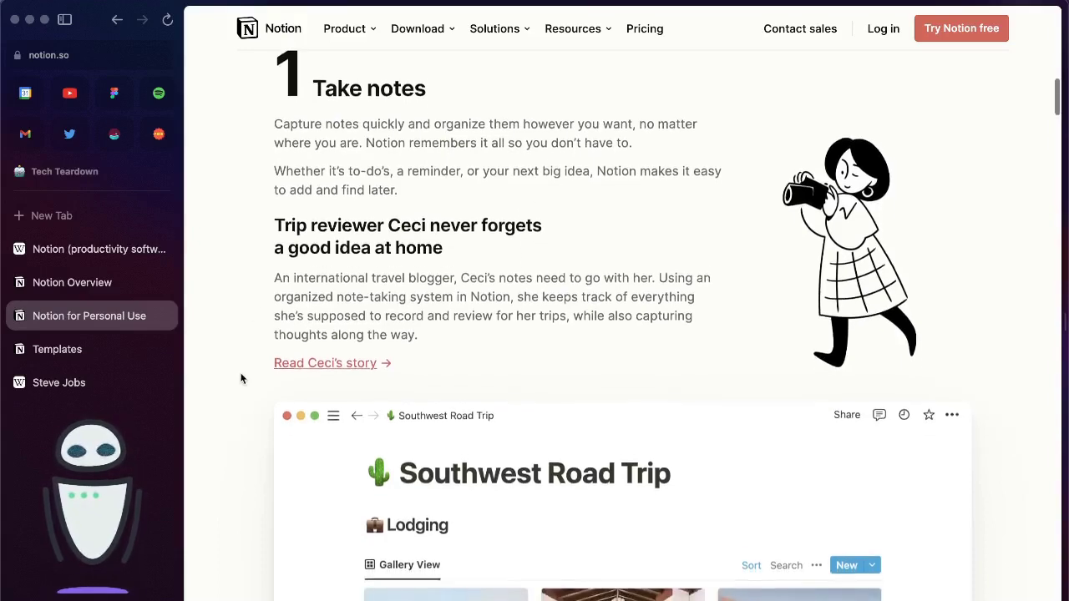
scroll(242, 380, "down", 7)
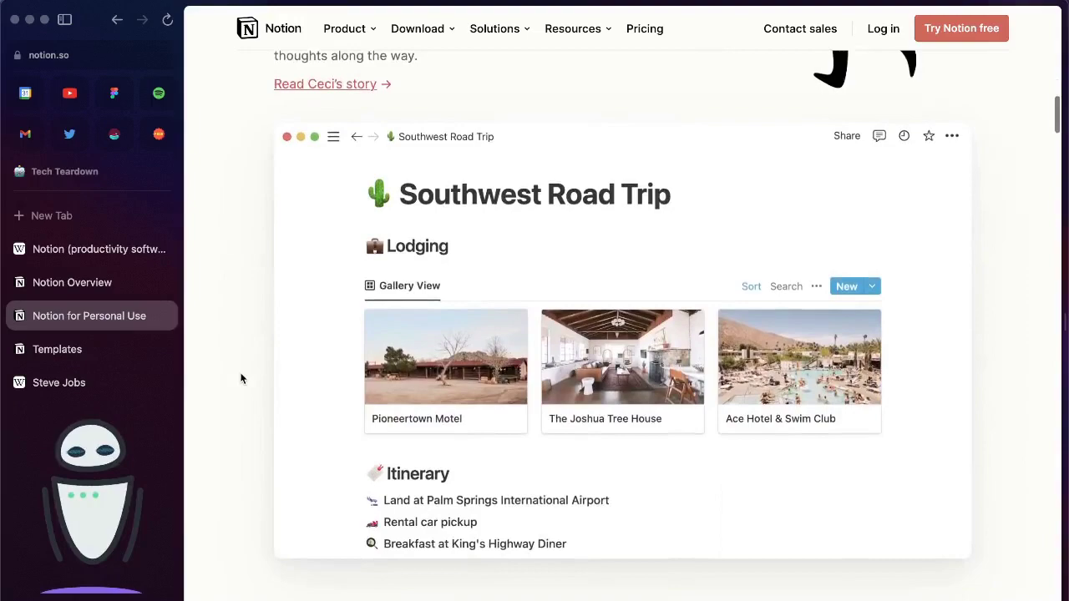
scroll(242, 379, "down", 8)
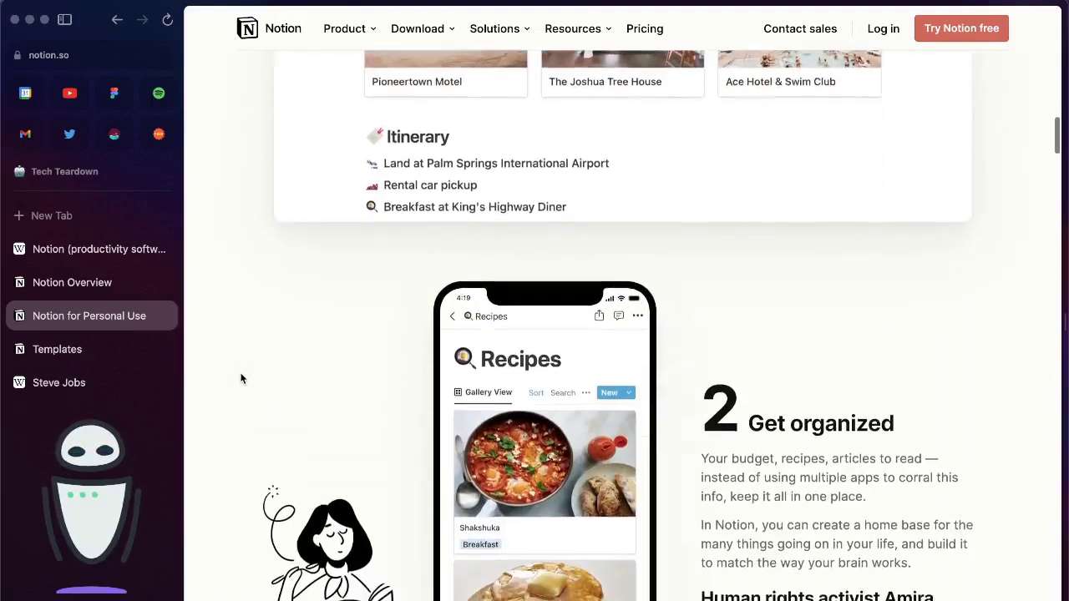
scroll(242, 380, "down", 4)
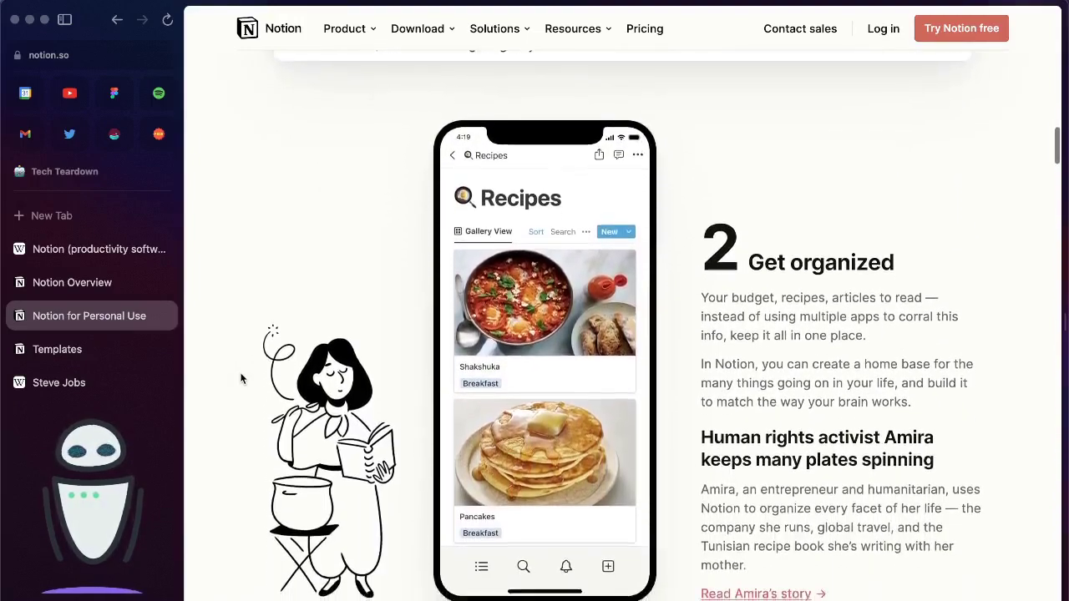
scroll(241, 380, "down", 15)
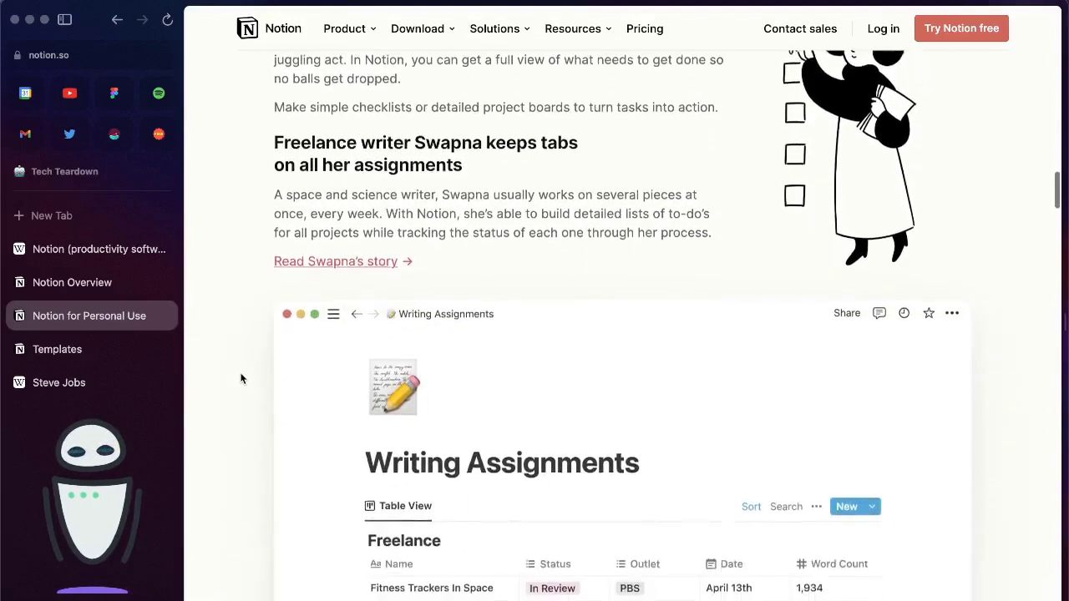
scroll(242, 380, "down", 14)
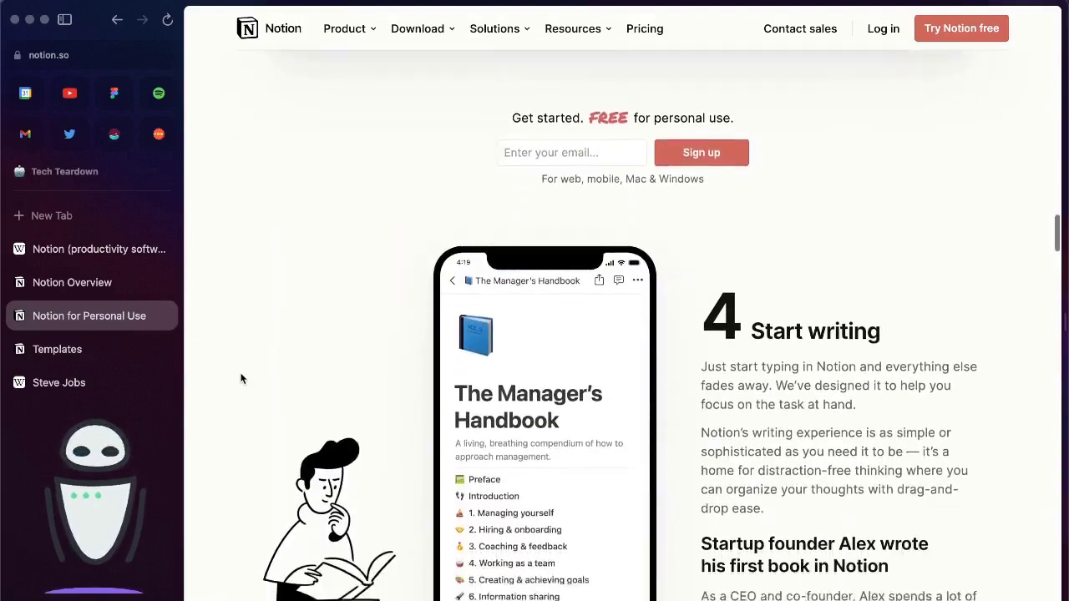
Read the Start writing, Get better and Build websites sections of the personal use page
scroll(241, 380, "down", 1)
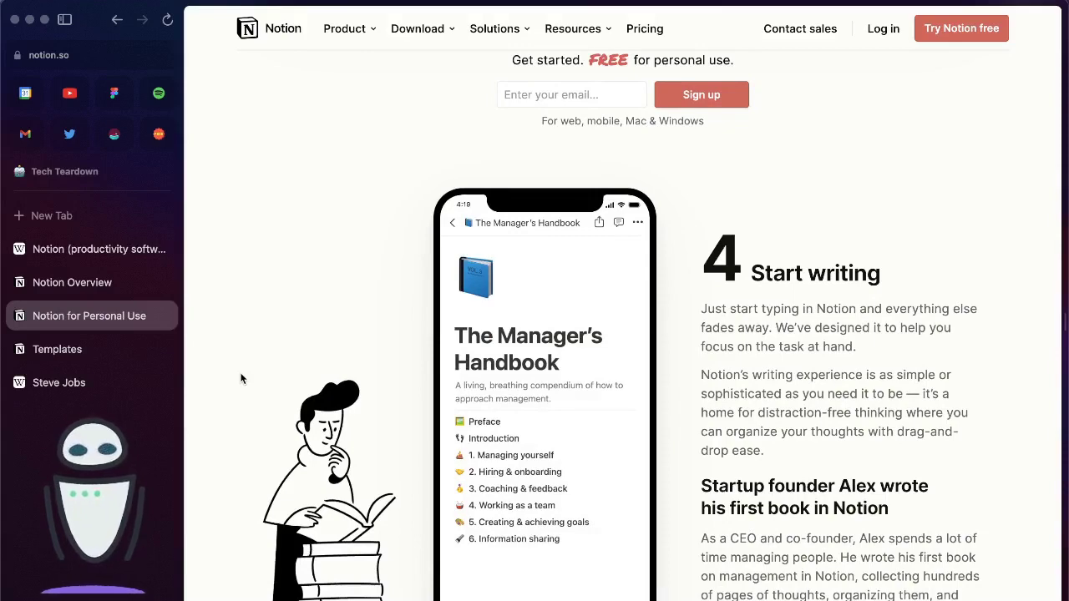
scroll(242, 380, "down", 11)
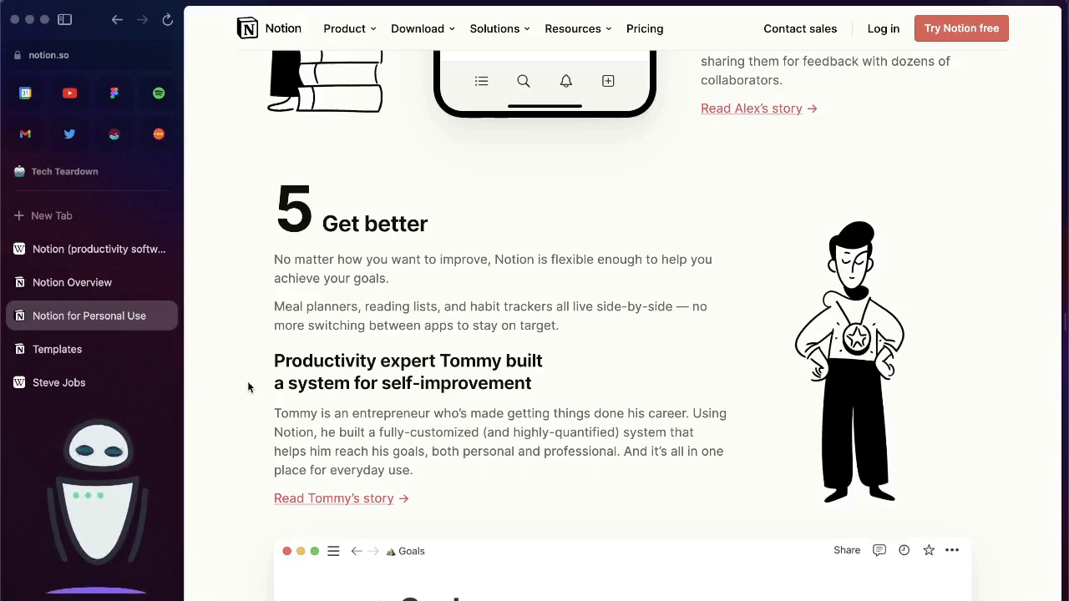
scroll(247, 387, "down", 5)
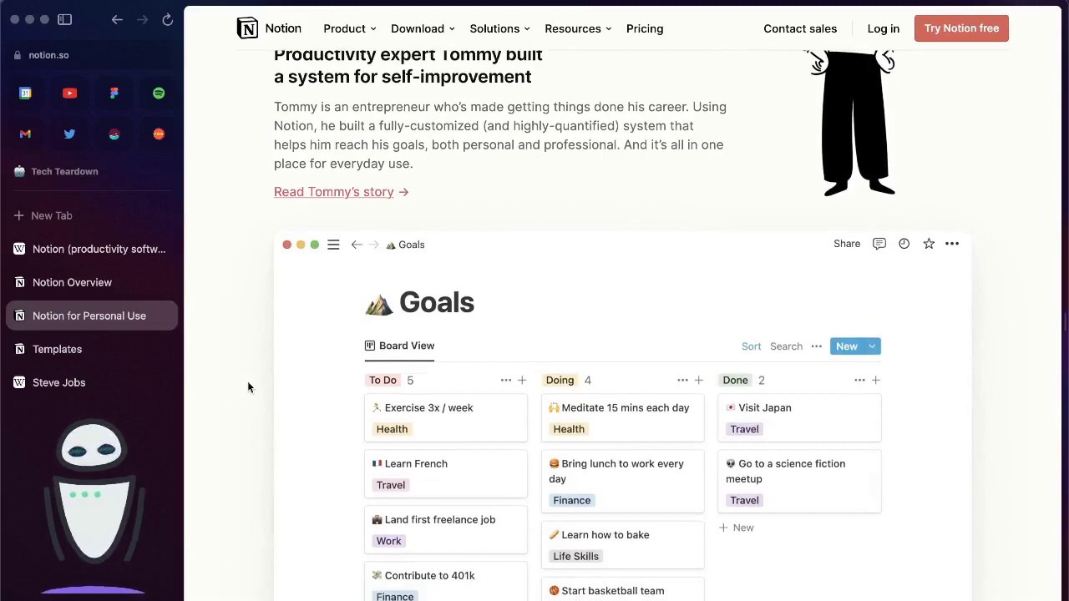
scroll(247, 386, "down", 4)
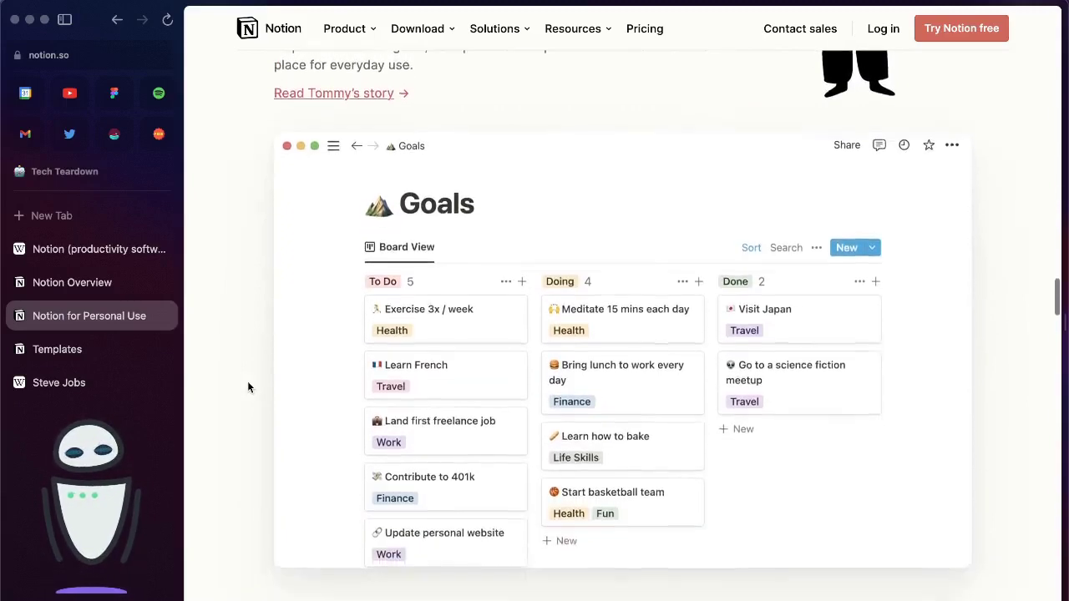
scroll(247, 387, "down", 4)
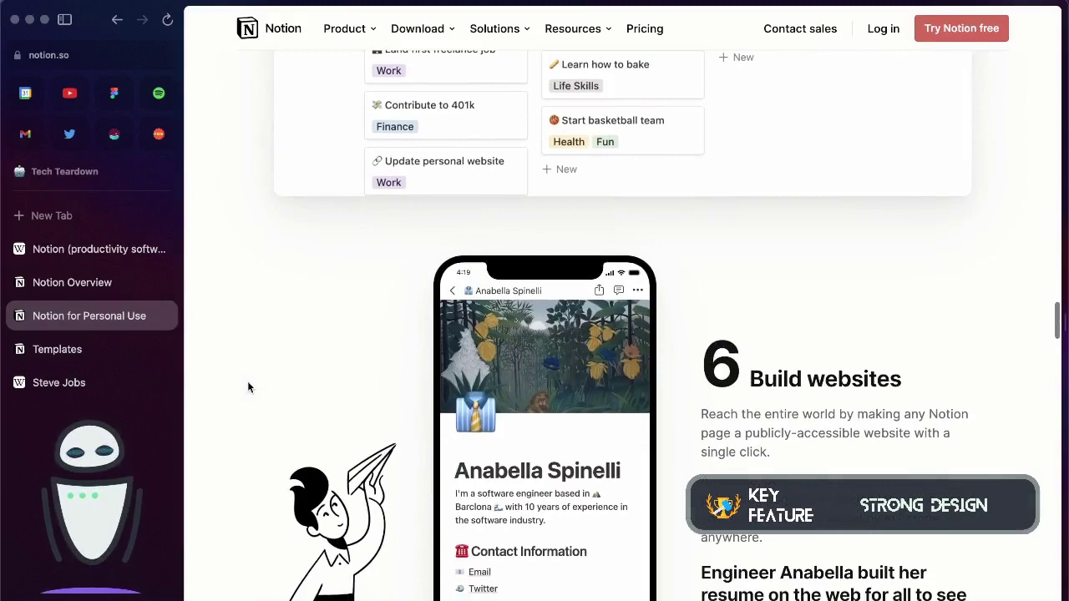
scroll(248, 387, "down", 3)
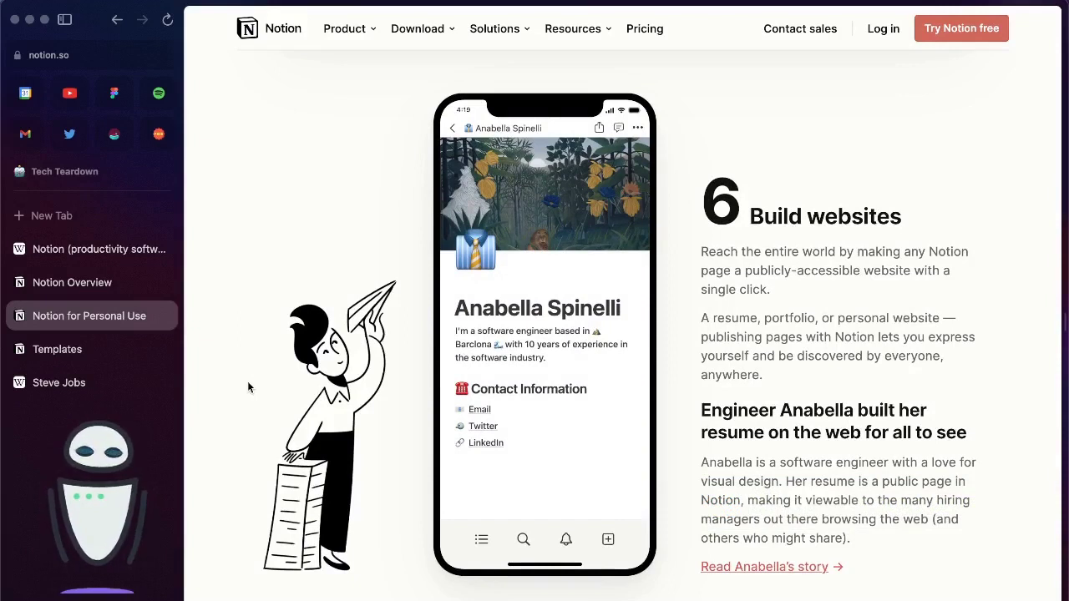
Go to Notion's Template Gallery and show the Health & wellness category
scroll(247, 387, "down", 1)
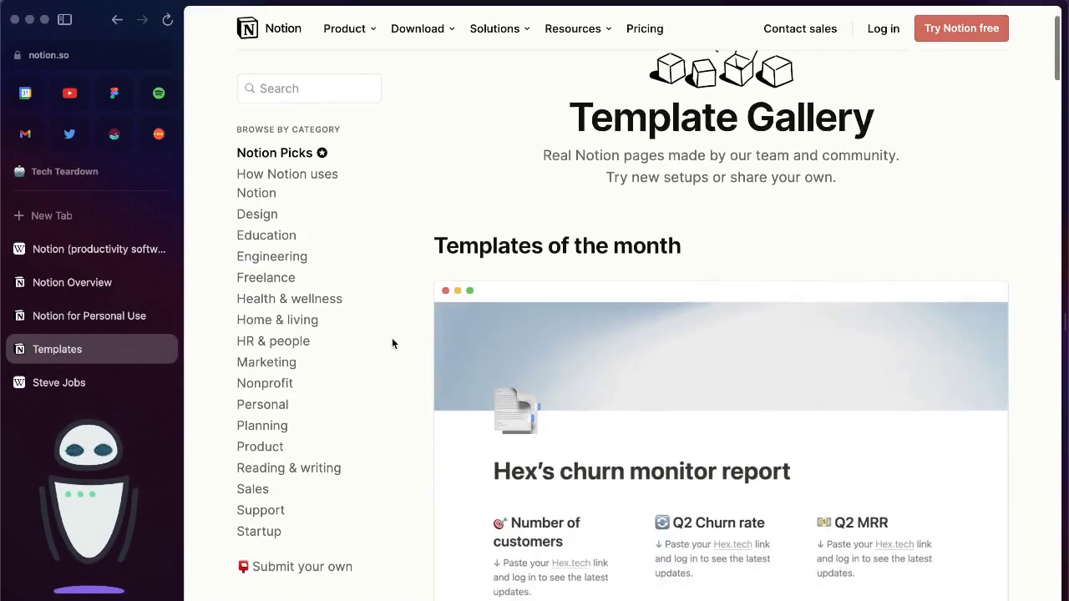
scroll(392, 343, "down", 3)
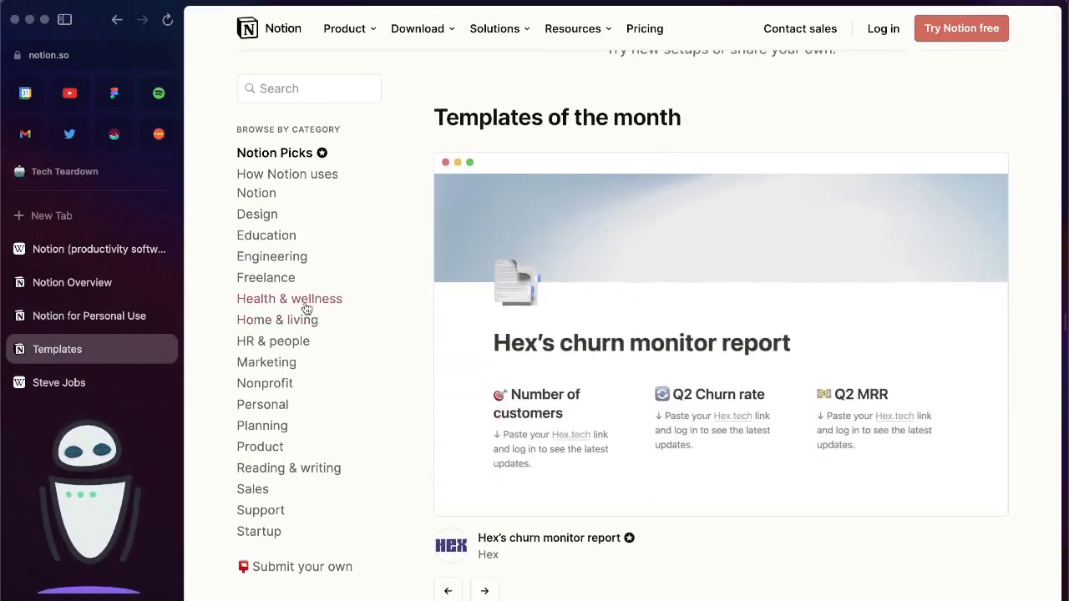
left_click(305, 304)
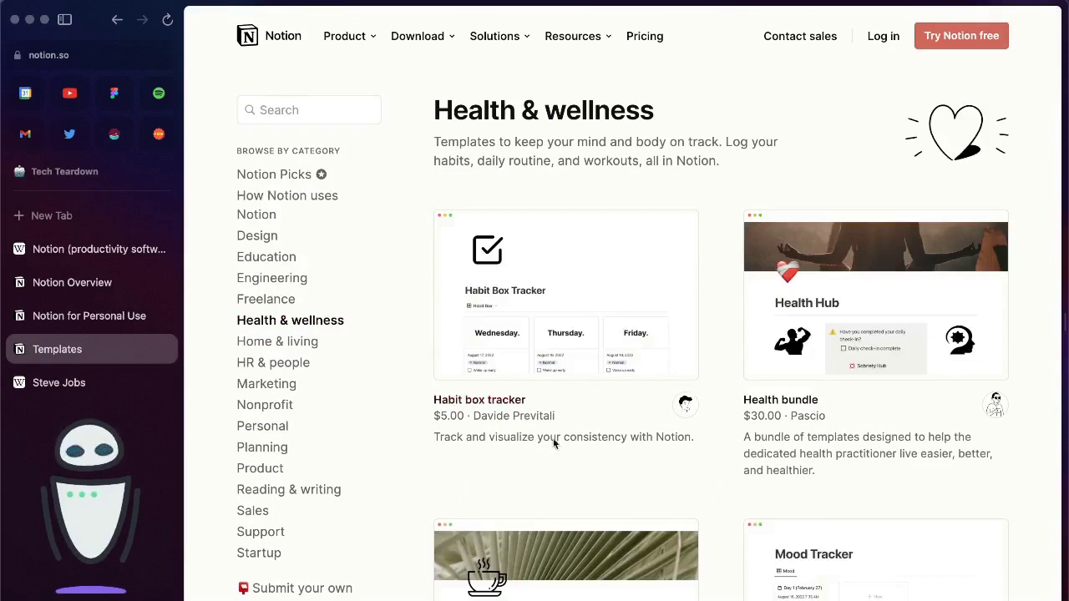
Open the Mood tracker template from the Health & wellness listing and view its Highlights section
scroll(624, 459, "down", 5)
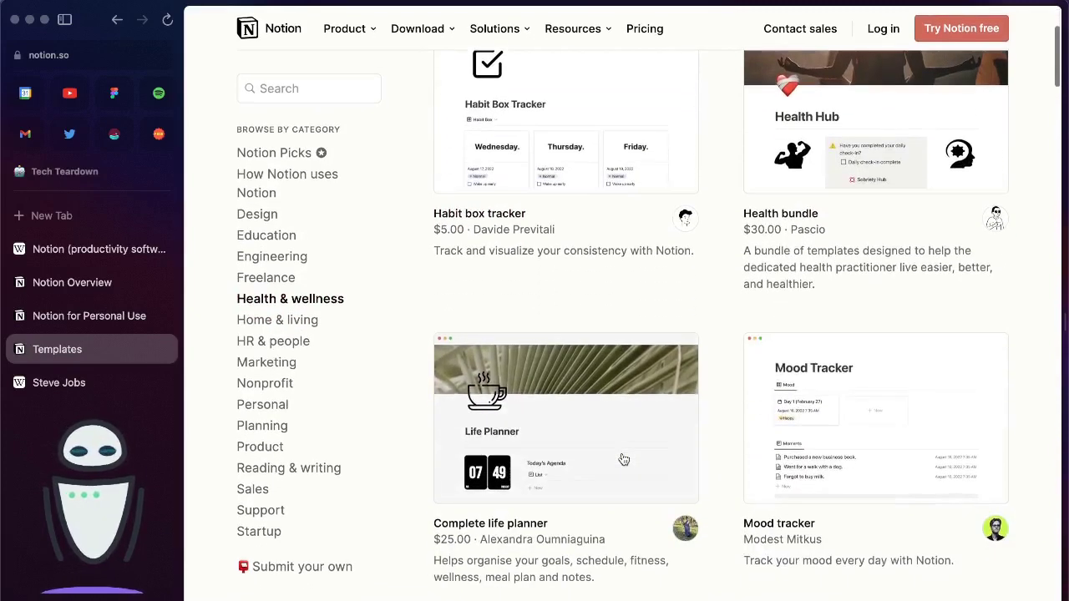
left_click(866, 397)
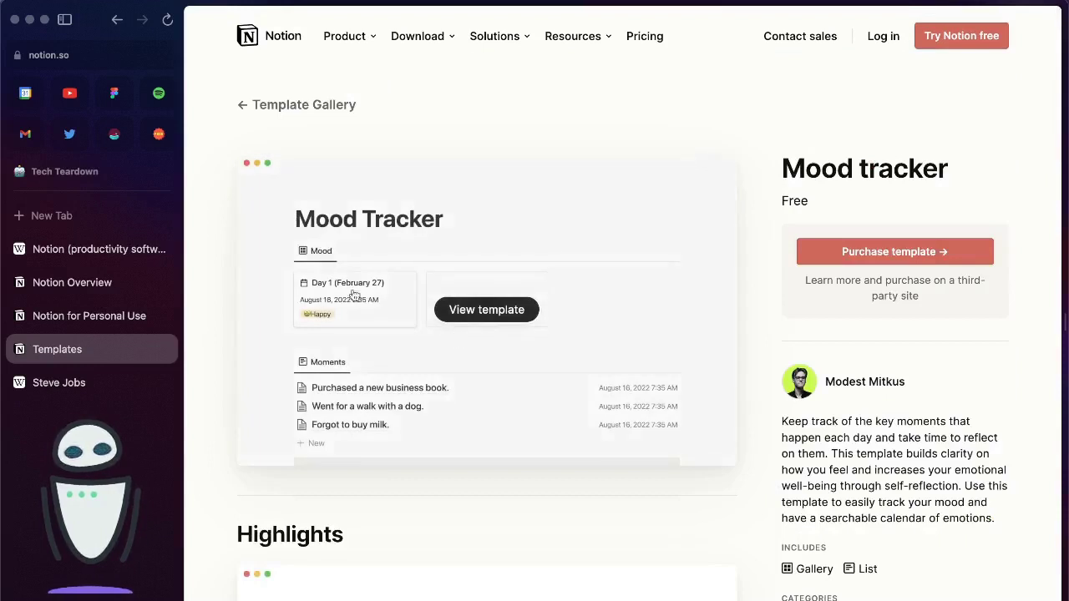
scroll(745, 391, "down", 5)
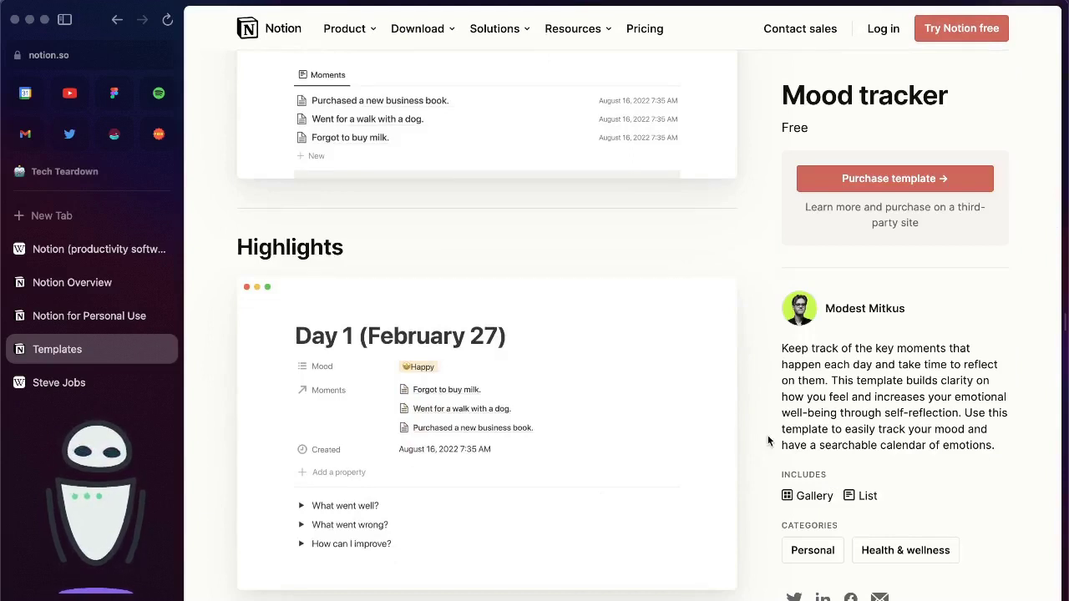
Switch to the Tech Teardown Notion page and open its Notes and News subpages one after the other
key("super+8")
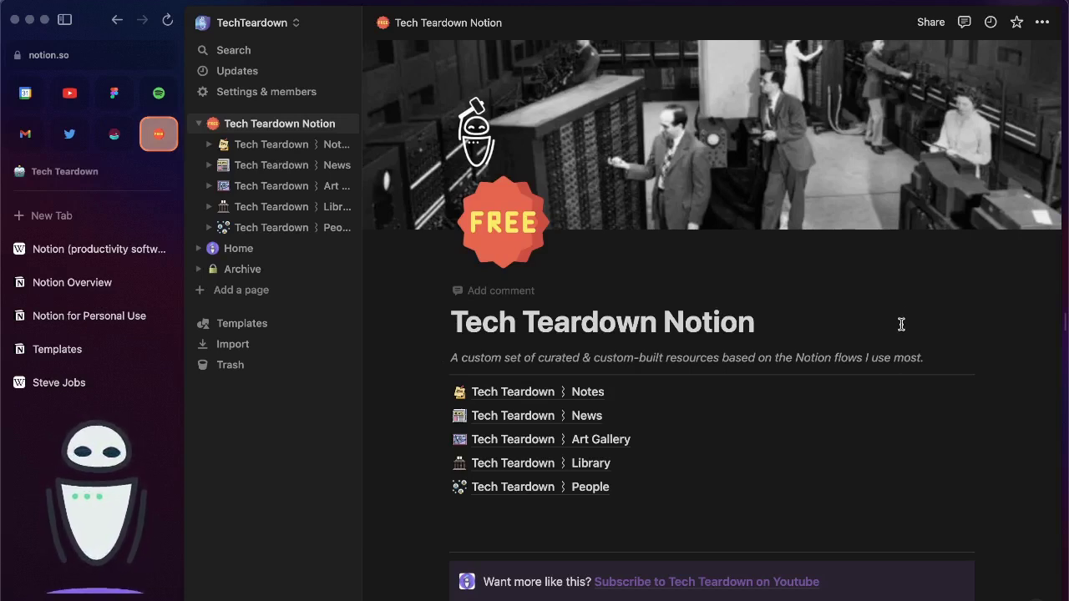
left_click(603, 400)
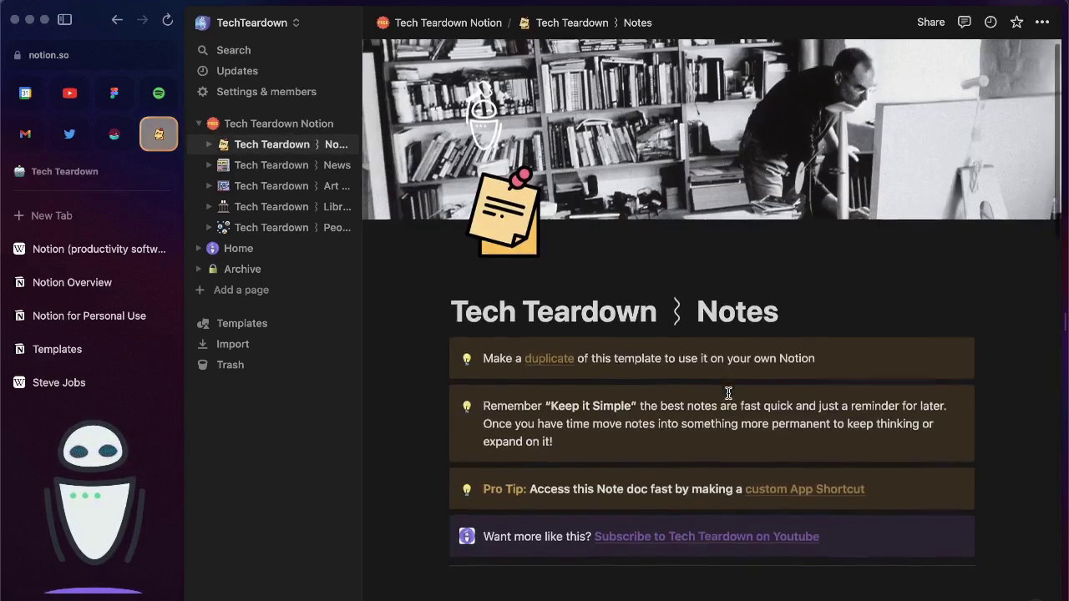
left_click(451, 23)
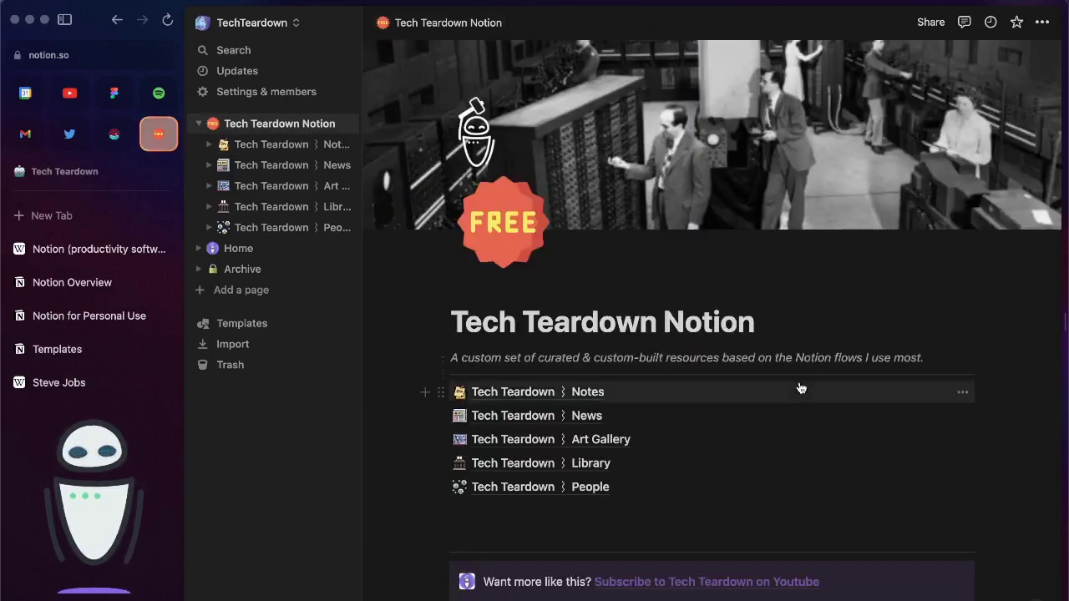
left_click(591, 416)
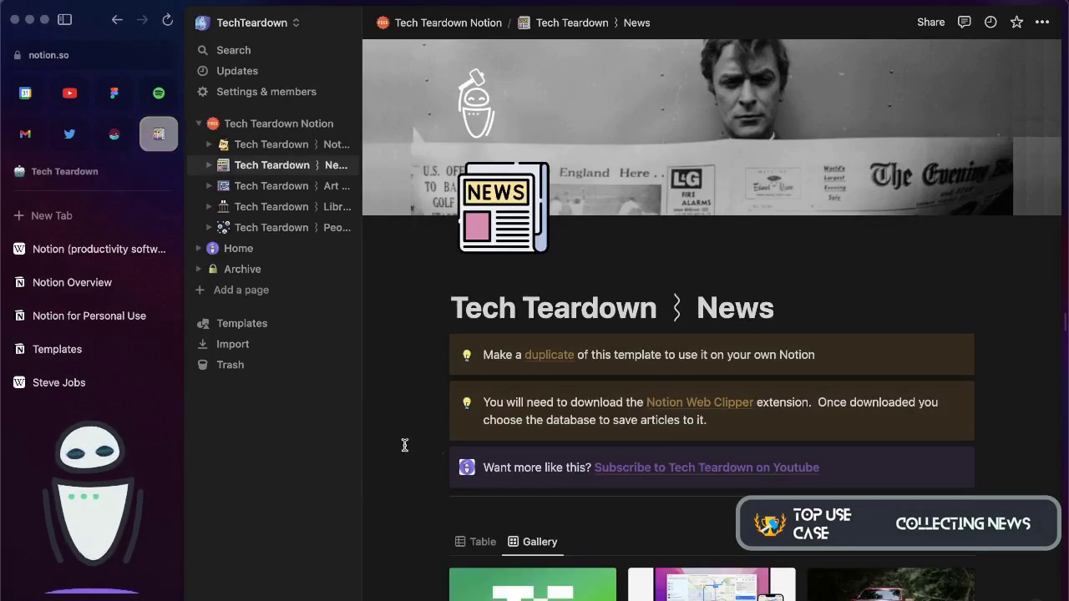
Examine the saved articles on the News page in Table view, and return to Gallery view
scroll(404, 445, "down", 3)
scroll(404, 445, "down", 4)
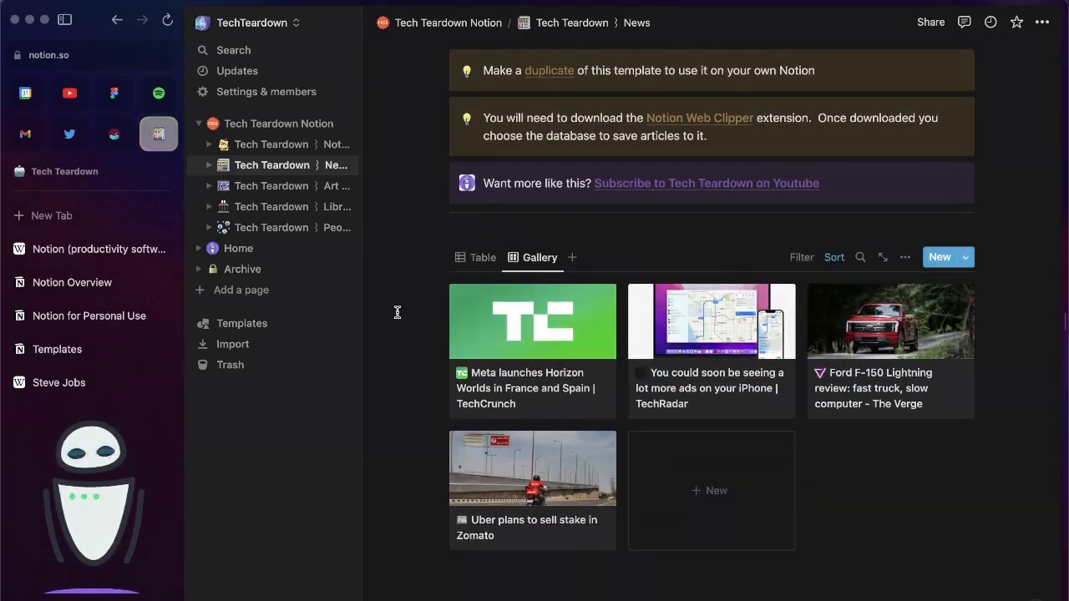
left_click(478, 258)
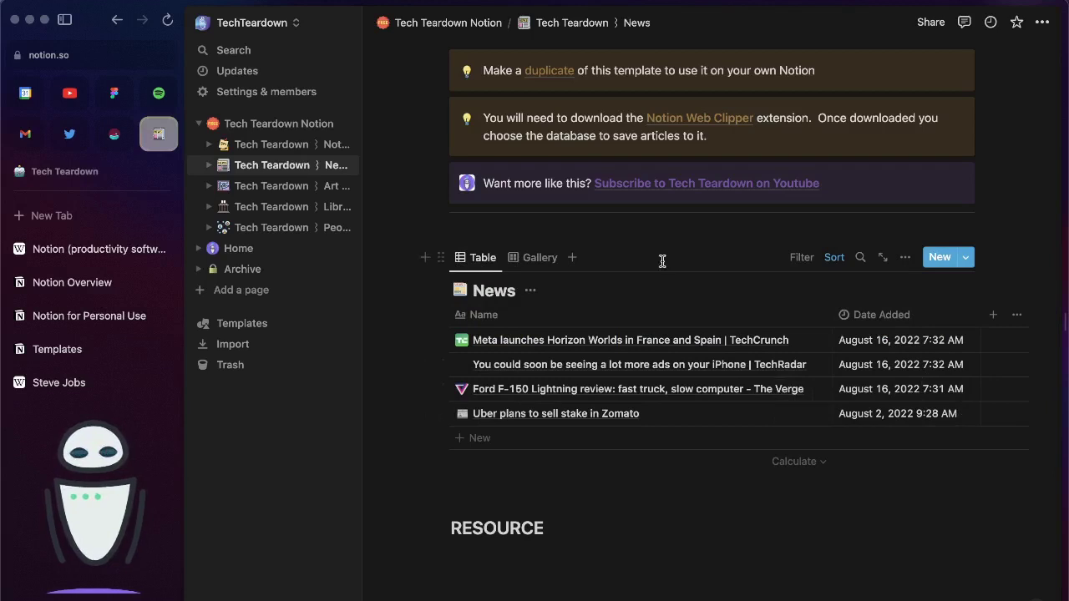
left_click(540, 257)
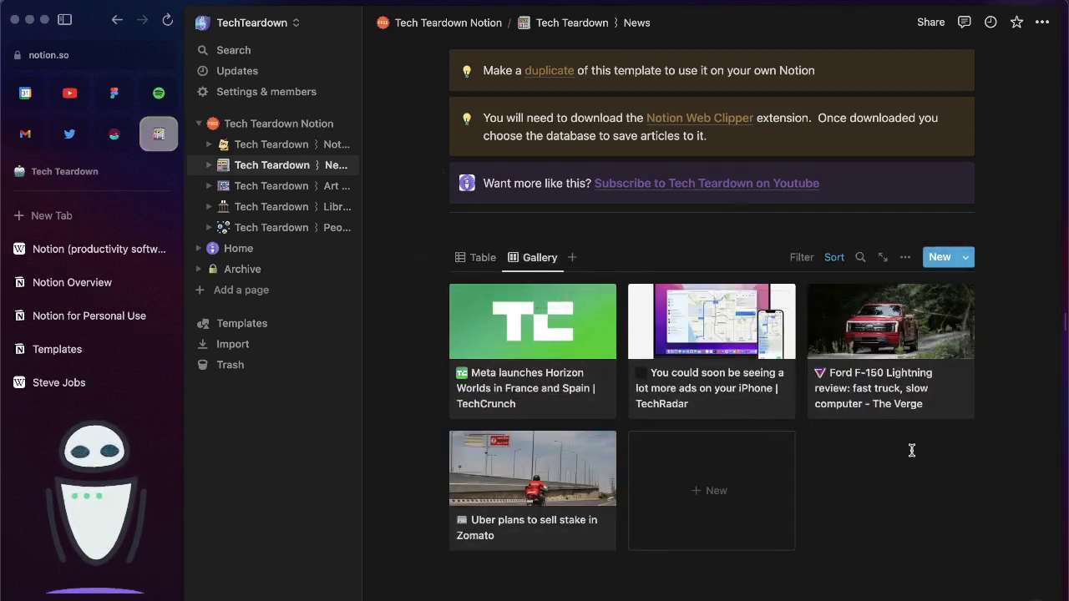
Open the Ford F-150 Lightning review from the News gallery and read through its Notes section and clipped article text
left_click(883, 363)
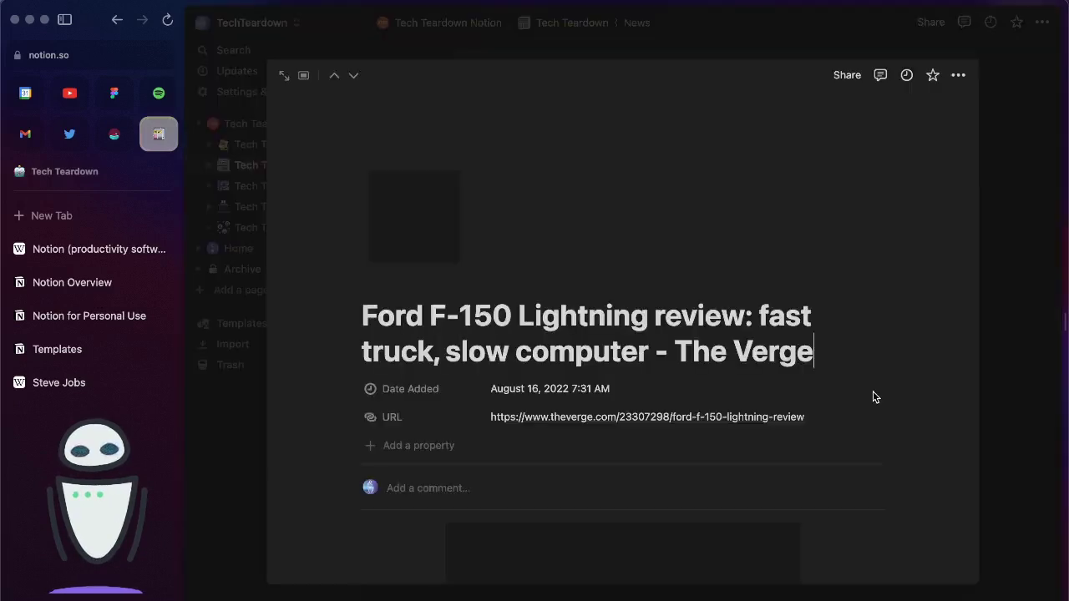
scroll(787, 342, "down", 5)
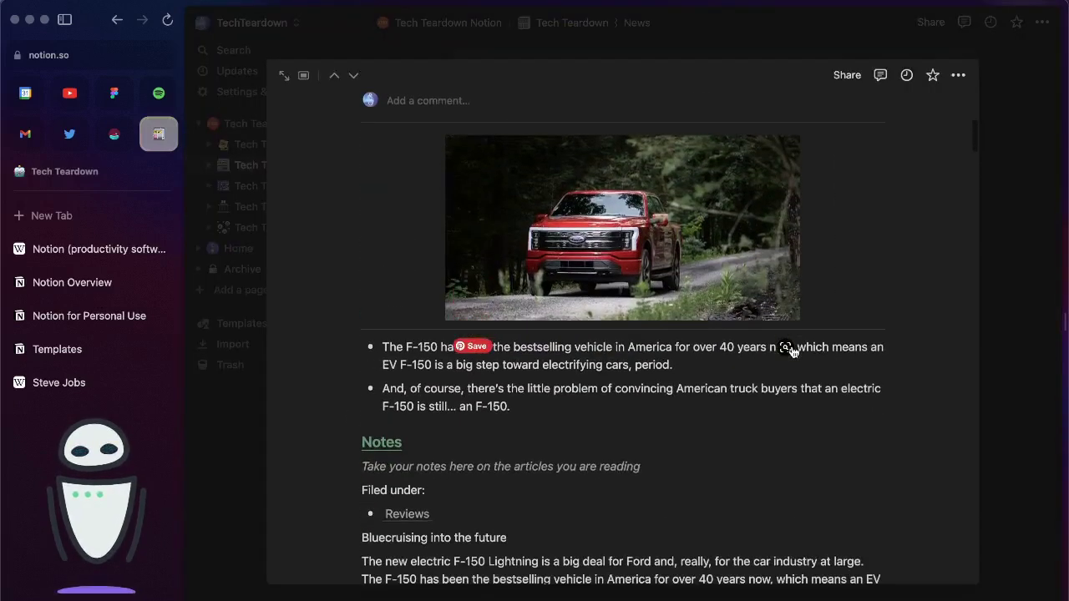
scroll(704, 387, "down", 3)
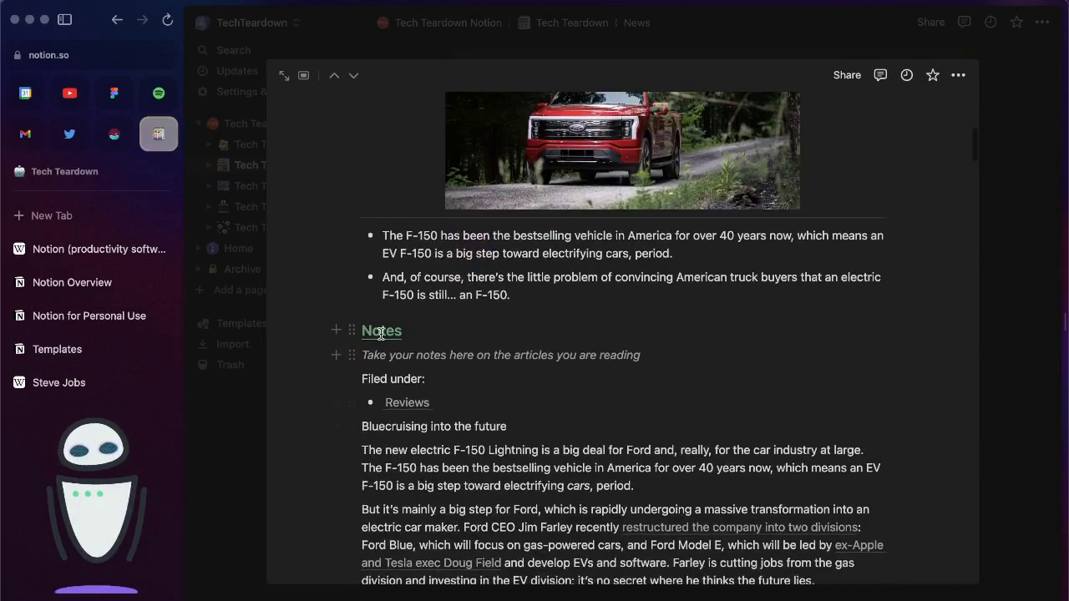
scroll(525, 408, "down", 5)
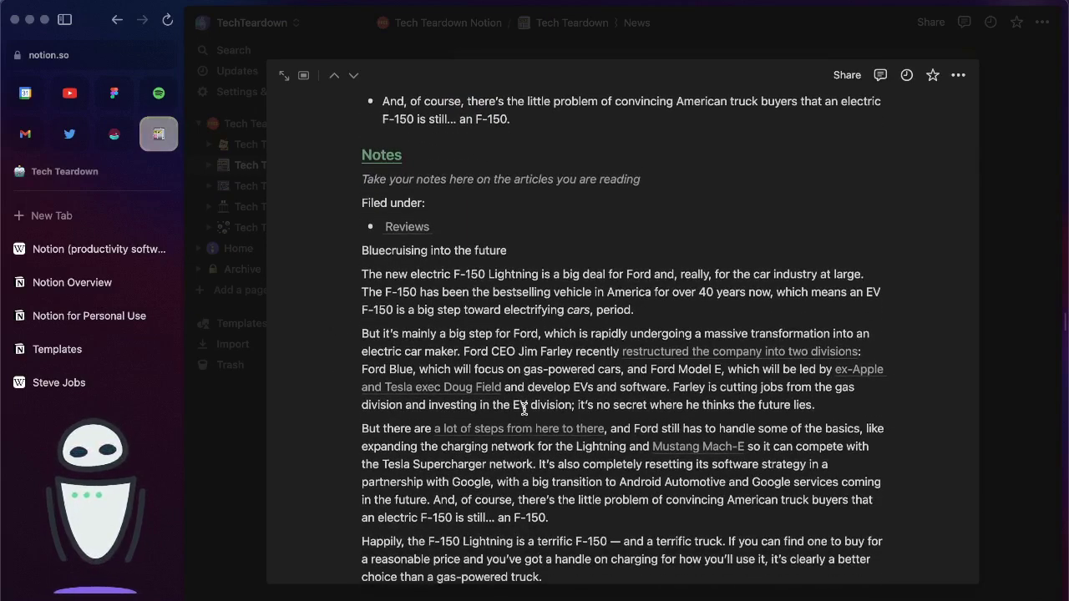
scroll(524, 408, "down", 6)
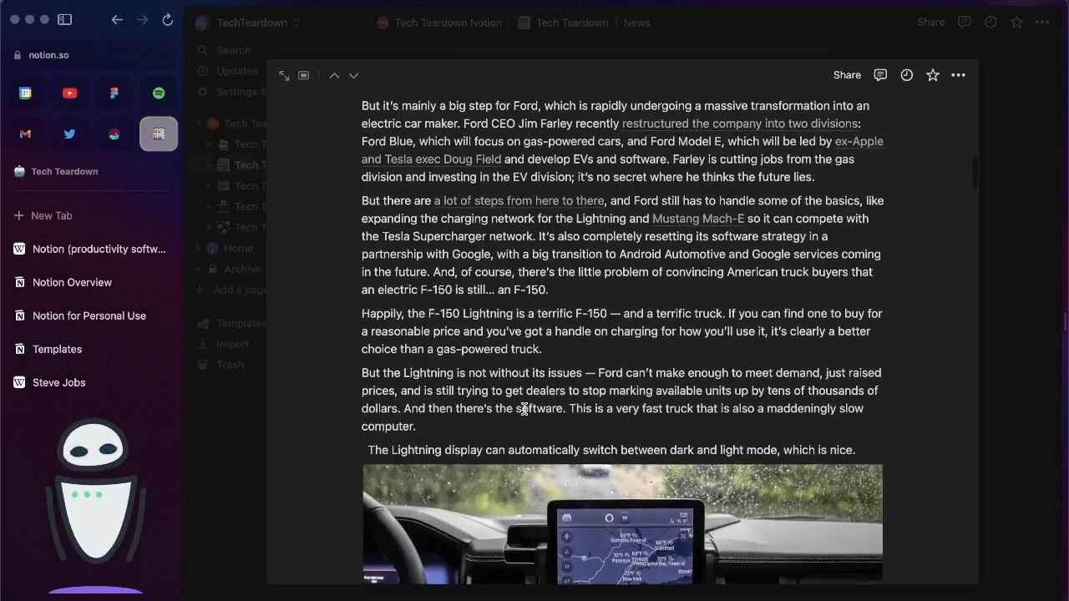
scroll(523, 408, "down", 12)
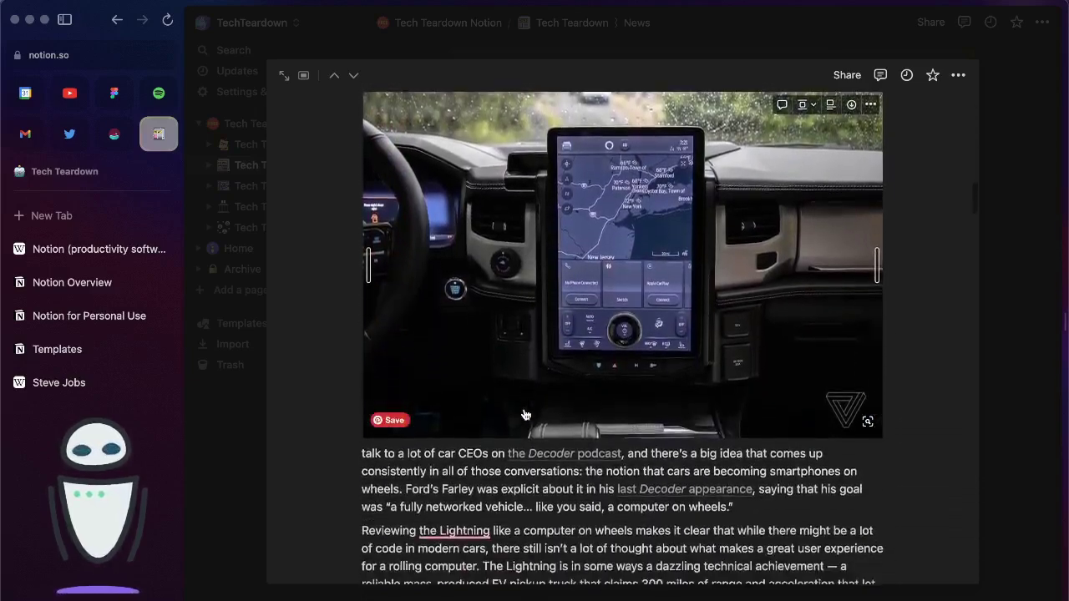
scroll(525, 415, "down", 15)
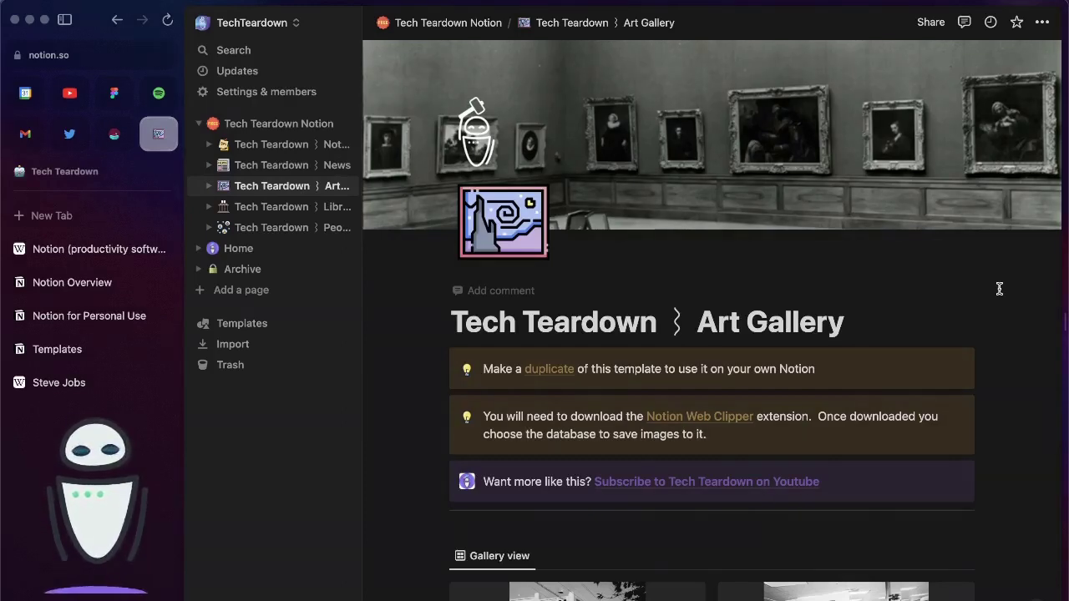
Look over the saved images in the Gallery view of the Art Gallery page
scroll(999, 289, "down", 4)
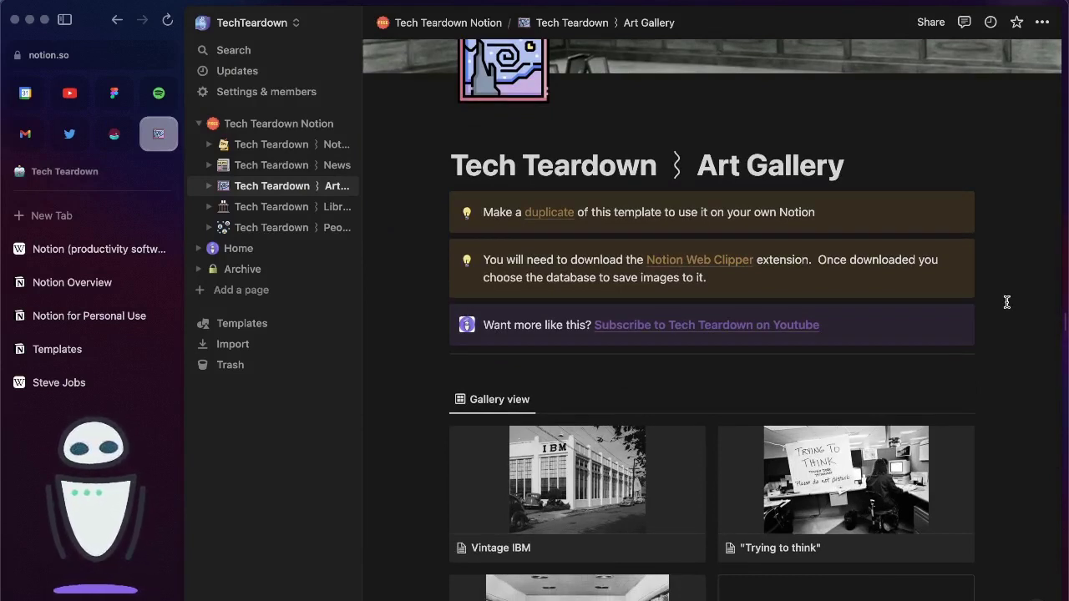
scroll(1006, 301, "down", 3)
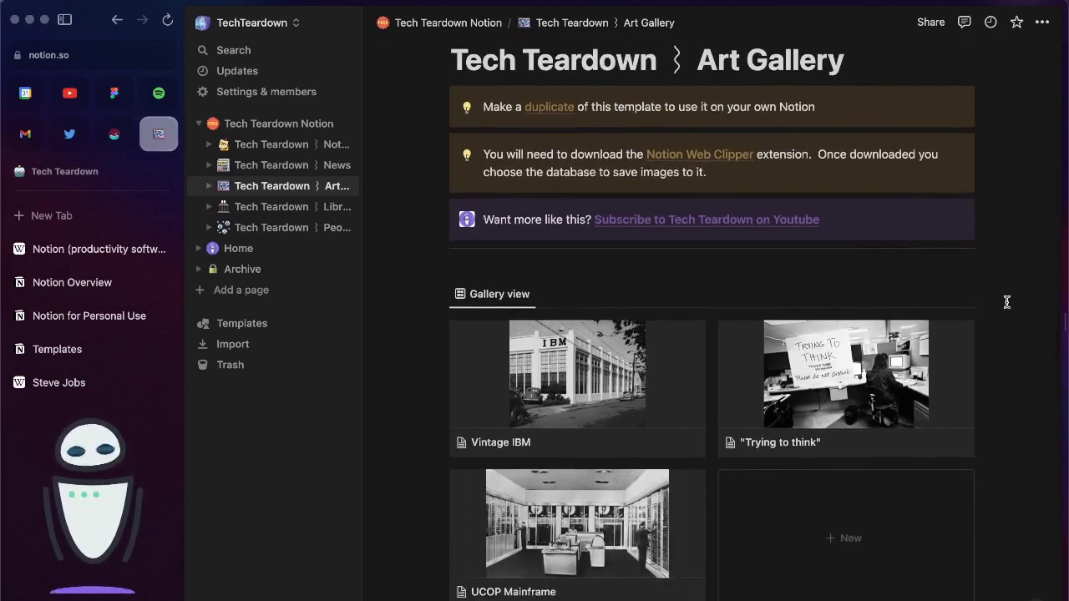
scroll(1002, 303, "down", 3)
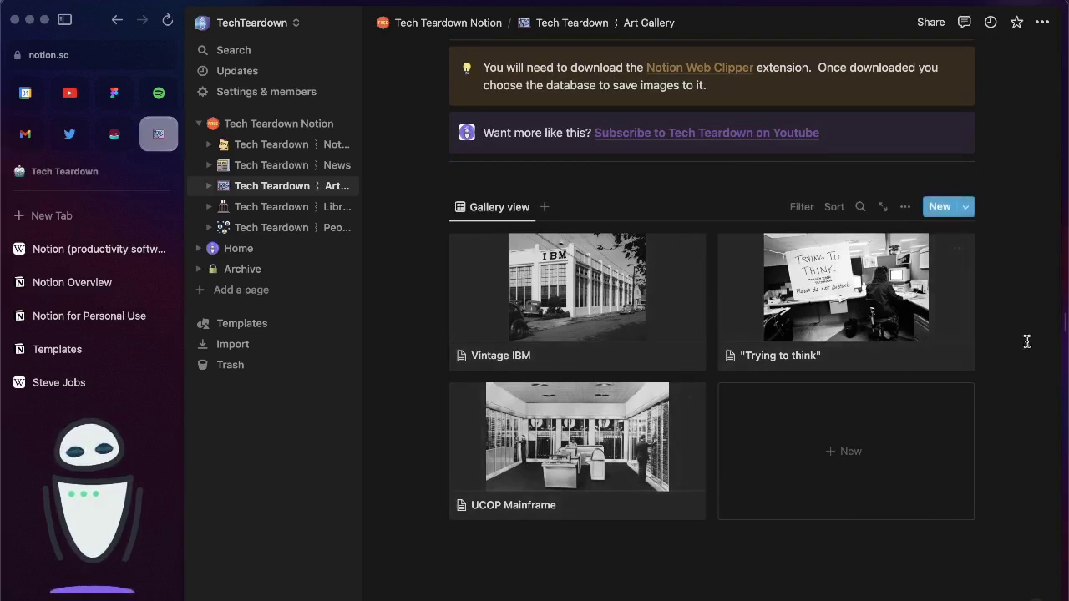
scroll(1023, 296, "up", 1)
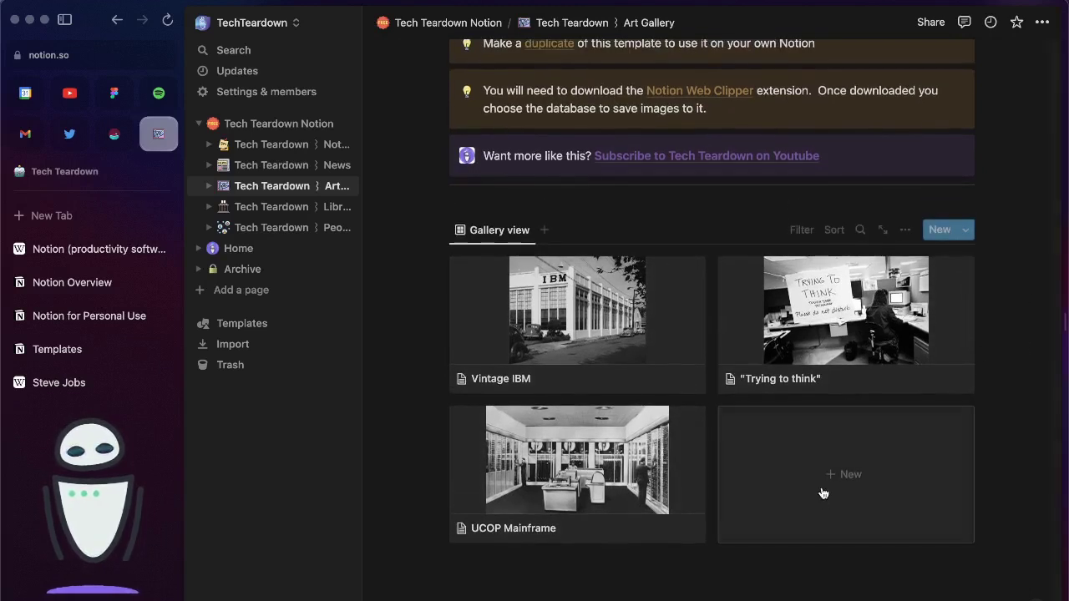
scroll(1024, 318, "up", 3)
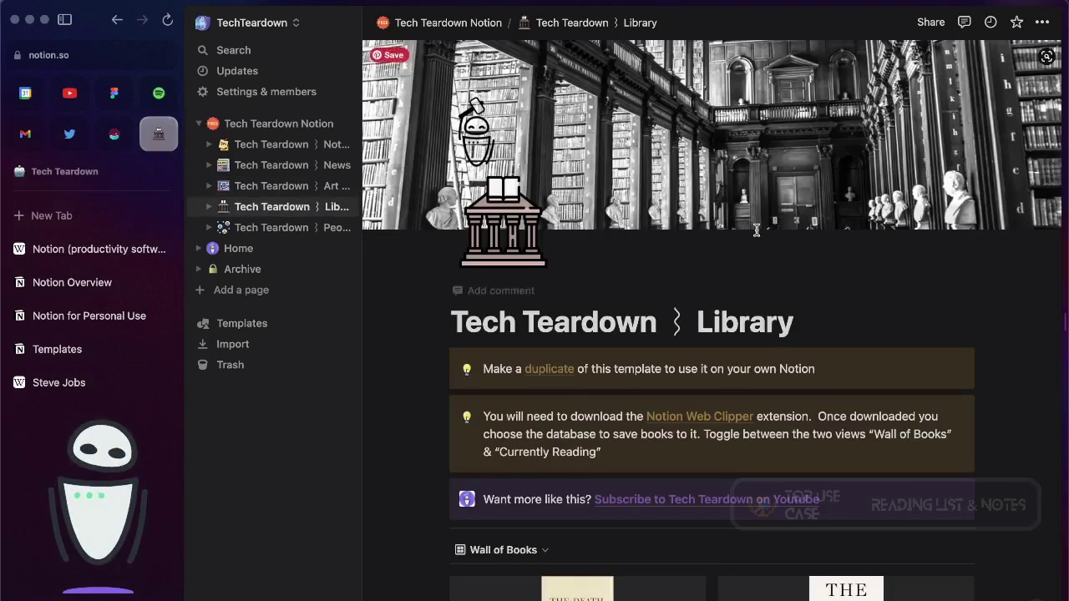
Review the book covers, statuses and ratings in the Library's Wall of Books and switch to the Currently Reading view
scroll(934, 289, "down", 5)
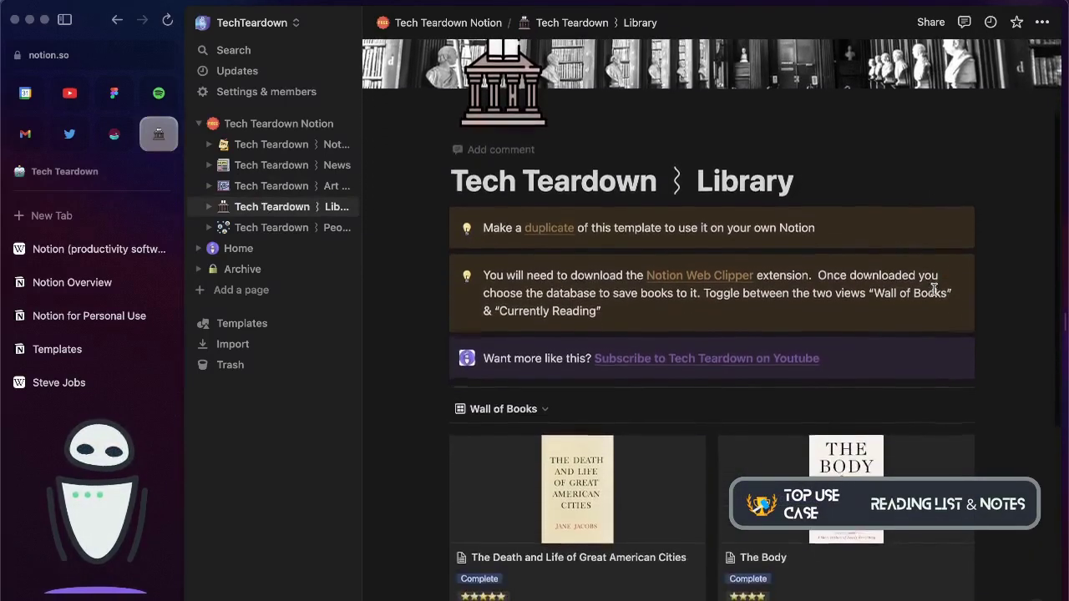
scroll(935, 295, "down", 2)
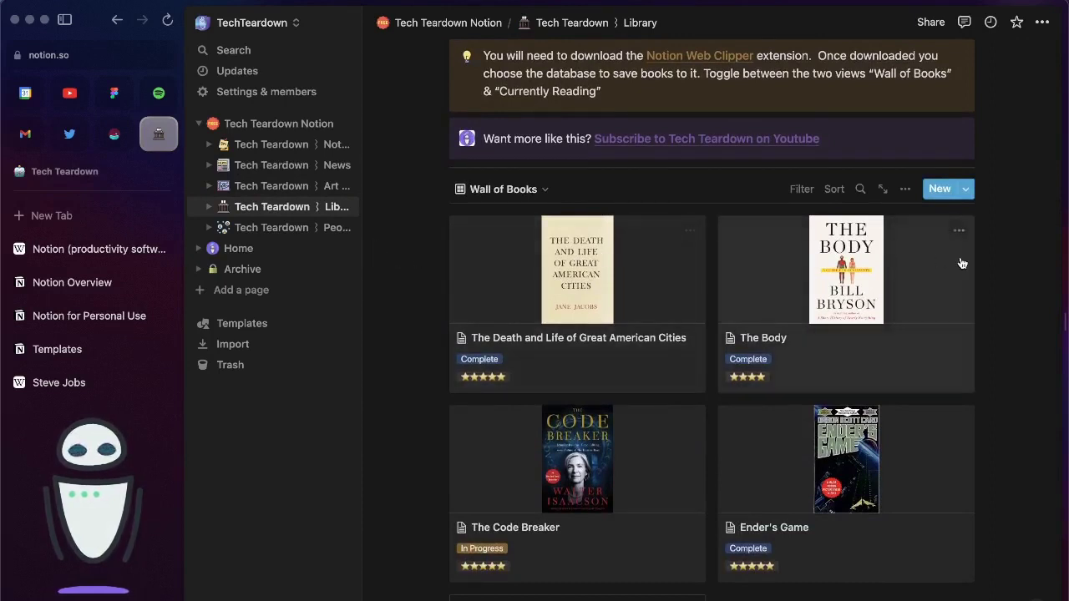
scroll(1024, 286, "down", 1)
scroll(1024, 285, "down", 1)
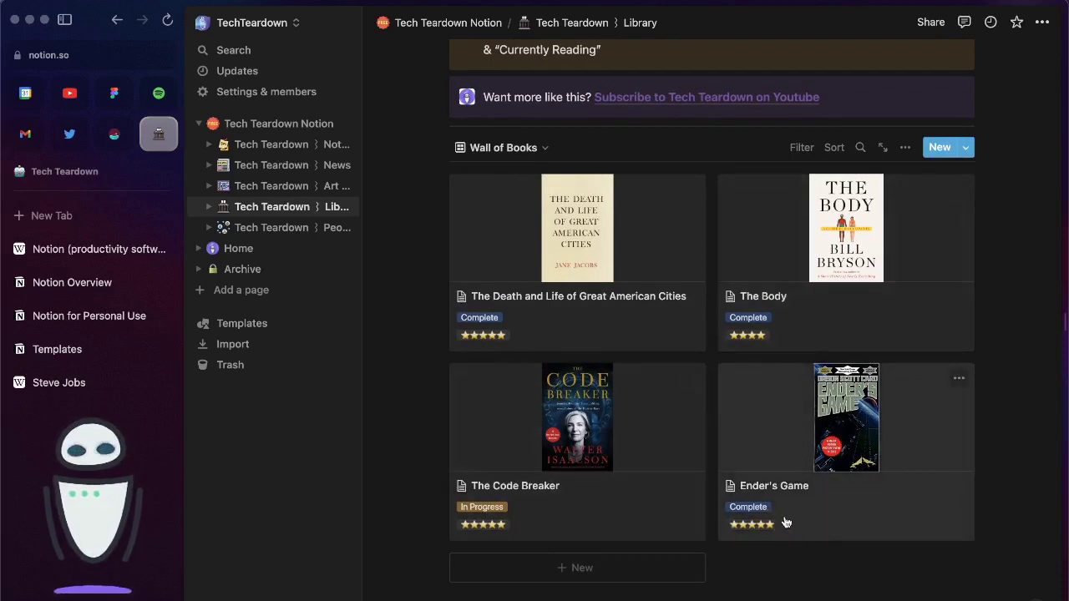
left_click(533, 150)
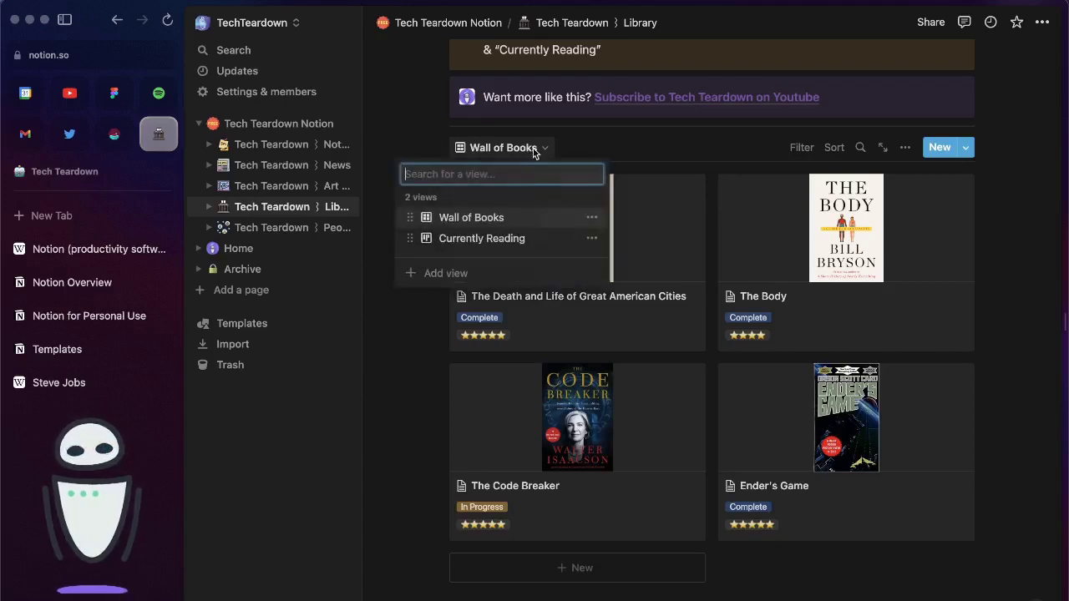
left_click(495, 239)
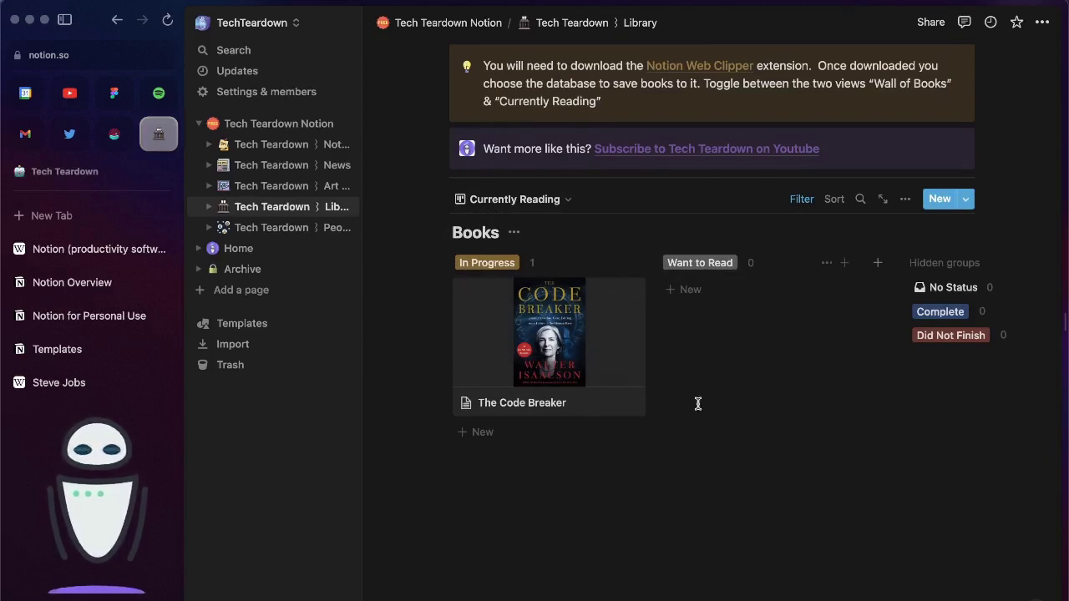
Open The Code Breaker's book page and add a "Quotes" heading below the Notes section
left_click(598, 354)
scroll(628, 396, "down", 3)
scroll(628, 396, "down", 5)
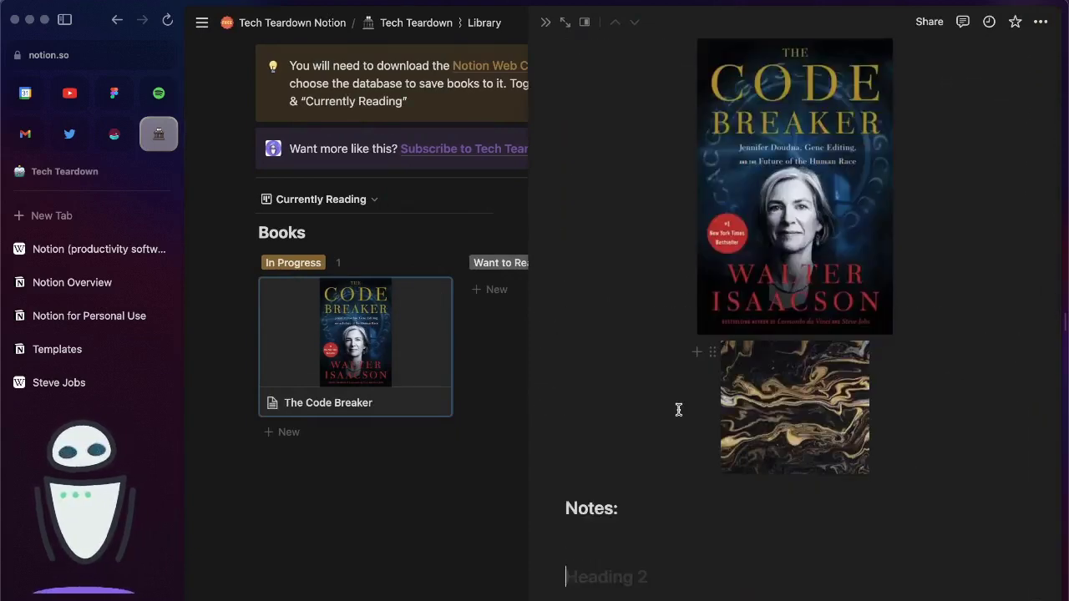
type("Quotes")
key("Return")
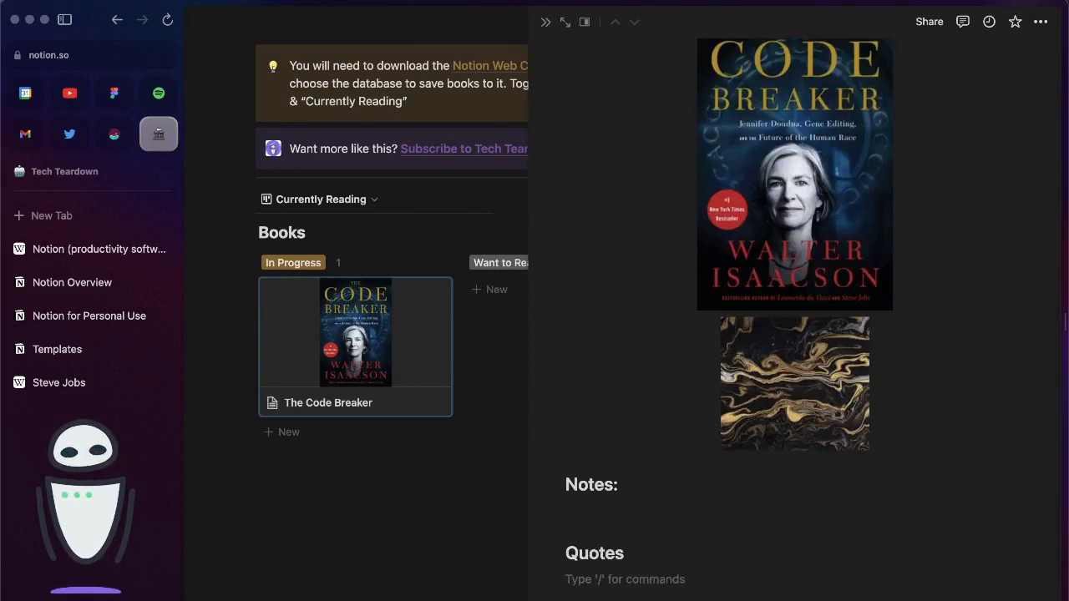
Insert a Quote block under the Quotes heading with the text "This quote"
type("/quote")
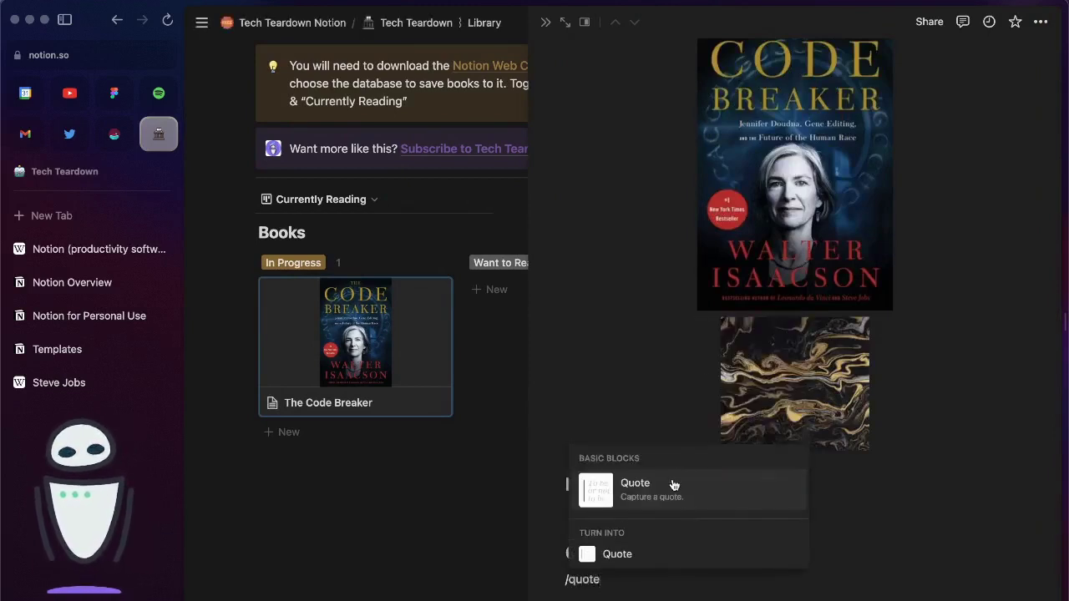
left_click(675, 485)
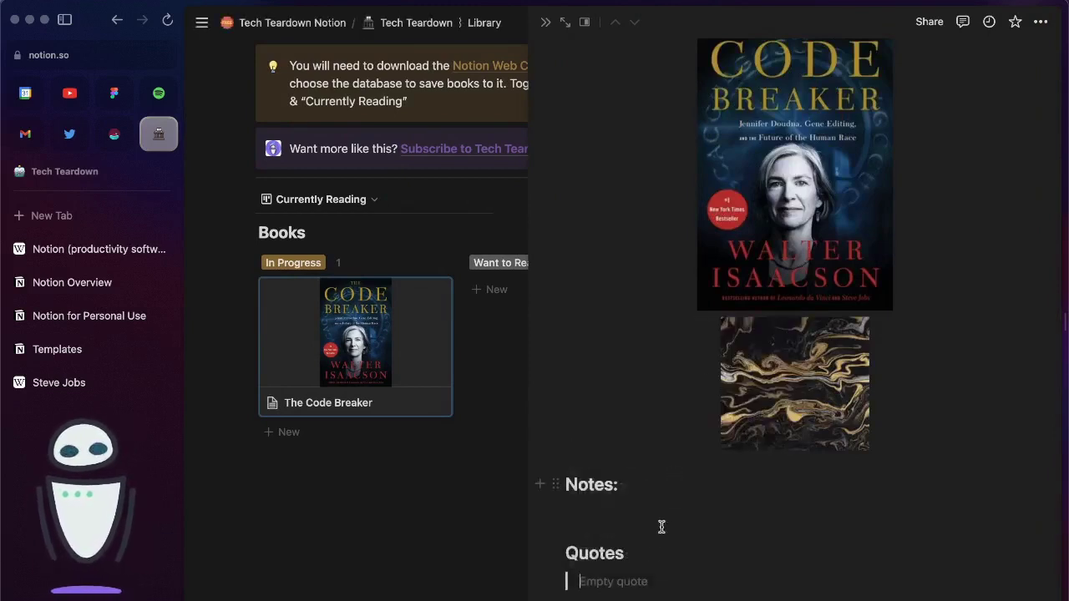
type("This ")
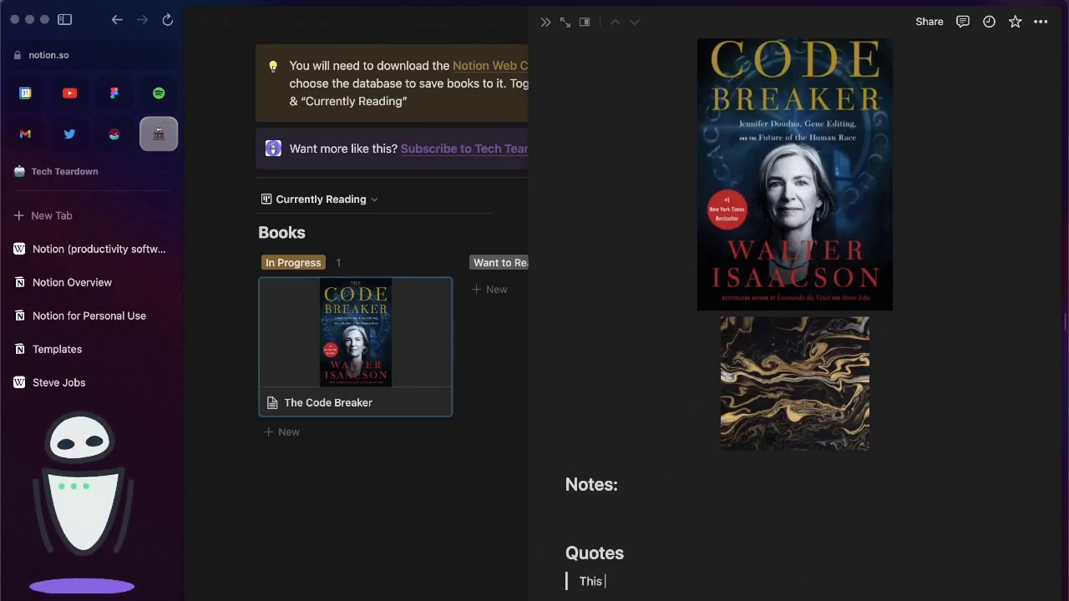
type("quote")
key("Return")
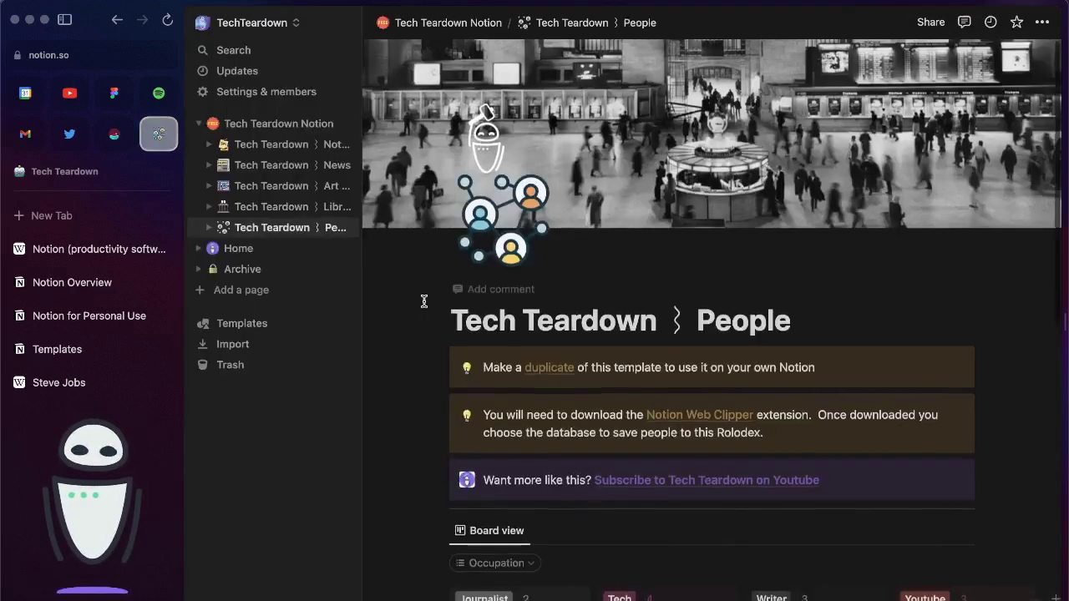
Look through the People page's board of cards grouped by occupation
scroll(424, 300, "down", 5)
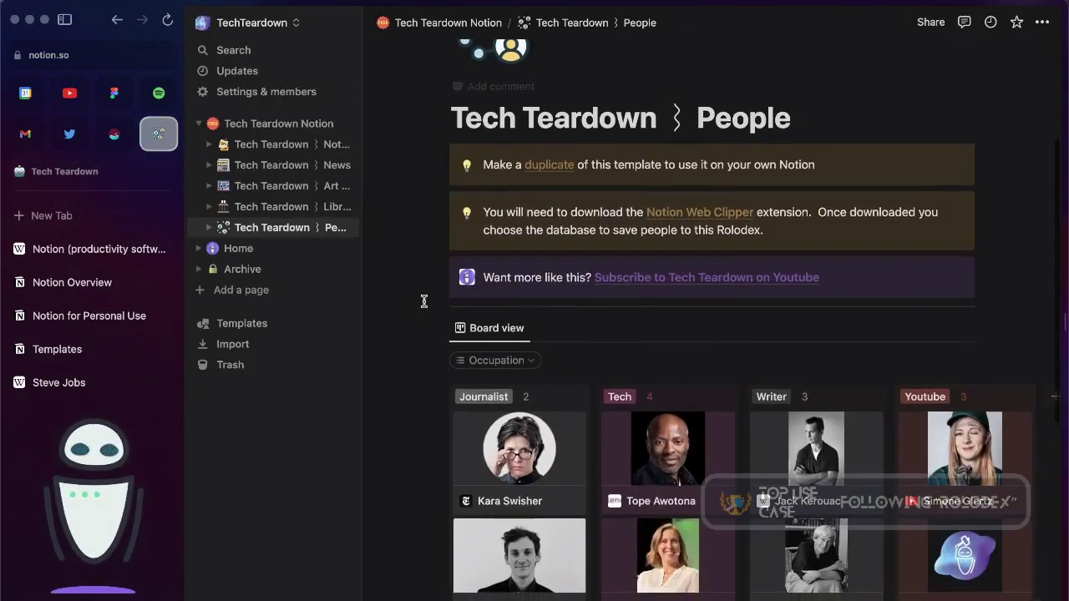
scroll(424, 301, "down", 2)
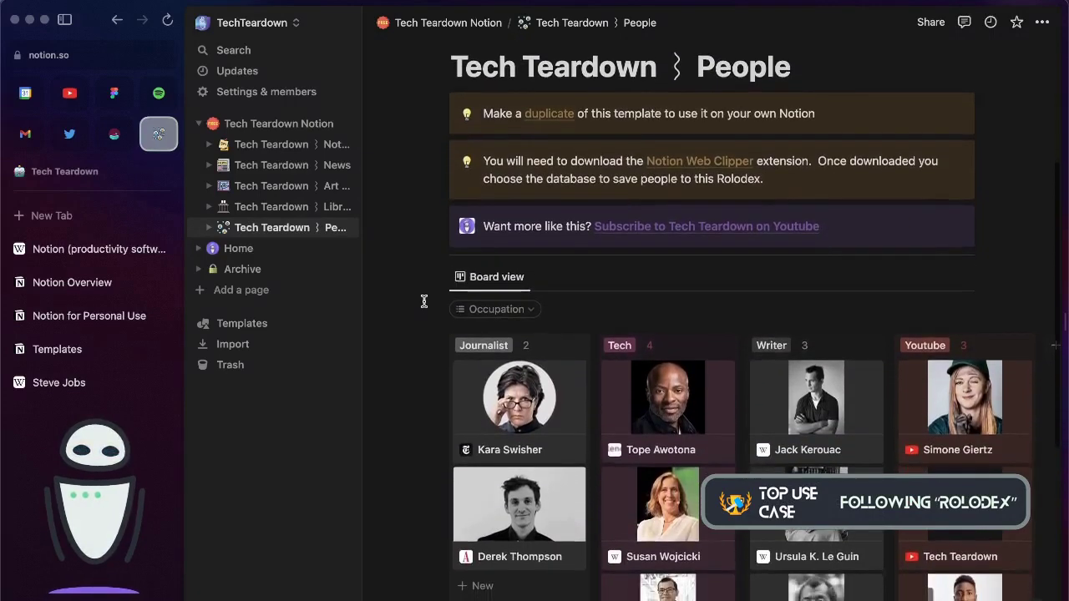
scroll(424, 301, "down", 1)
mouse_move(415, 250)
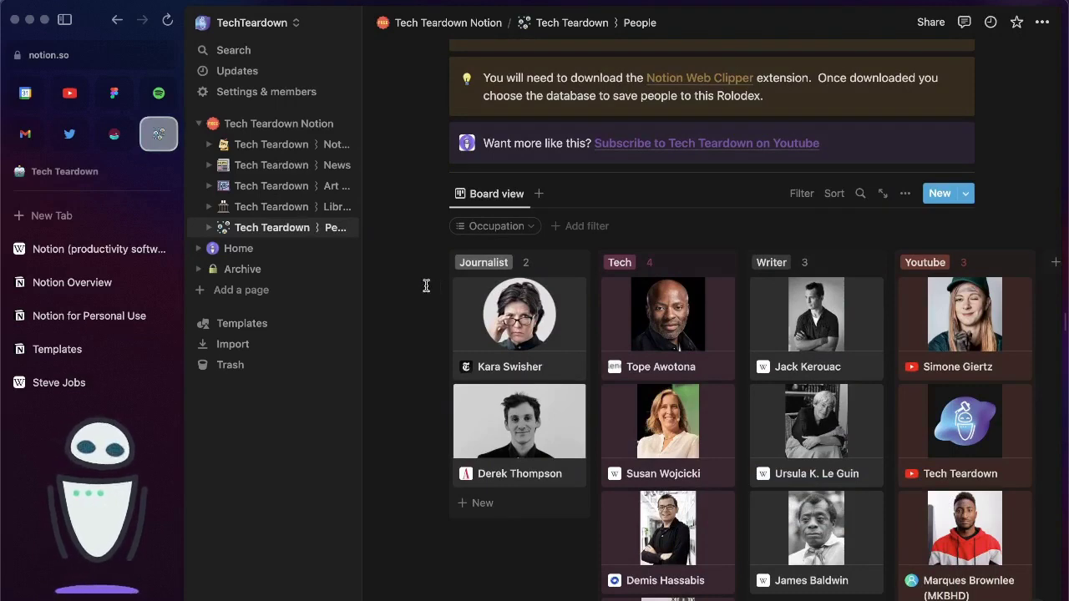
scroll(426, 286, "down", 2)
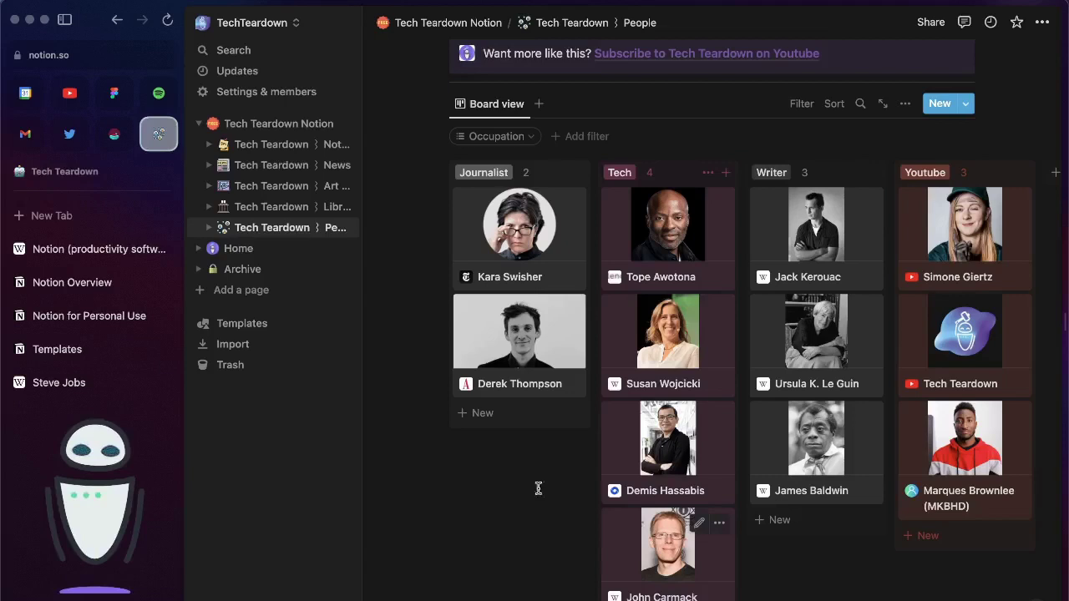
Open the second card in the Journalist column and view its properties, photos and clipped content
left_click(526, 387)
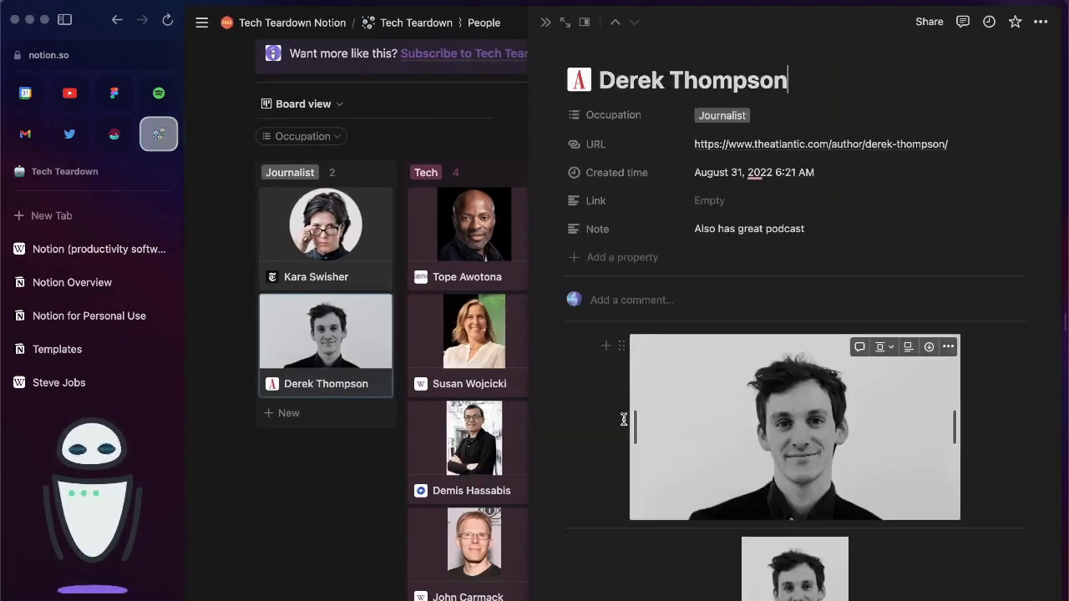
scroll(594, 371, "down", 3)
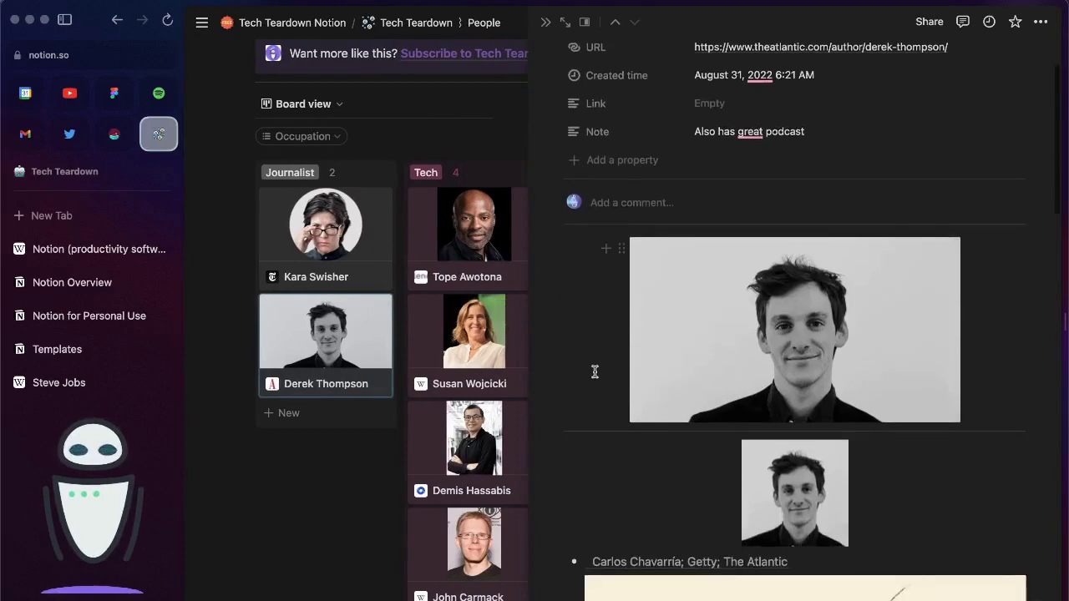
scroll(594, 372, "down", 5)
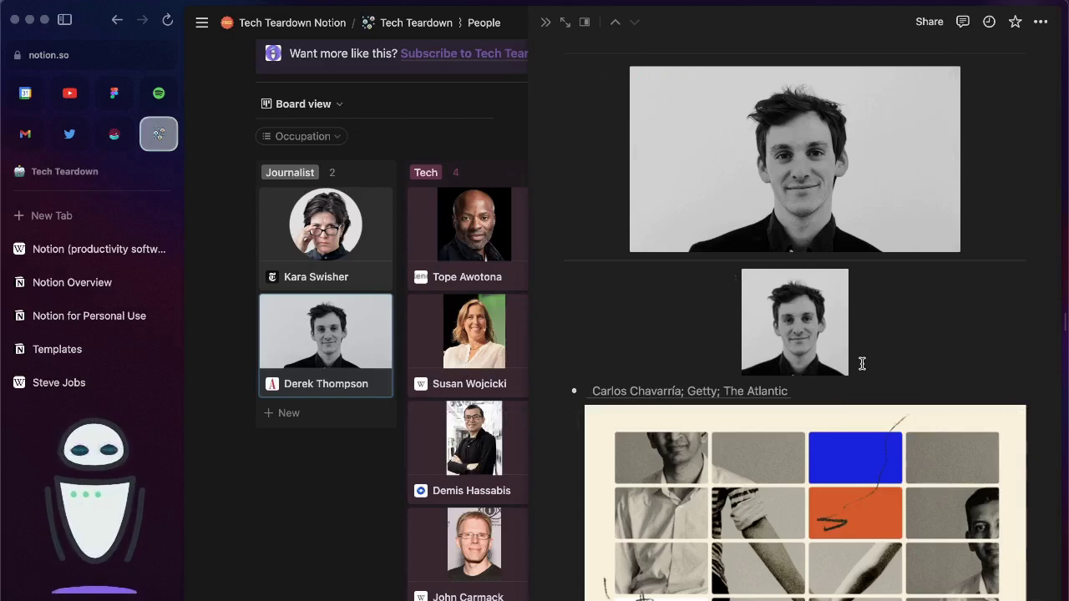
scroll(648, 393, "up", 8)
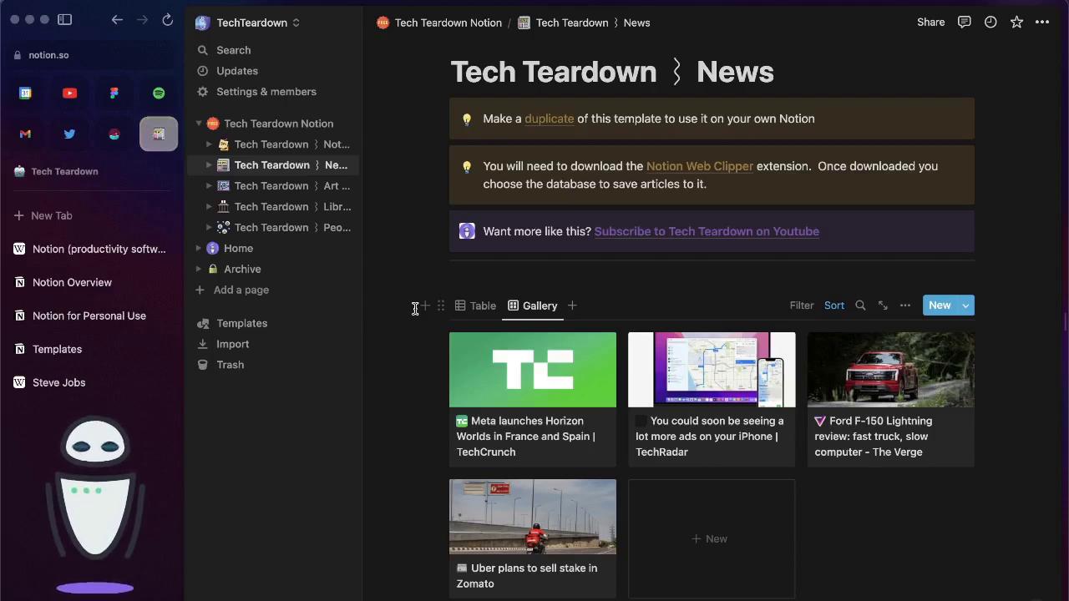
Open the "Uber plans to sell stake in Zomato" article and add a Multi-select property with the option Transportation
left_click(541, 563)
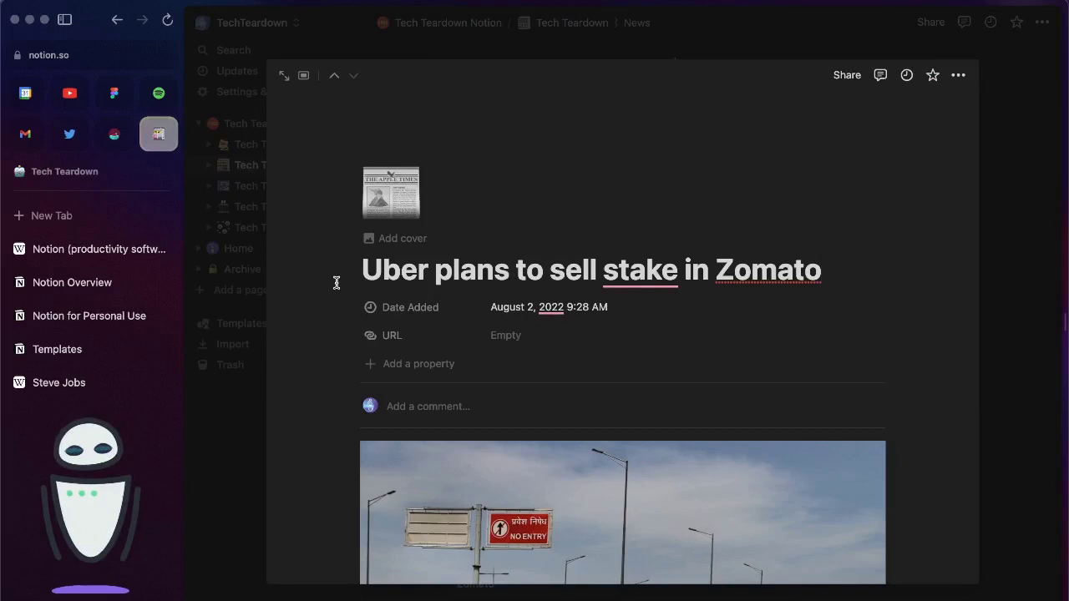
scroll(336, 282, "down", 2)
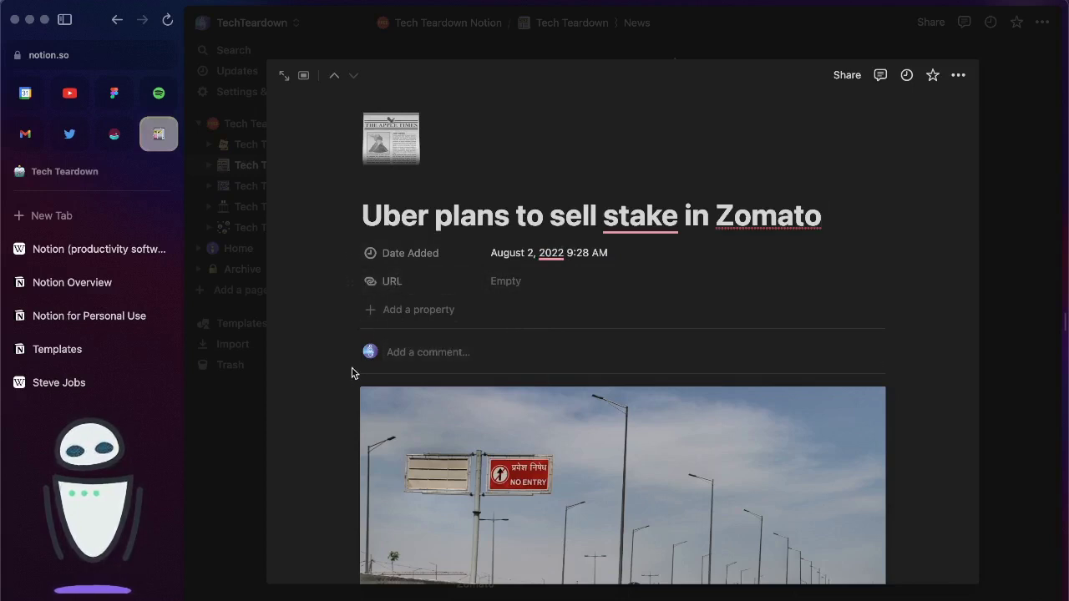
left_click(419, 311)
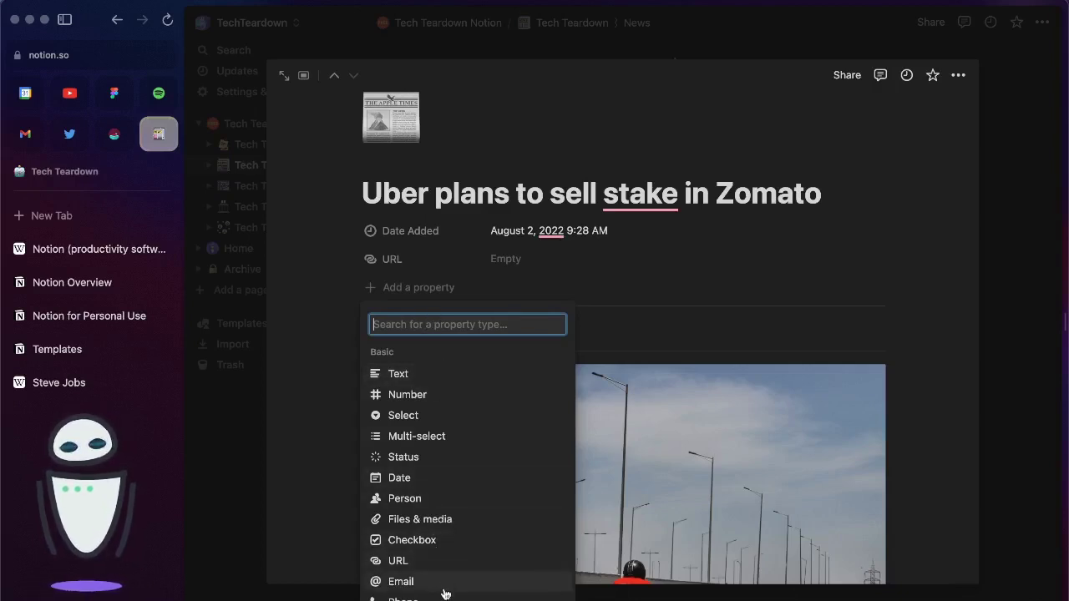
left_click(409, 437)
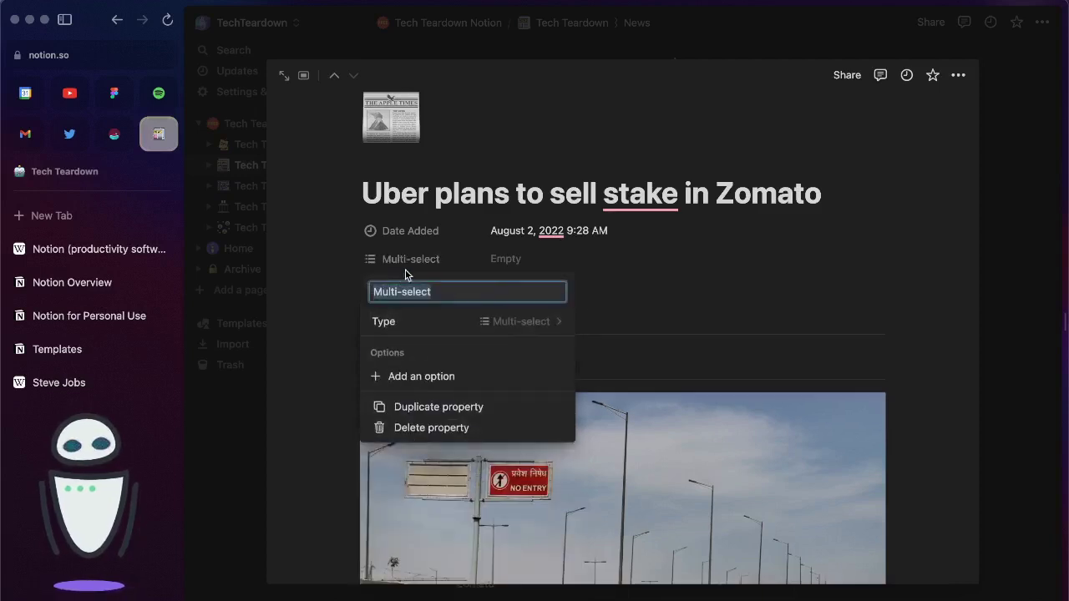
left_click(425, 377)
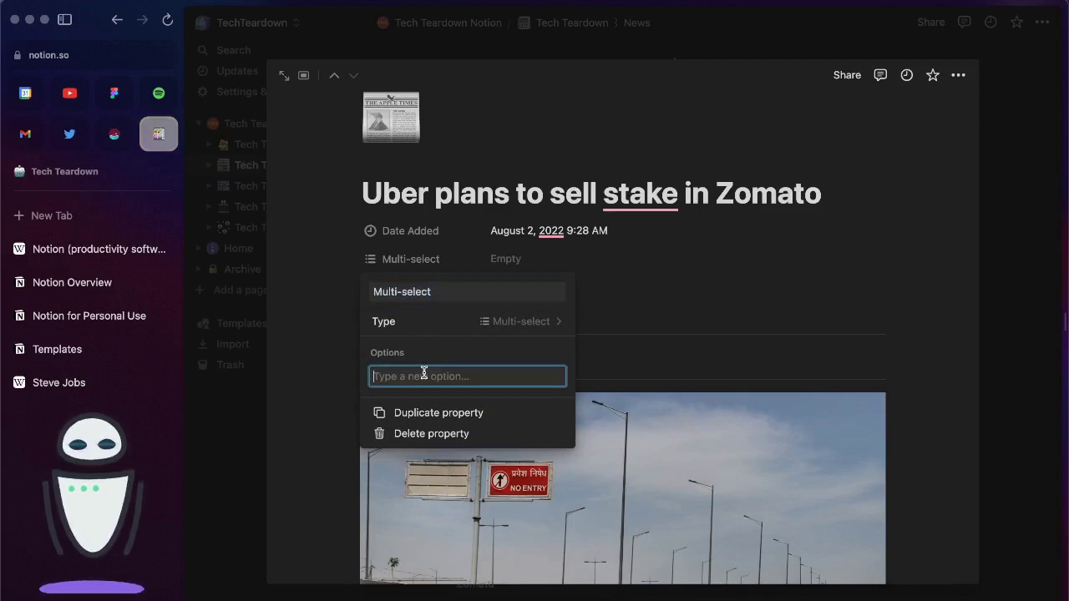
type("Transp")
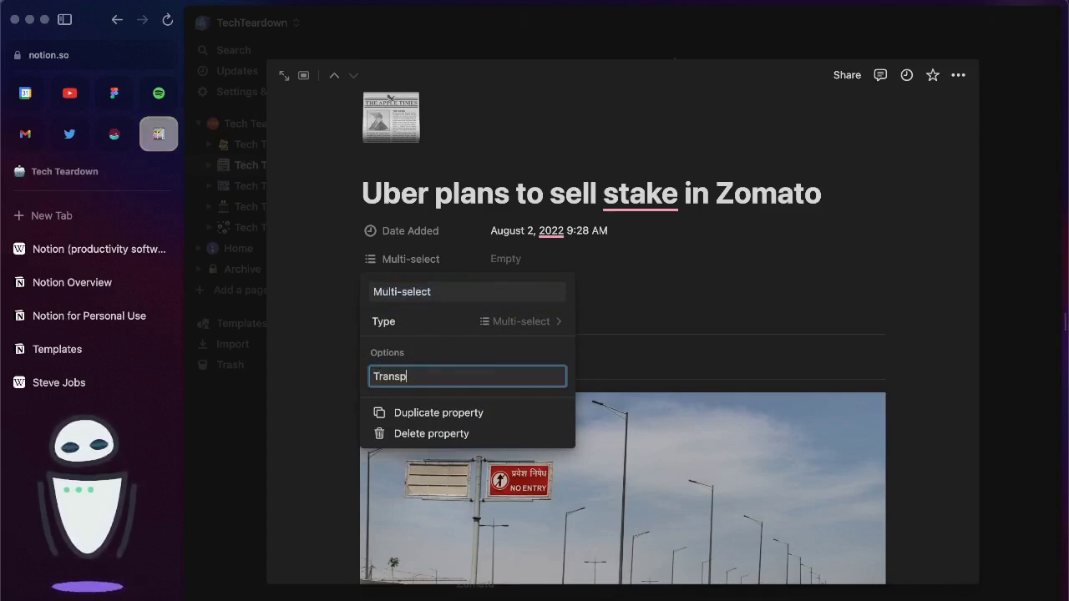
type("ortation")
key("Return")
Rename the multi-select property to "Article Category" and tag the Uber article with Transportation
left_click(401, 291)
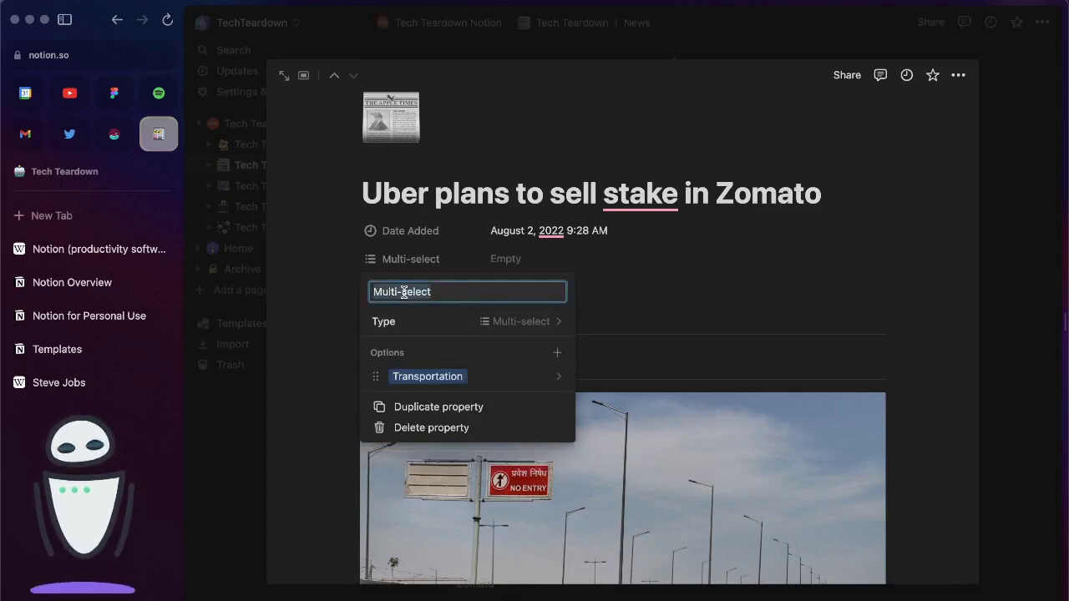
type("Article C")
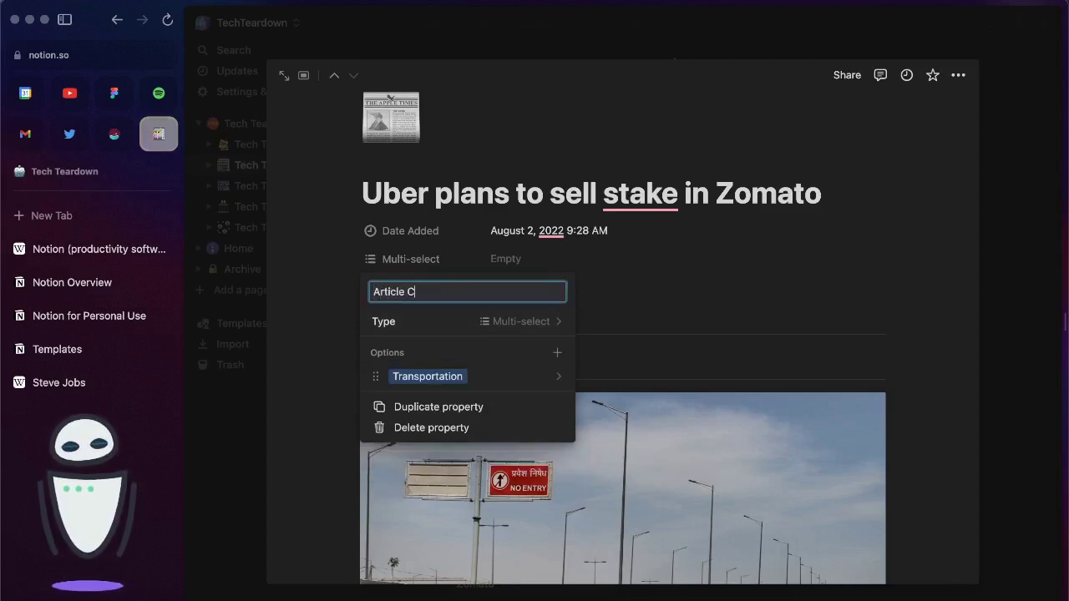
type("ategory")
key("Return")
left_click(534, 282)
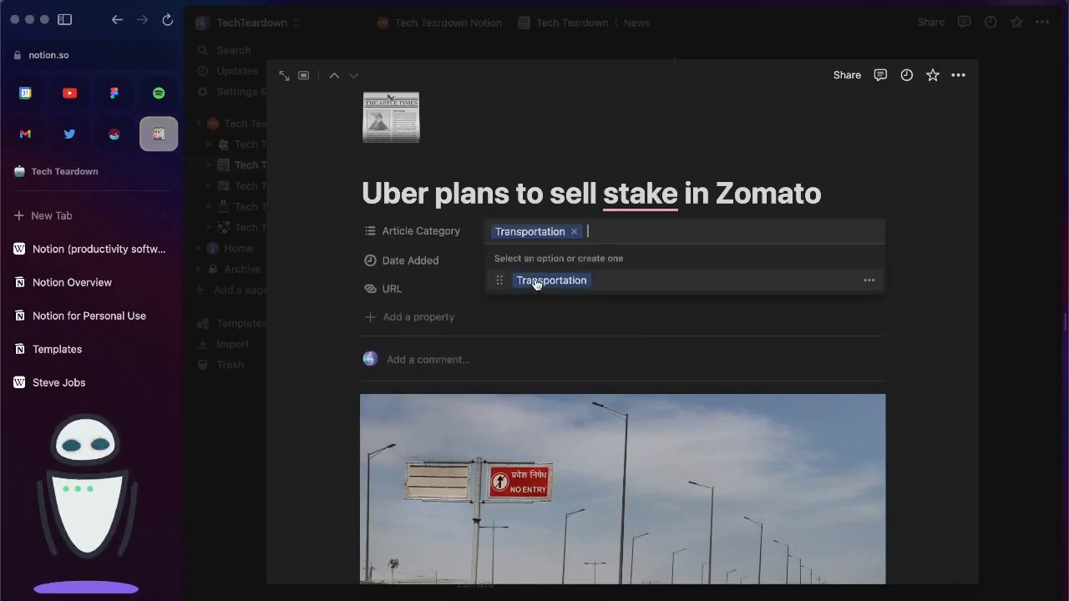
key("Escape")
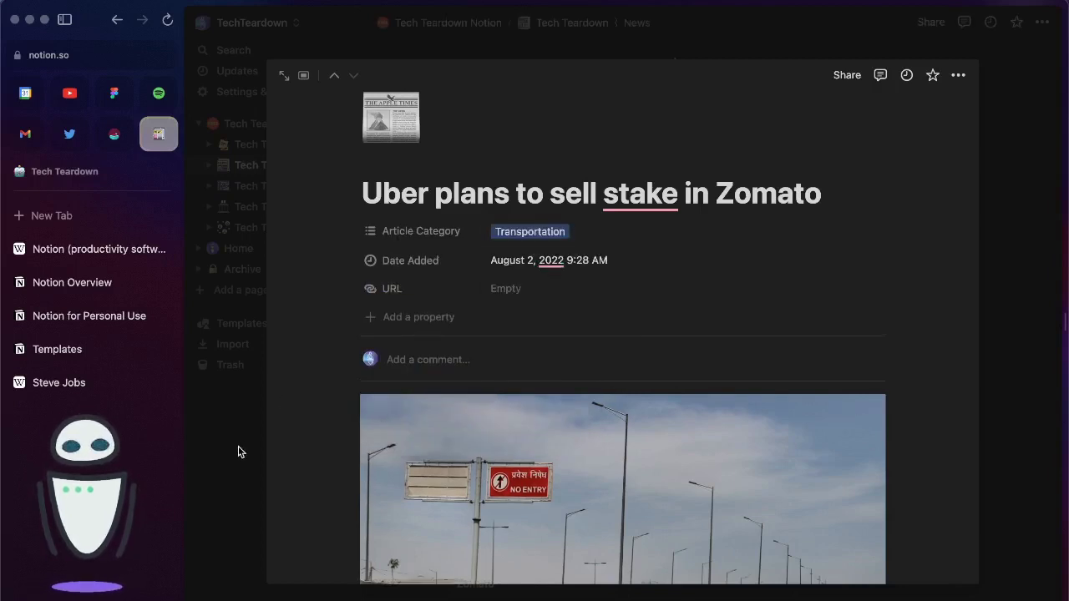
Close the article and filter the News gallery to articles whose Article Category contains Transportation
left_click(1032, 160)
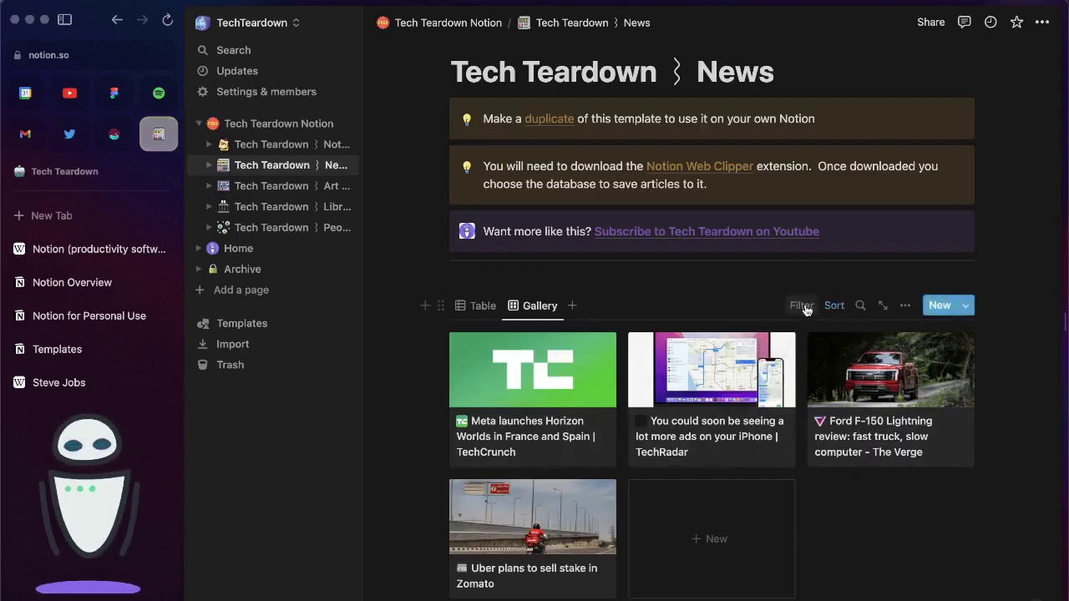
left_click(802, 309)
left_click(762, 389)
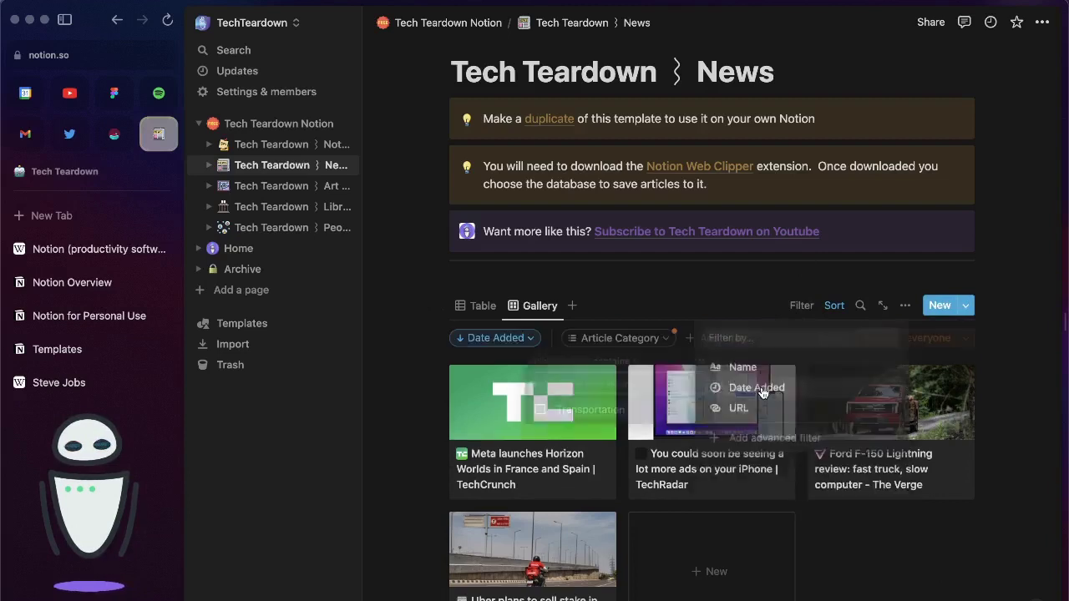
left_click(545, 412)
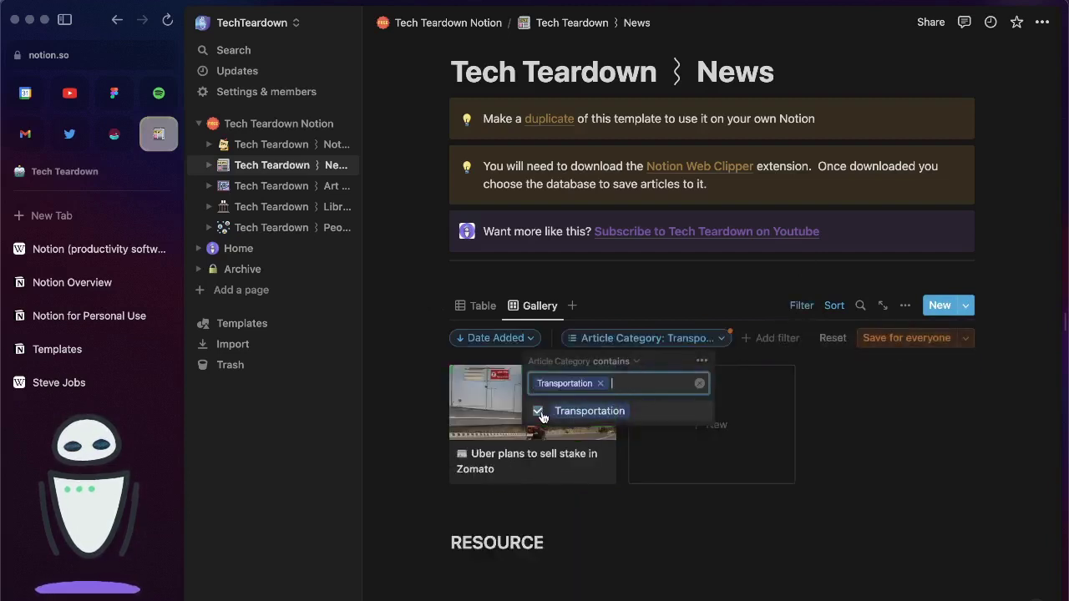
left_click(407, 488)
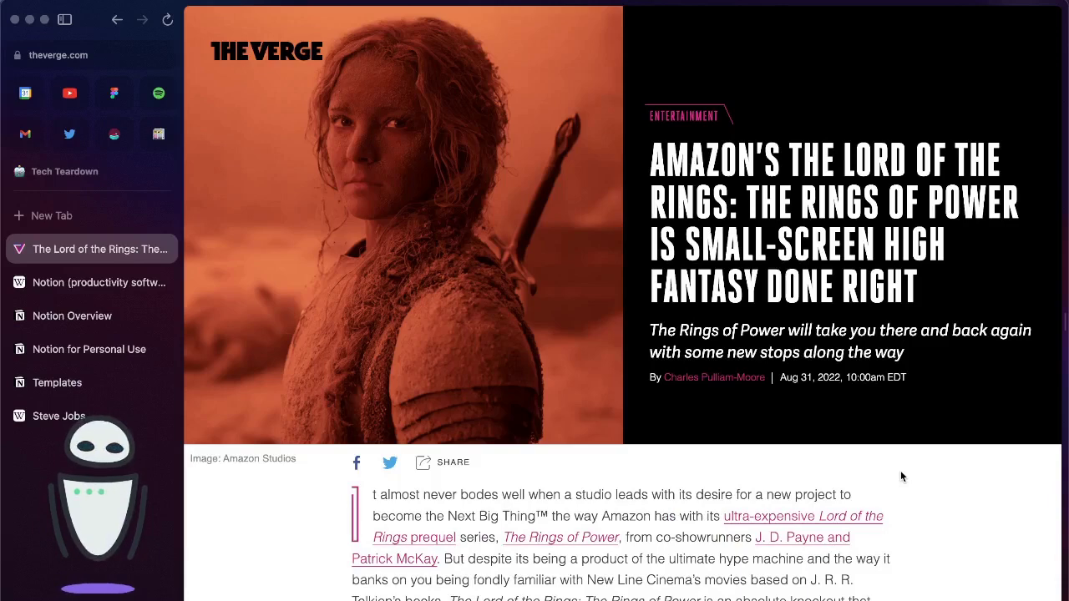
Clip The Verge's Rings of Power review to the News database with the Notion Web Clipper, removing "- The Verge" from its title
mouse_move(909, 21)
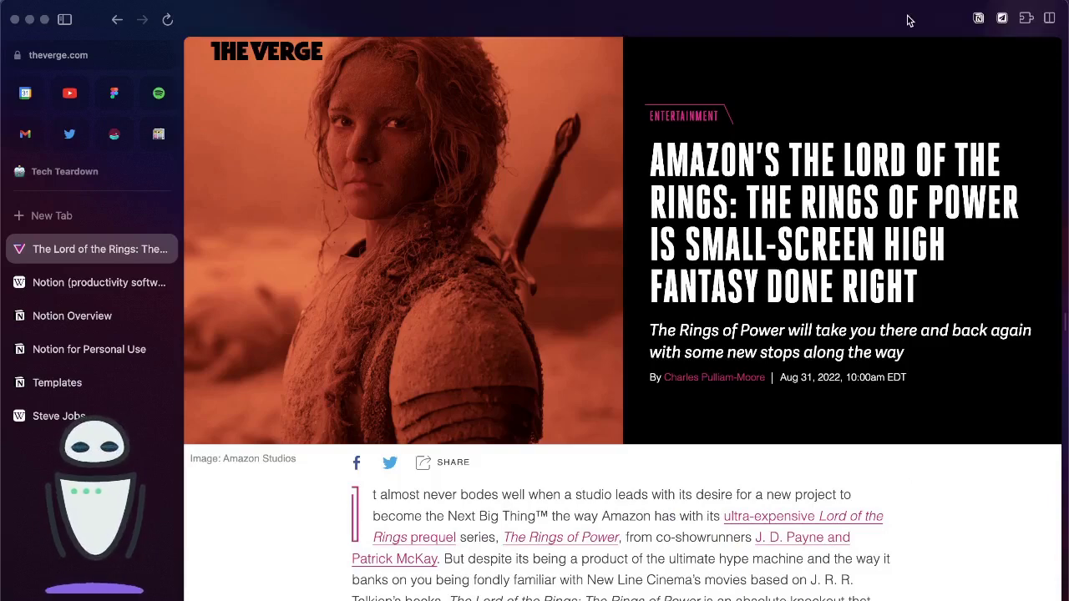
left_click(981, 19)
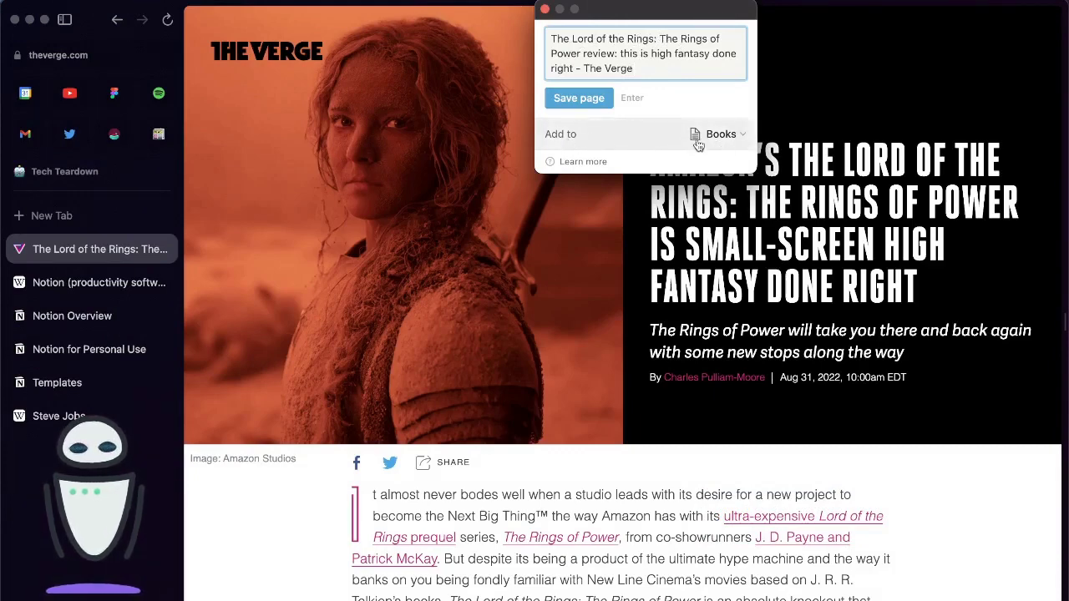
left_click(740, 139)
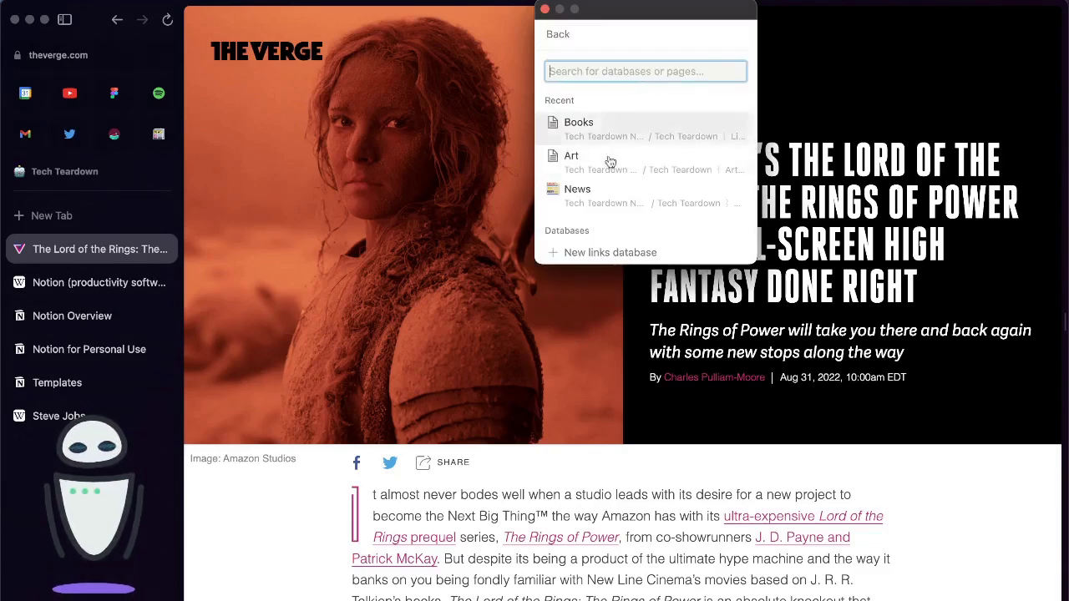
left_click(592, 192)
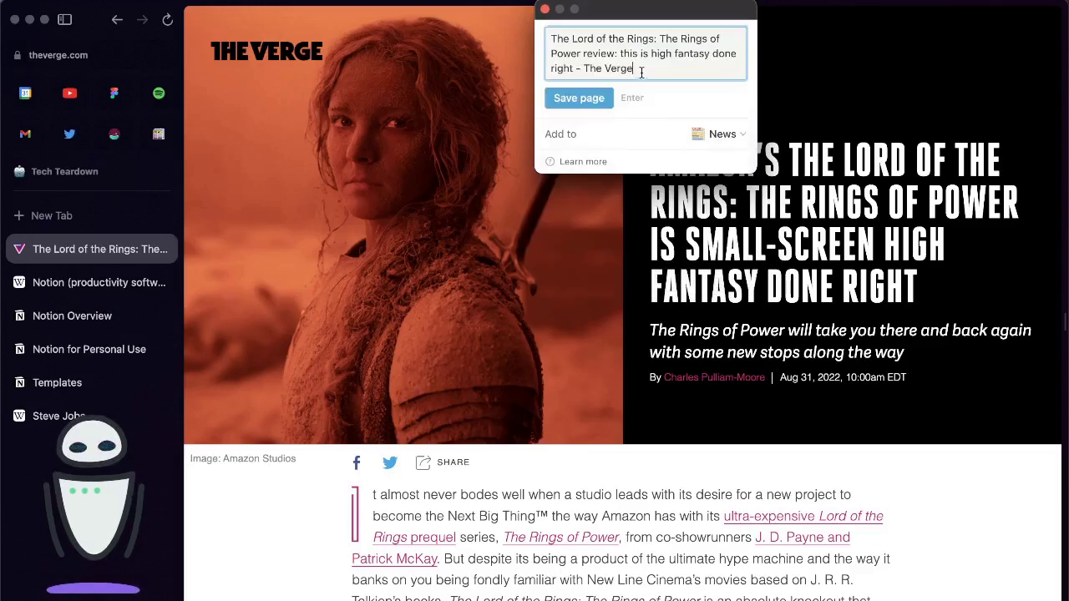
left_click_drag(643, 70, 575, 71)
key("BackSpace")
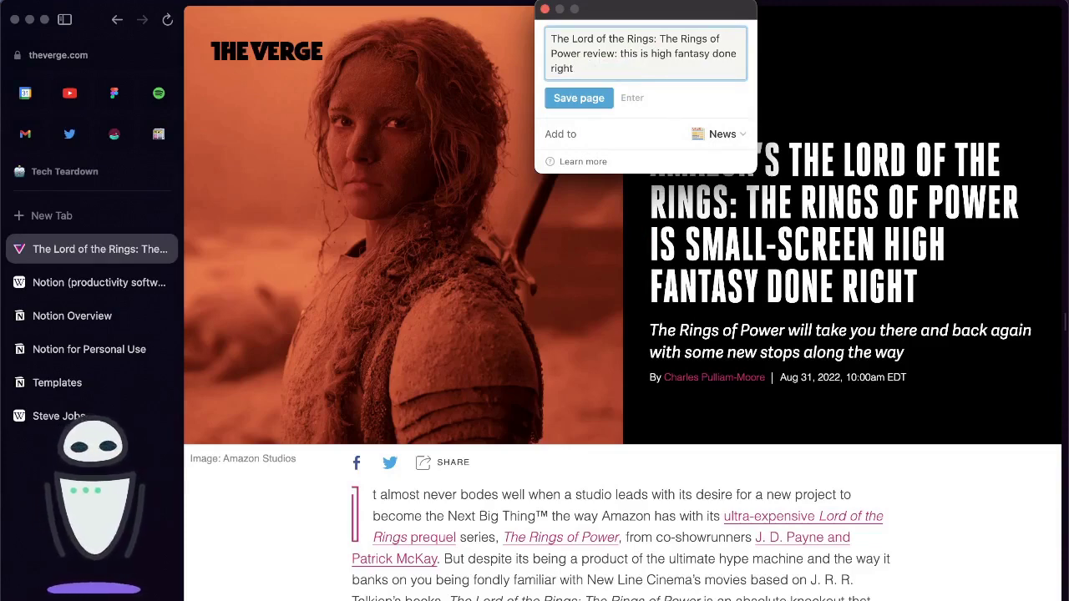
left_click(584, 101)
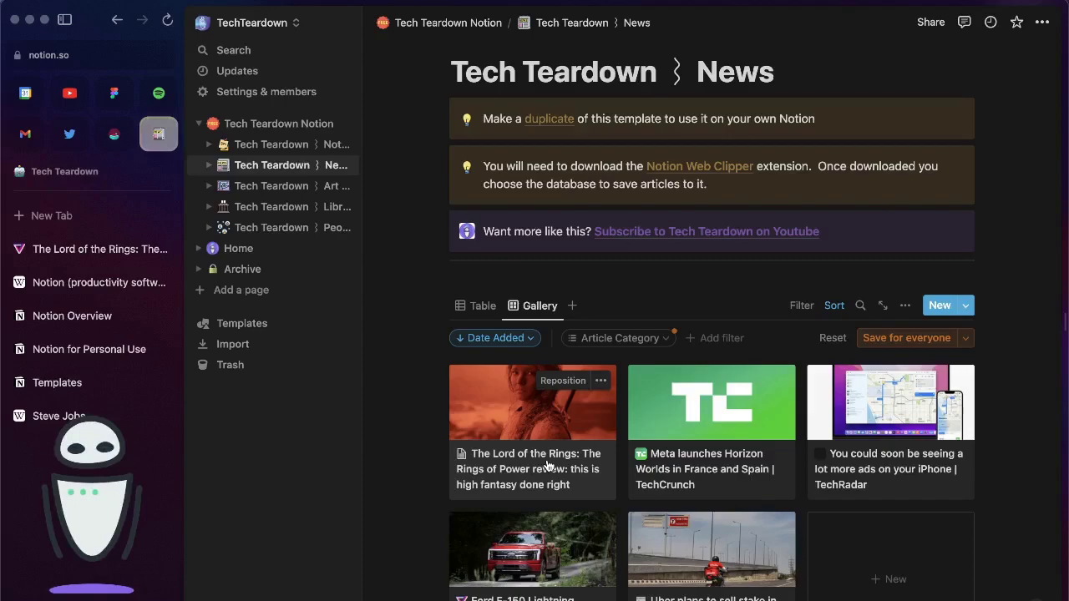
Open the saved Rings of Power review in the News gallery and look through its properties, images and clipped text
left_click(536, 472)
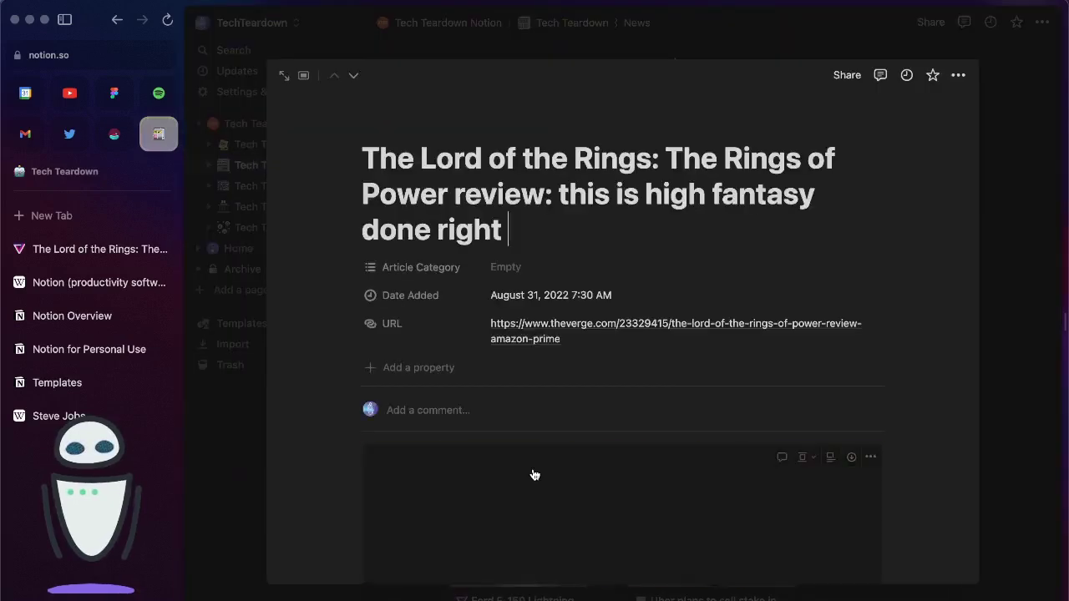
scroll(534, 468, "down", 10)
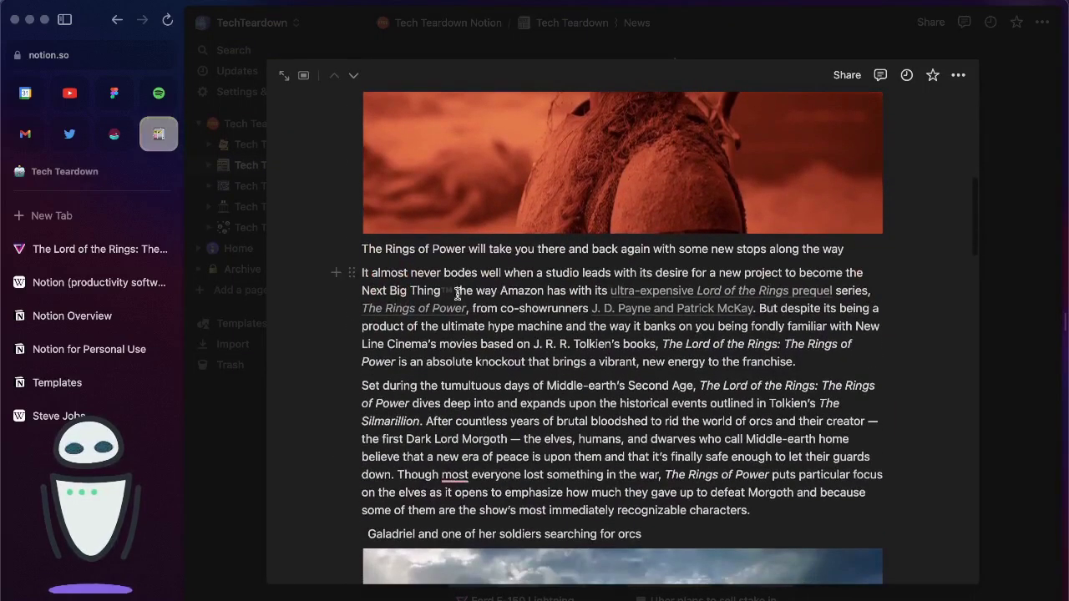
scroll(614, 383, "down", 12)
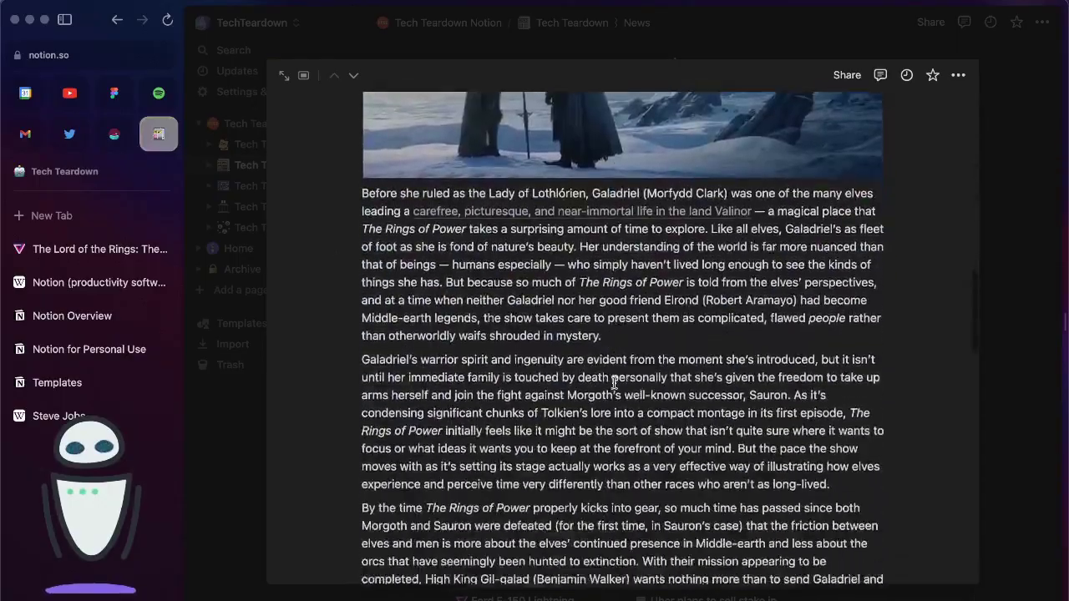
scroll(614, 382, "down", 9)
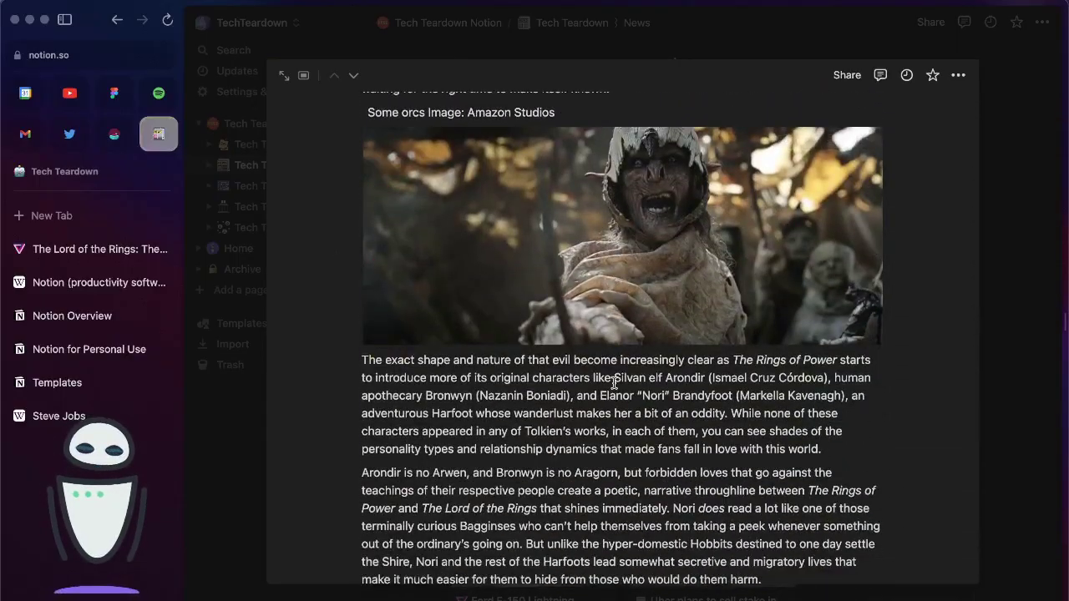
scroll(614, 382, "down", 13)
scroll(614, 383, "up", 14)
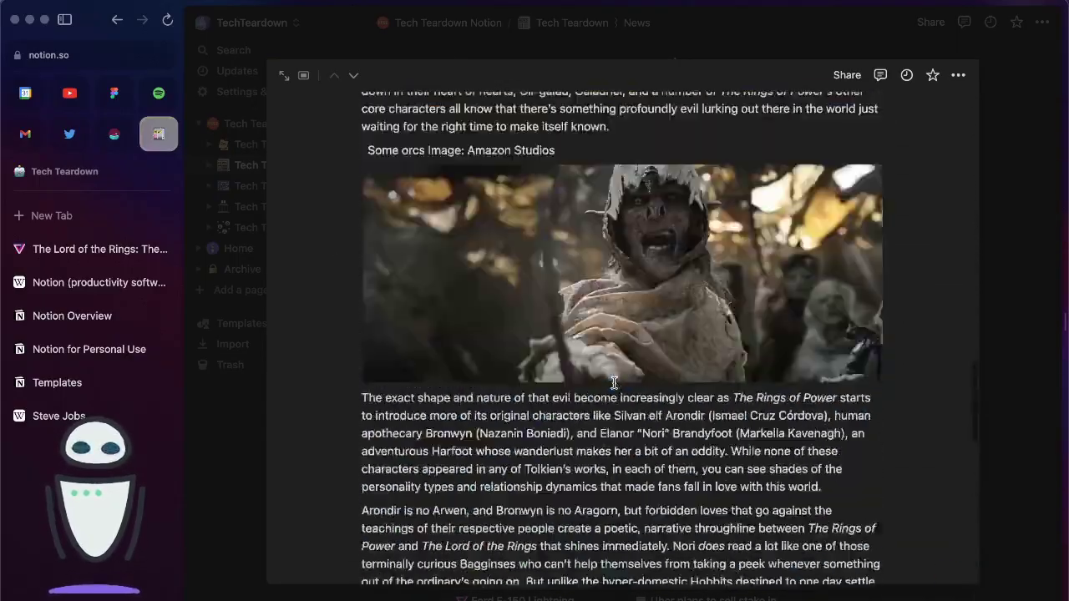
scroll(614, 383, "up", 20)
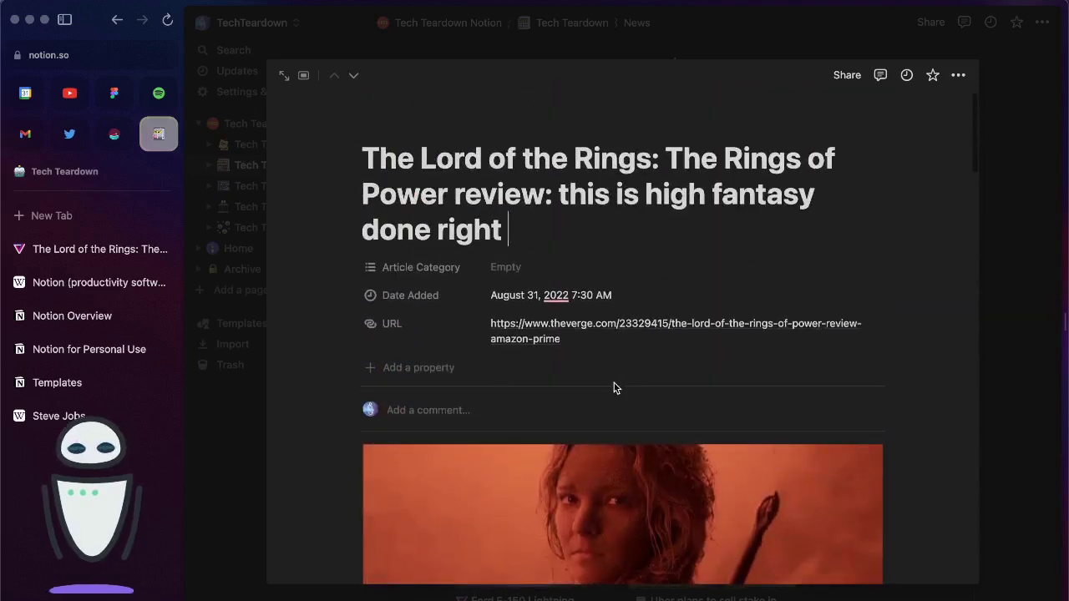
Create the Article Category option "Media", assign it to the Rings of Power review and close the page
left_click(509, 269)
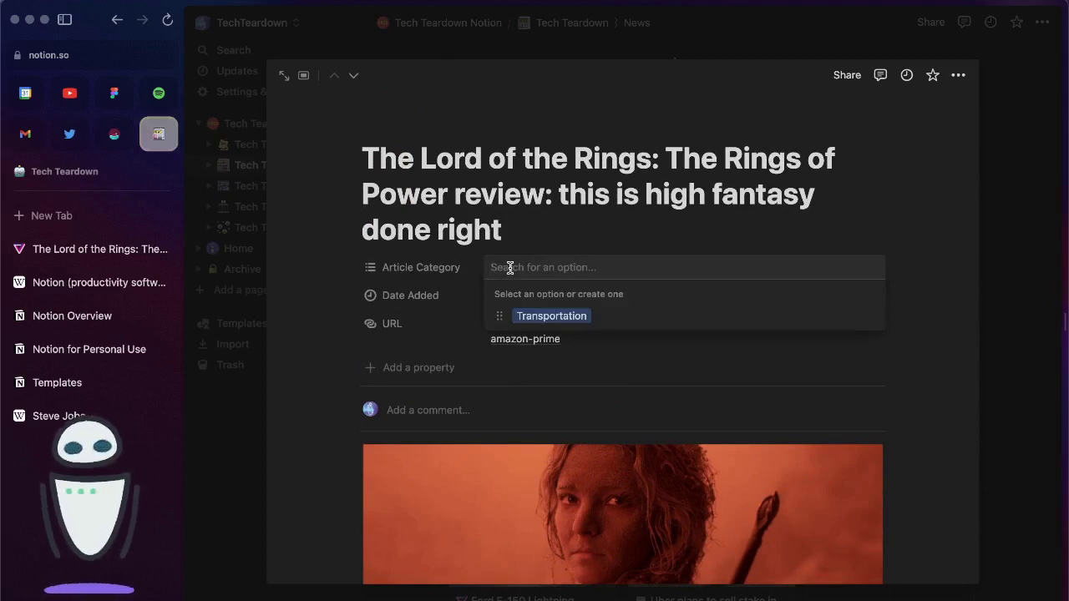
type("Media")
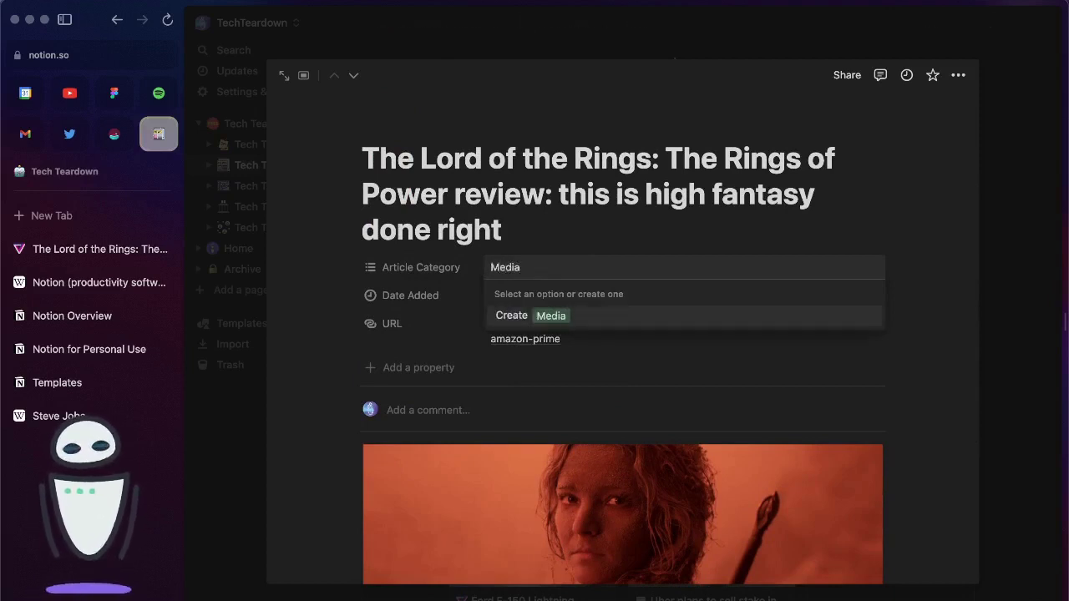
key("Return")
key("Escape")
key("Escape")
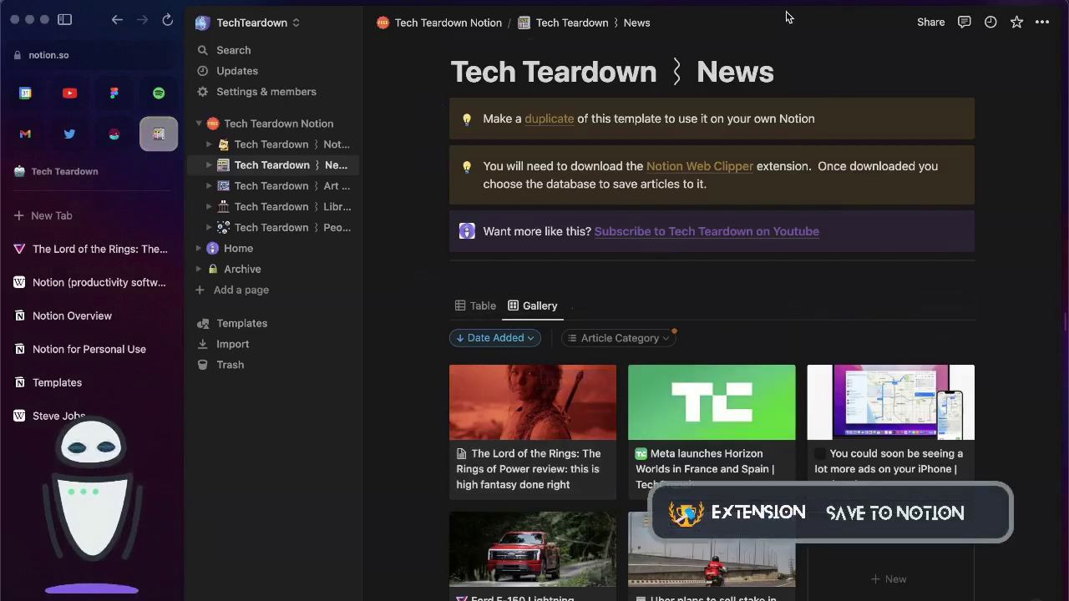
On The Verge's review page, open the Save to Notion extension's Tech Teardown News form and expand its additional fields
mouse_move(778, 6)
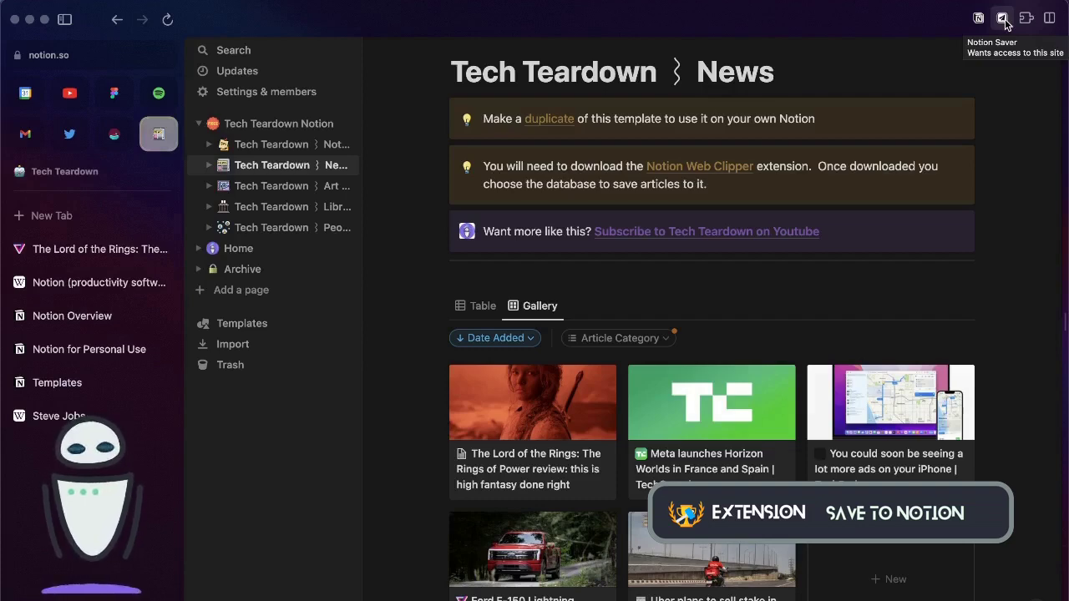
key("ctrl+Tab")
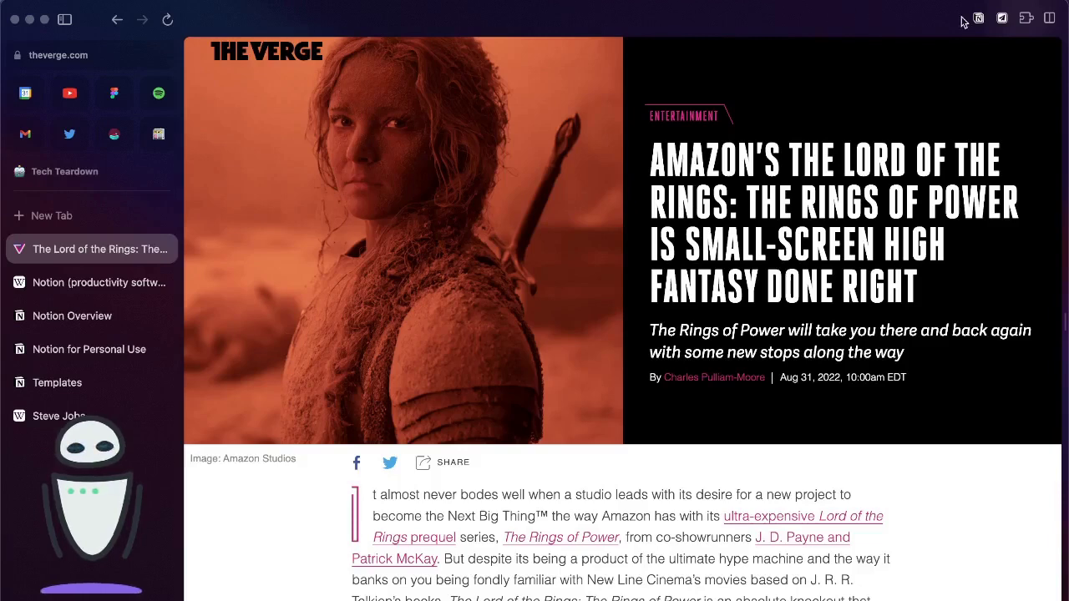
left_click(1002, 18)
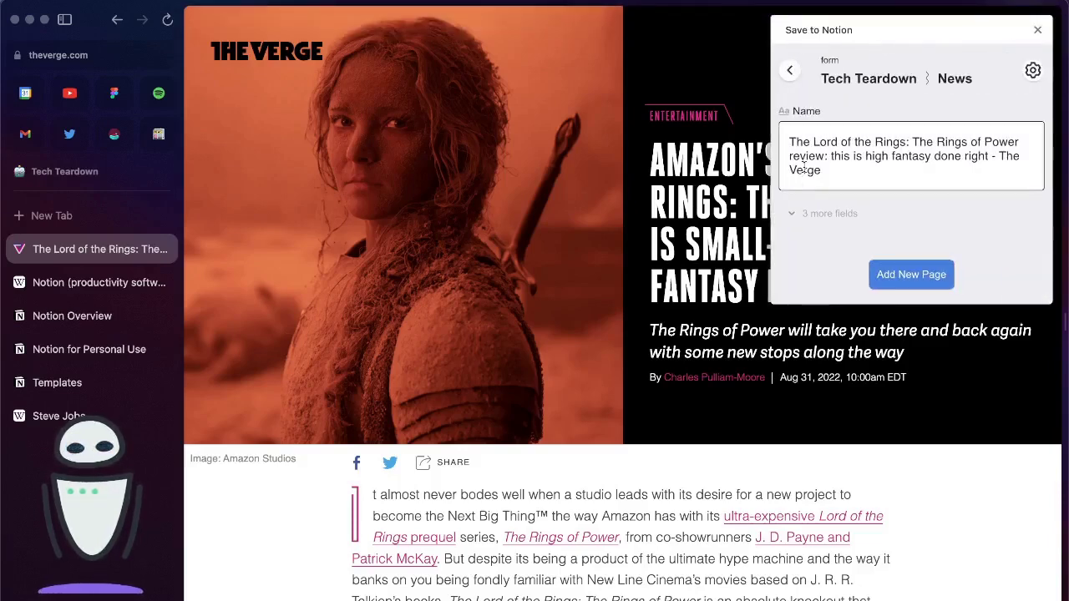
left_click(789, 70)
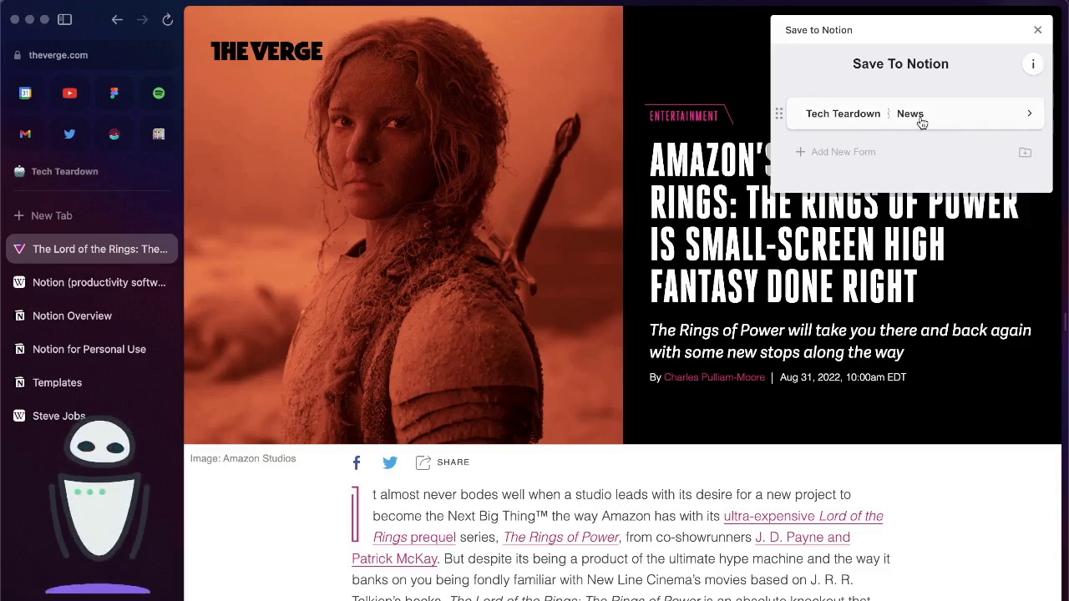
left_click(921, 121)
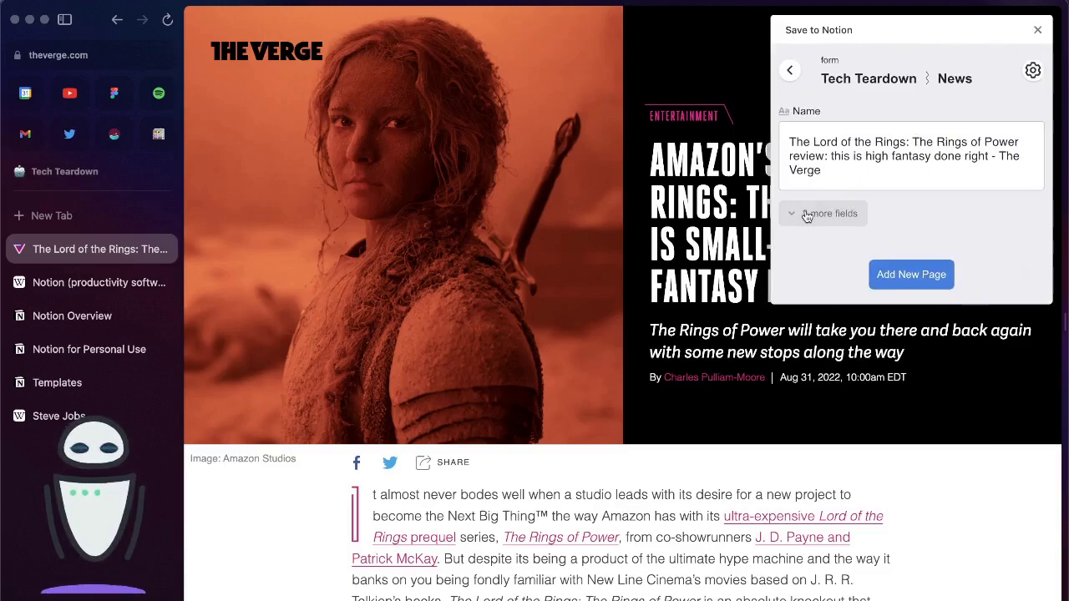
left_click(806, 215)
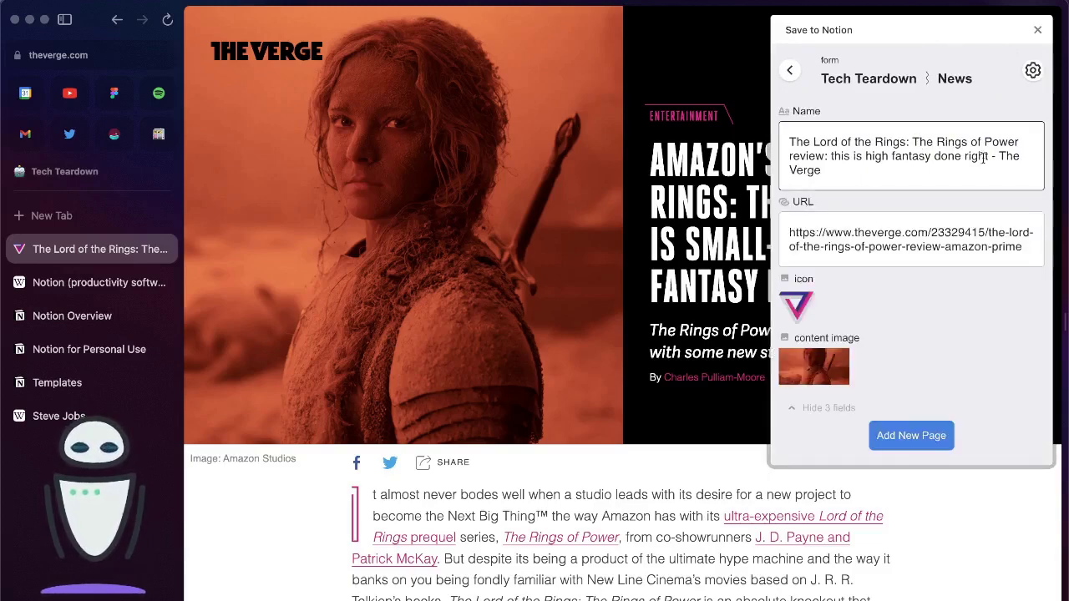
Remove "- The Verge" from the page name in the Save to Notion form
left_click_drag(988, 157, 1010, 168)
key("BackSpace")
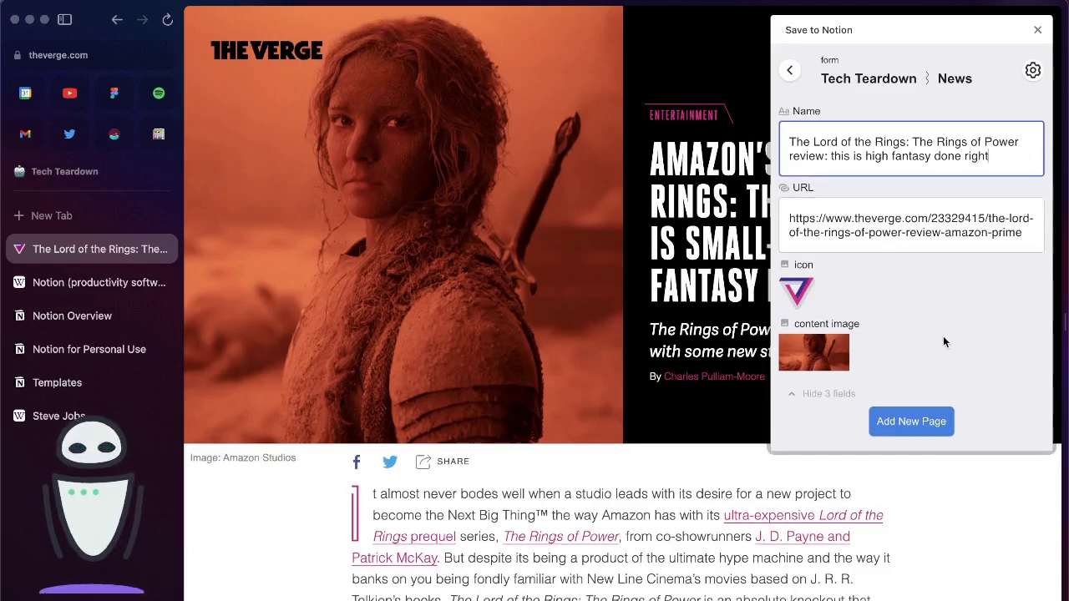
mouse_move(798, 297)
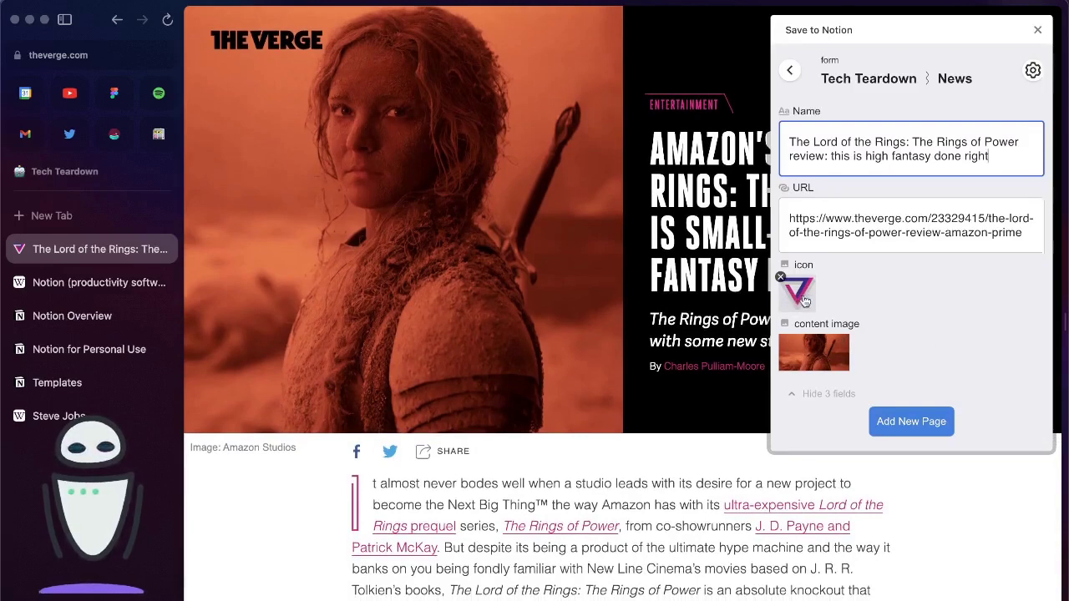
Replace the form's content image with the article's orc photo captioned "Some orcs"
mouse_move(819, 356)
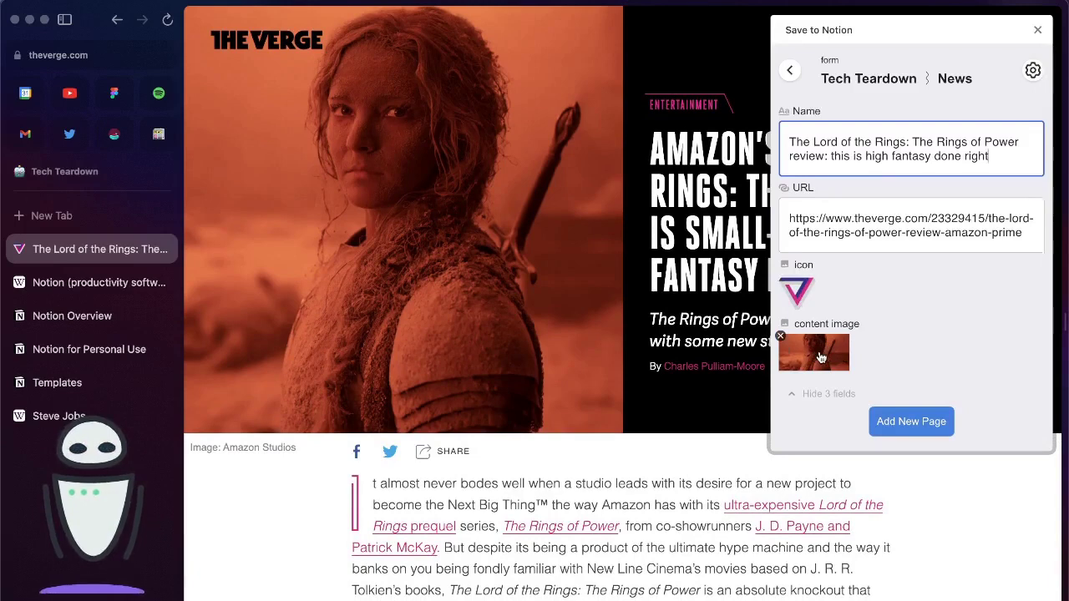
left_click(820, 355)
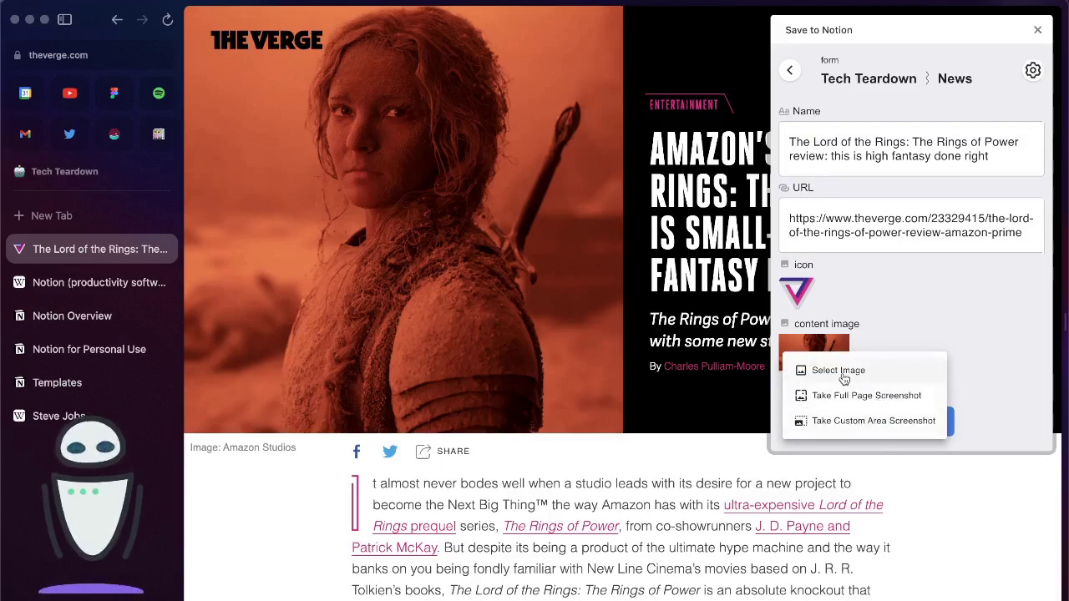
scroll(643, 404, "down", 15)
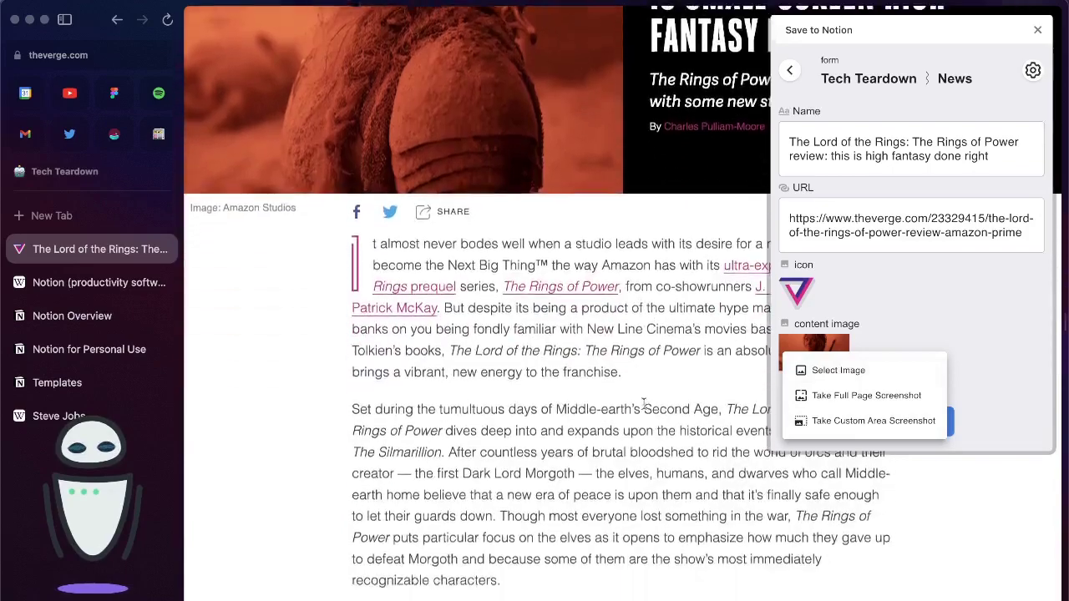
scroll(643, 408, "down", 10)
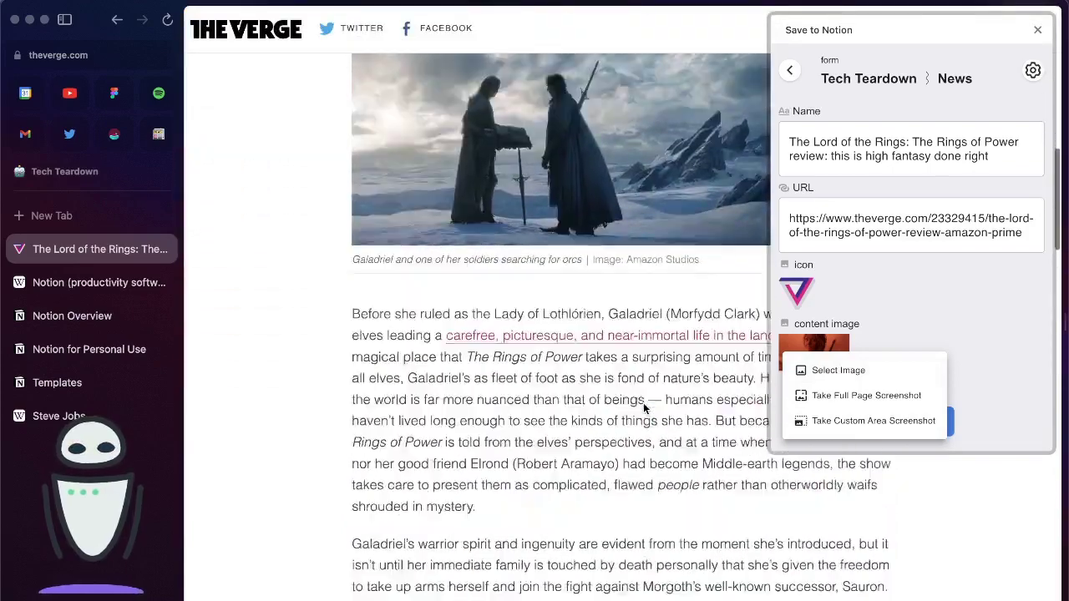
scroll(643, 402, "up", 1)
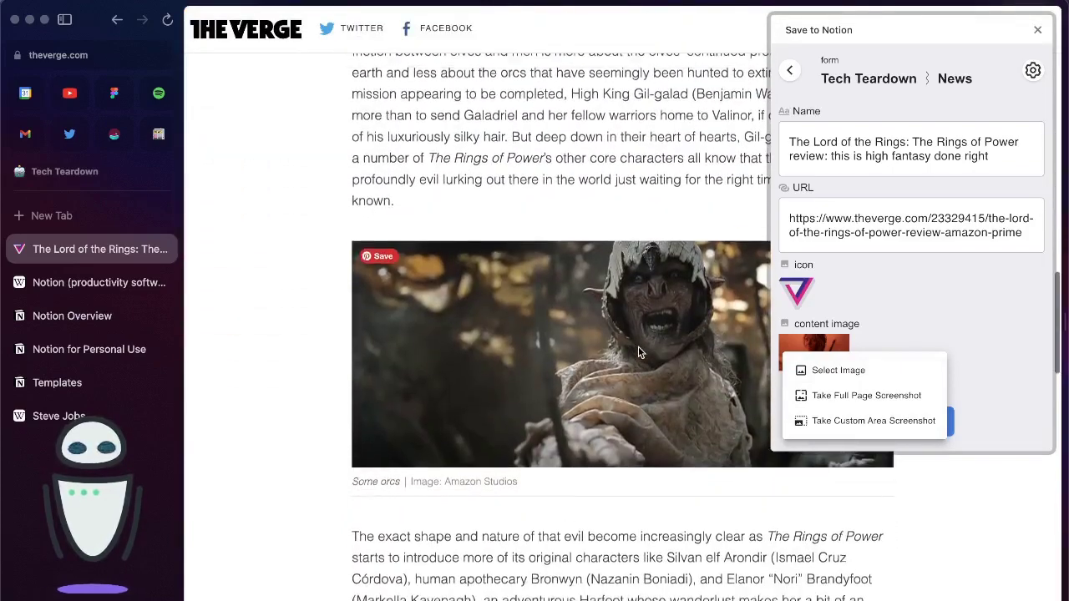
left_click(831, 367)
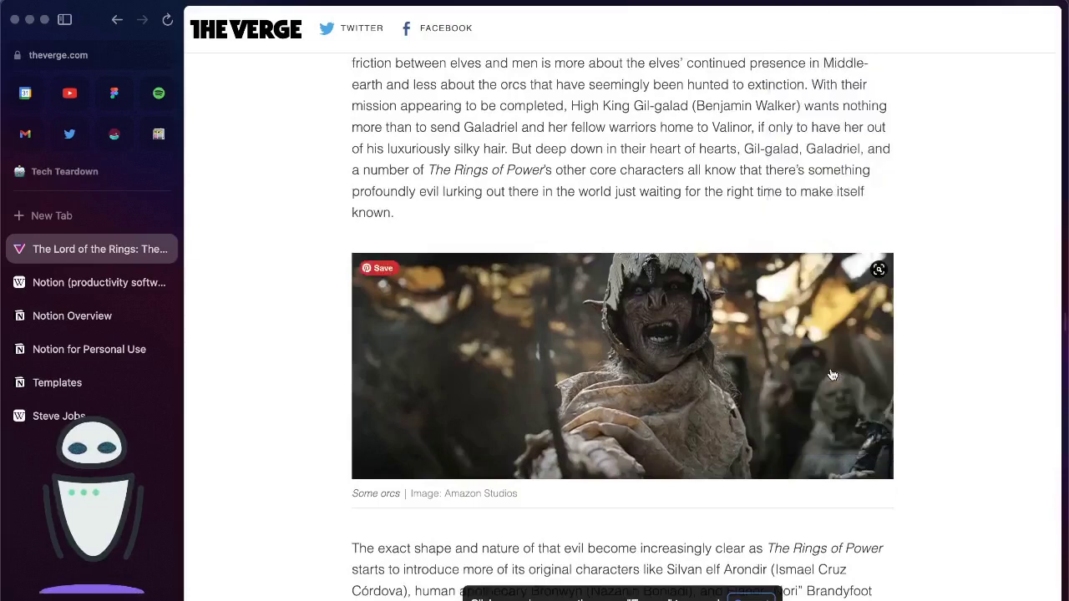
left_click(692, 368)
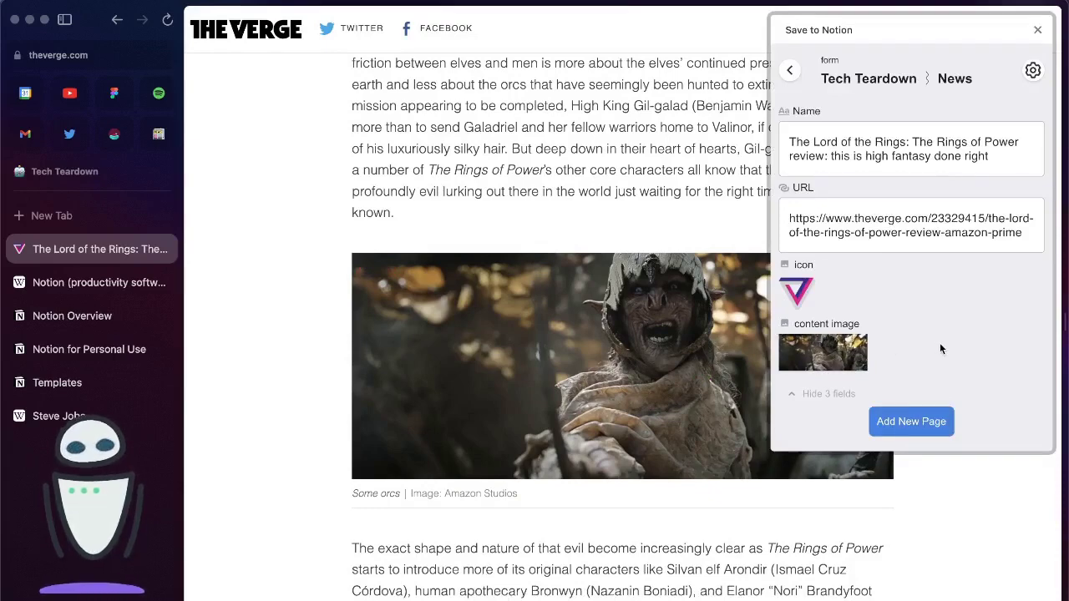
Save the review as a new page in the News database and open its card in Notion's News gallery
scroll(933, 341, "up", 1)
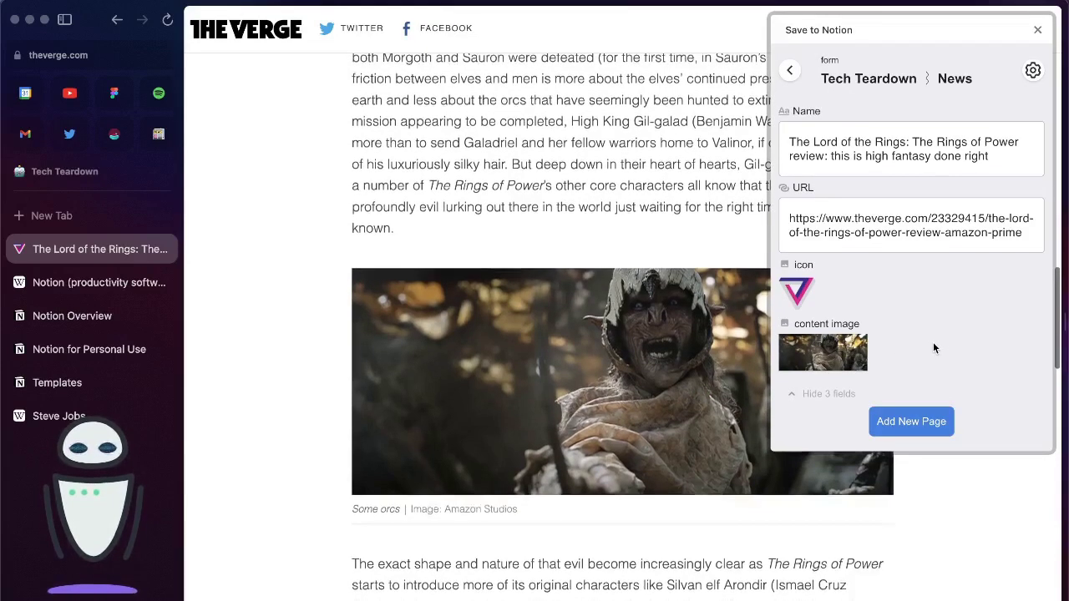
left_click(916, 422)
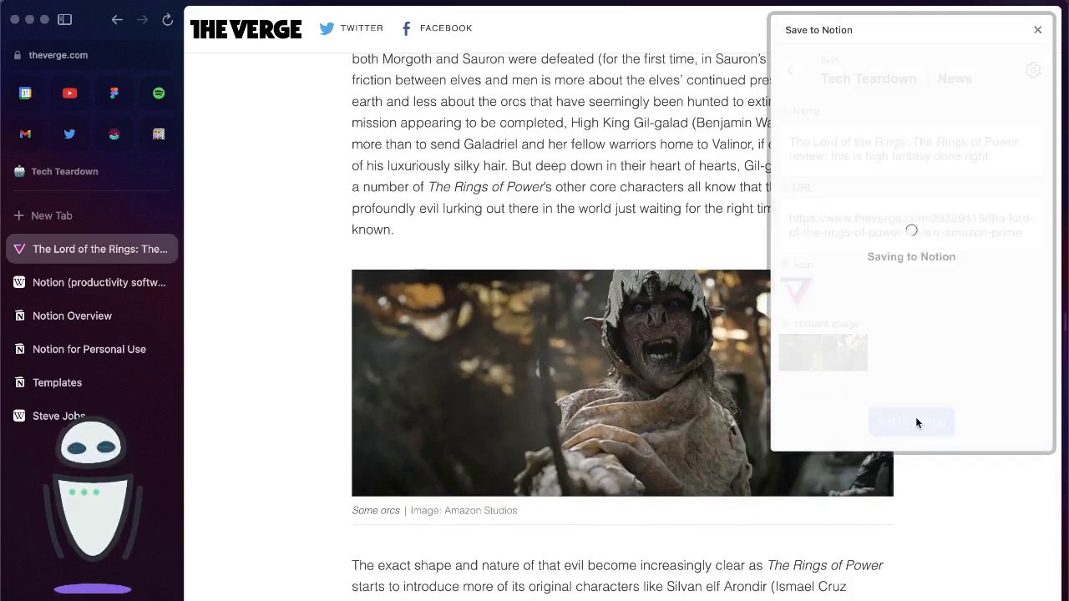
left_click(157, 132)
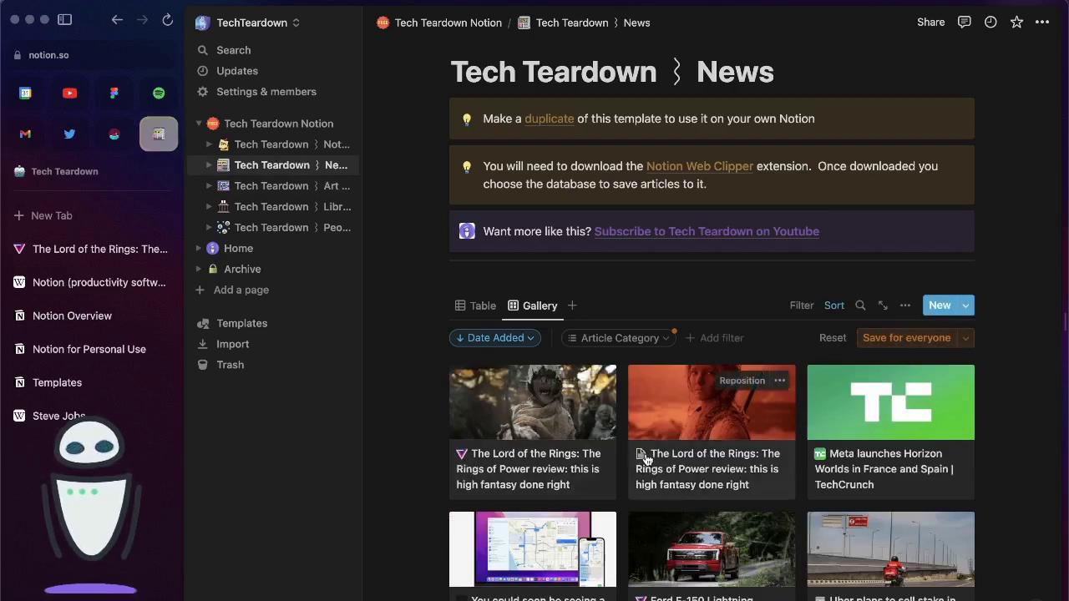
left_click(510, 451)
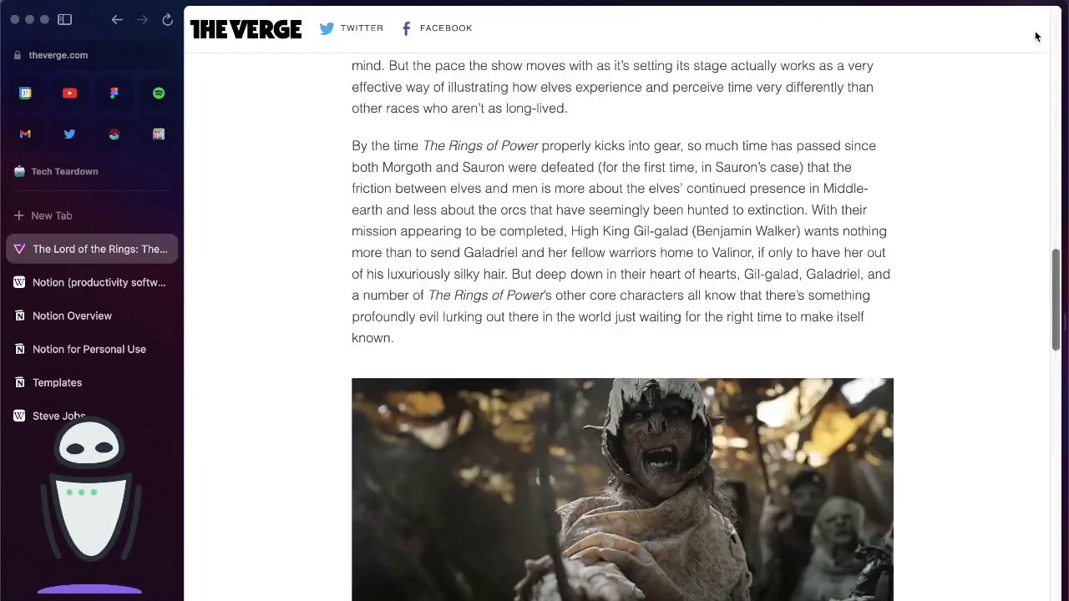
scroll(754, 193, "up", 3)
scroll(754, 193, "up", 5)
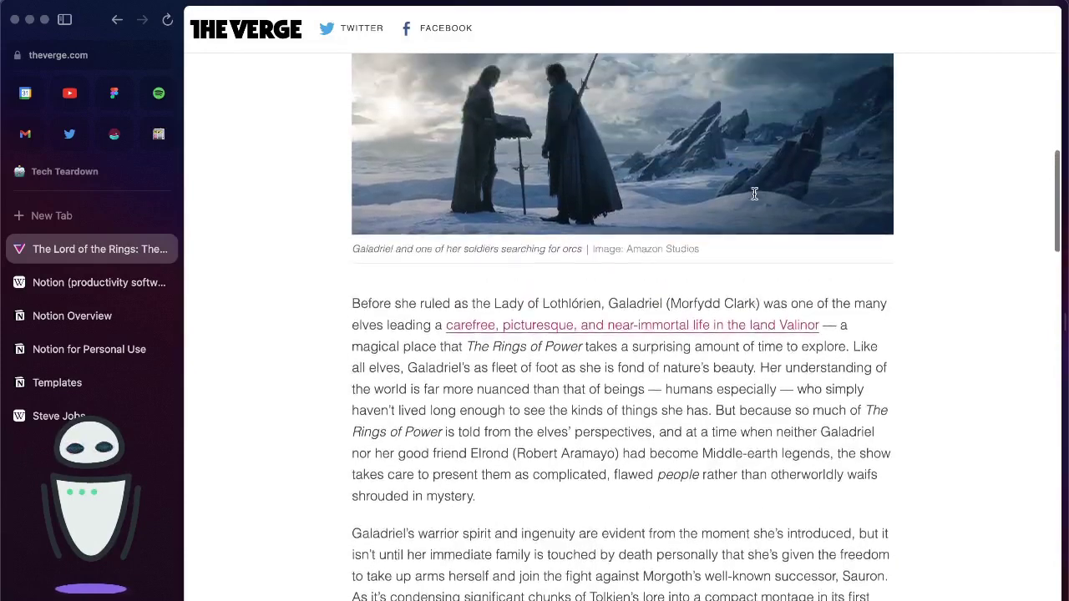
scroll(777, 407, "down", 3)
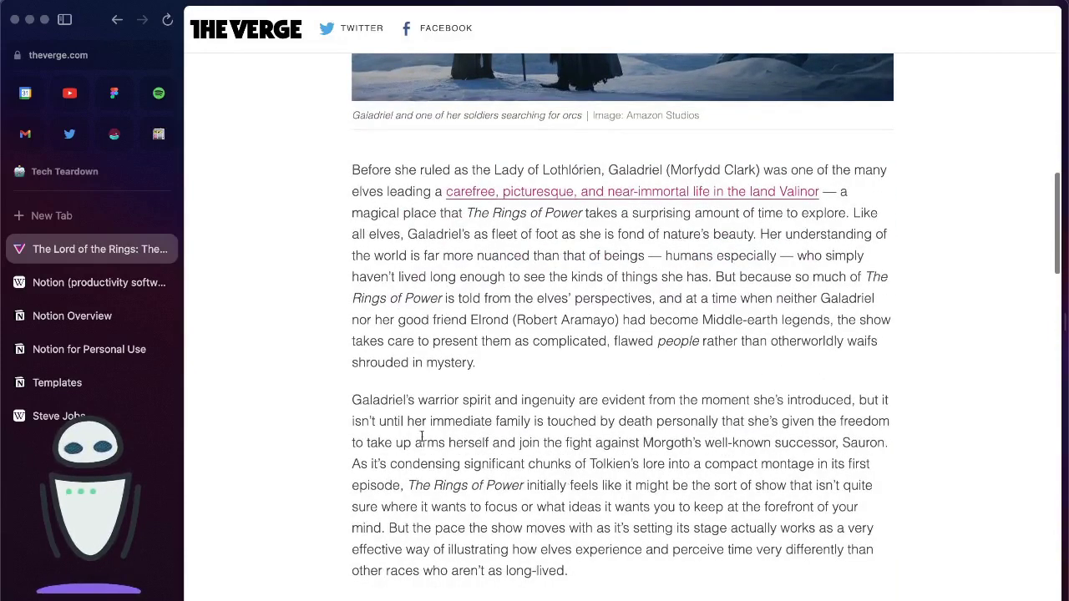
left_click_drag(351, 401, 591, 447)
left_click(591, 450)
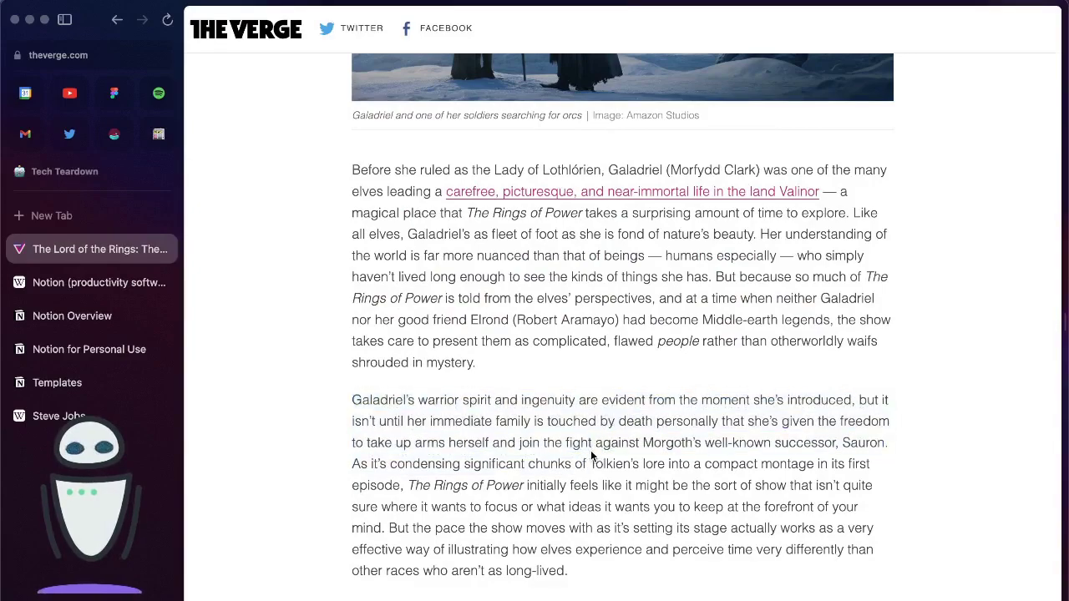
Highlight the review passage from "As impressive as many of The Rings of Power's" to "hide-y holes" with the extension's Add Highlight option
scroll(591, 450, "down", 3)
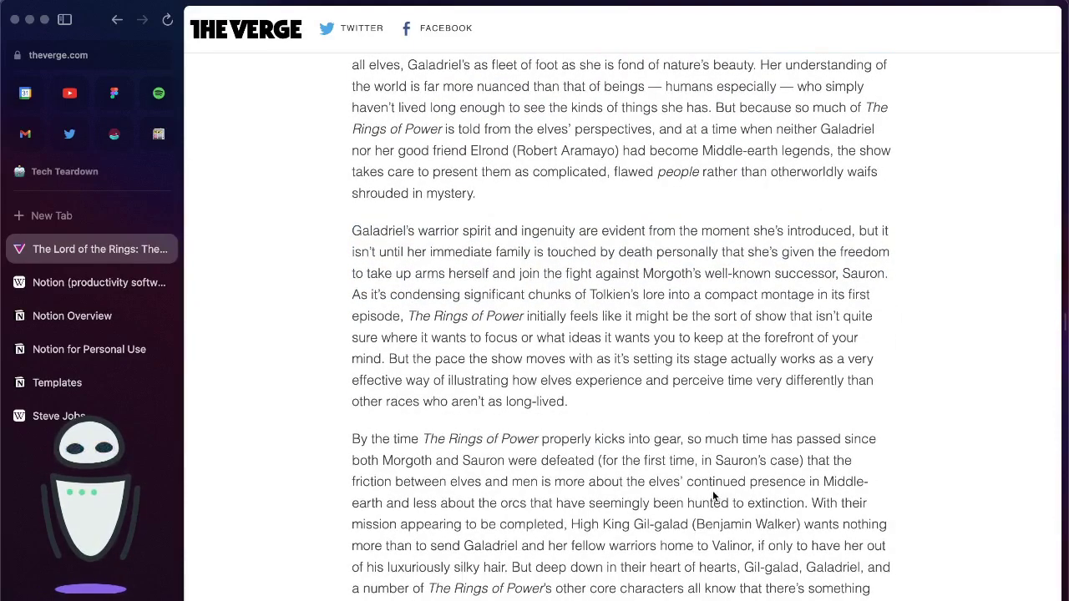
scroll(713, 496, "down", 9)
scroll(713, 496, "down", 7)
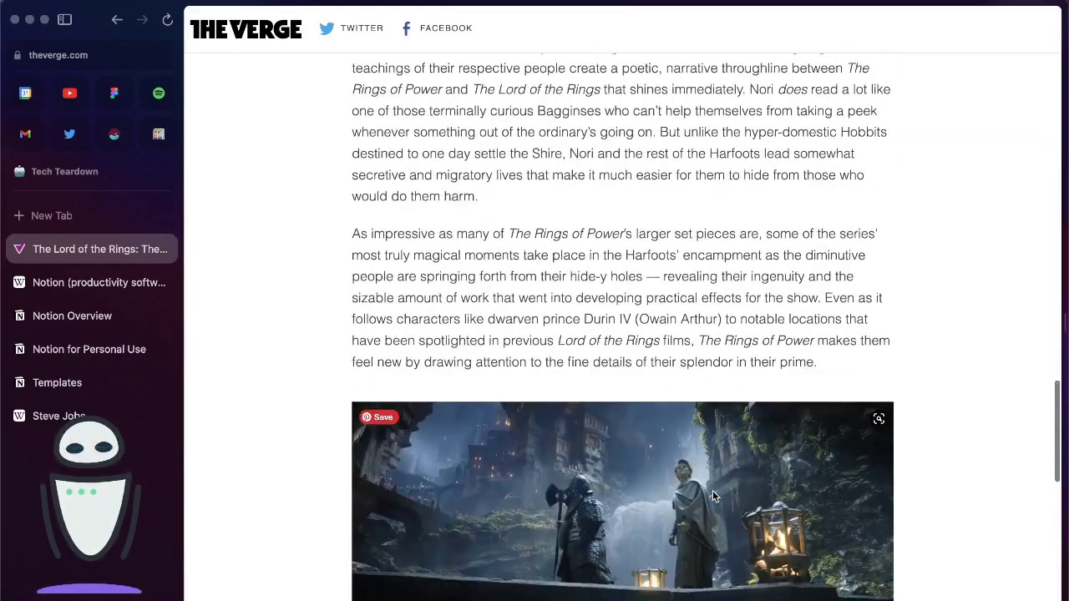
left_click_drag(354, 236, 641, 276)
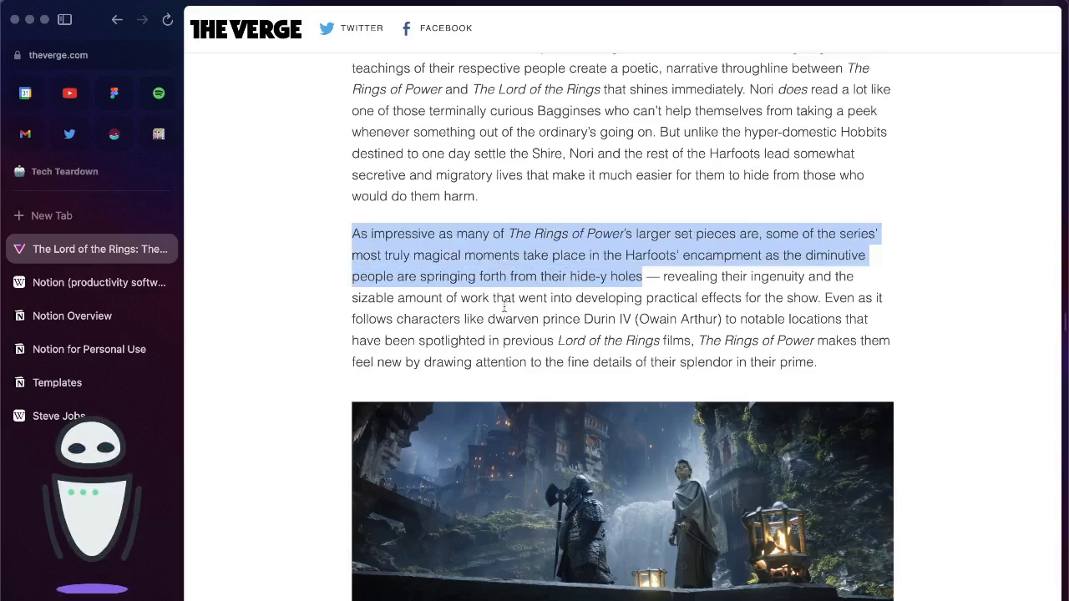
right_click(587, 253)
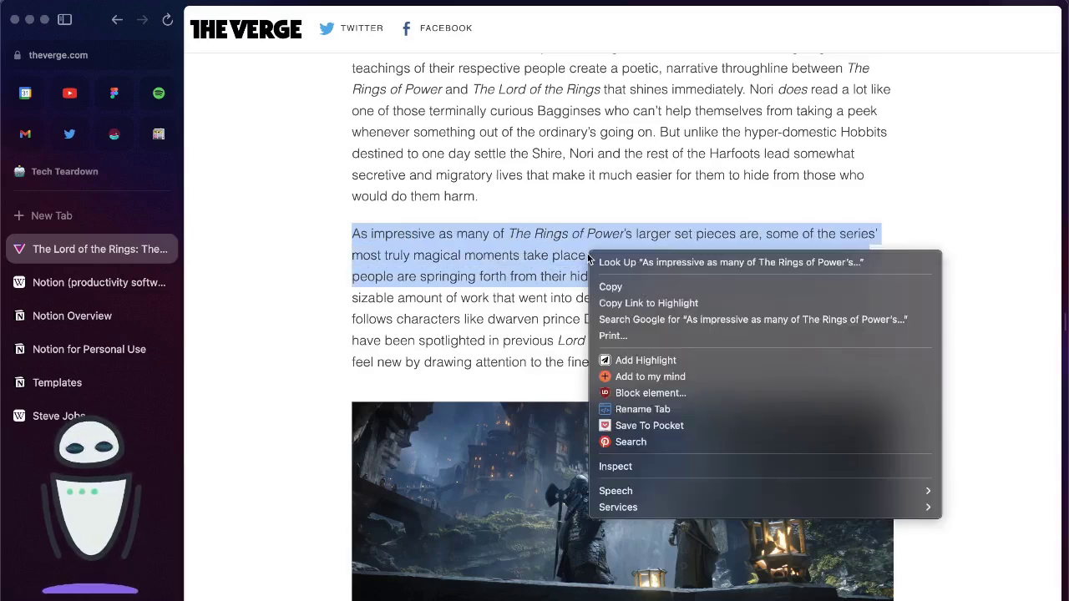
left_click(635, 364)
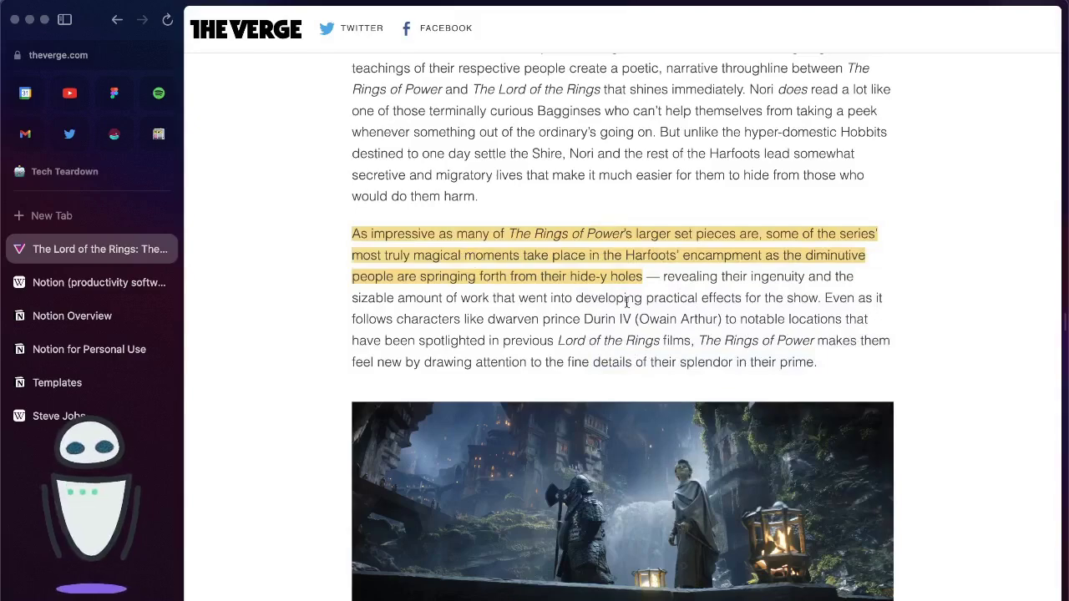
In Notion's News gallery, open the review card with the orc image, examine its saved highlight, images and properties, and close it
scroll(626, 301, "down", 6)
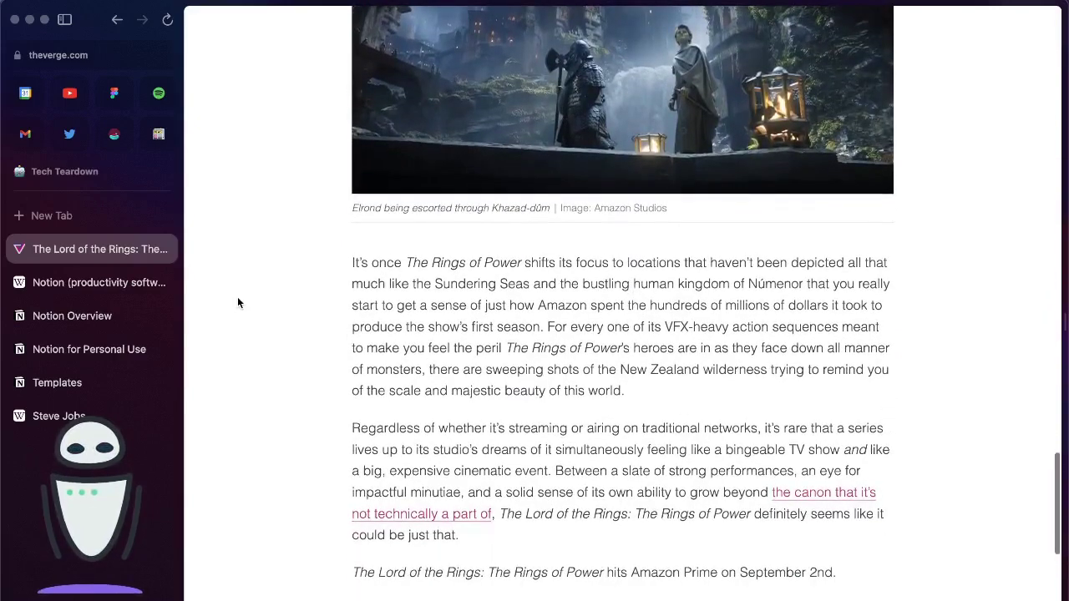
left_click(159, 134)
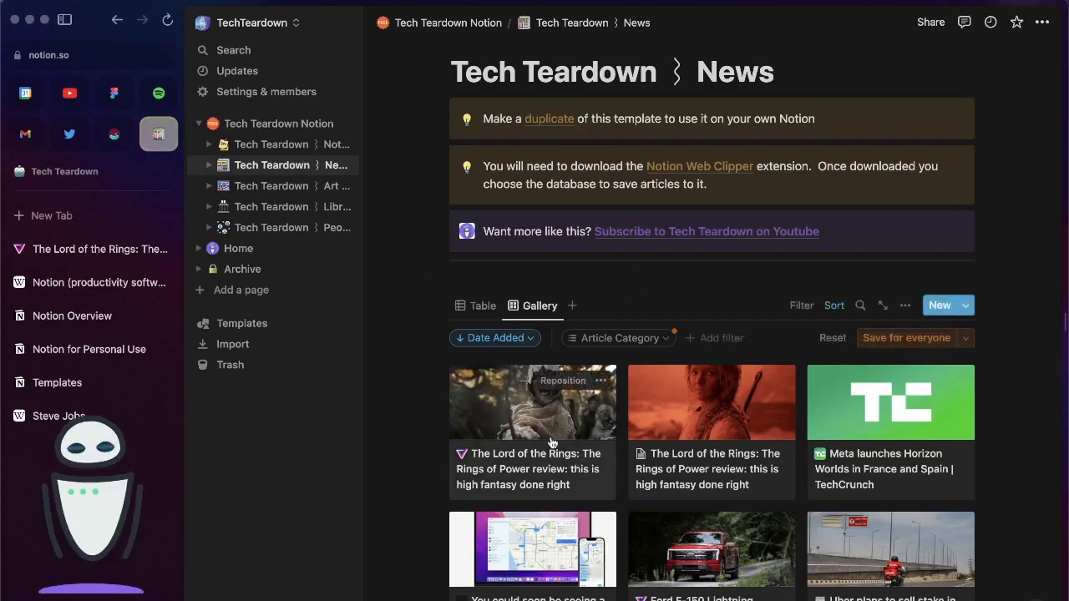
left_click(550, 436)
scroll(589, 372, "down", 10)
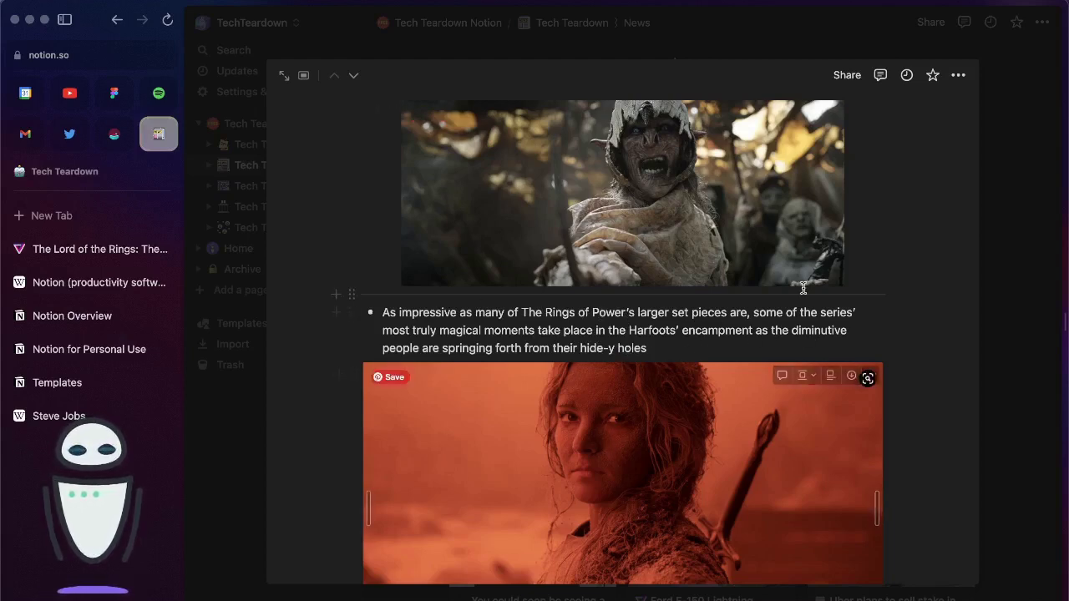
scroll(835, 250, "up", 10)
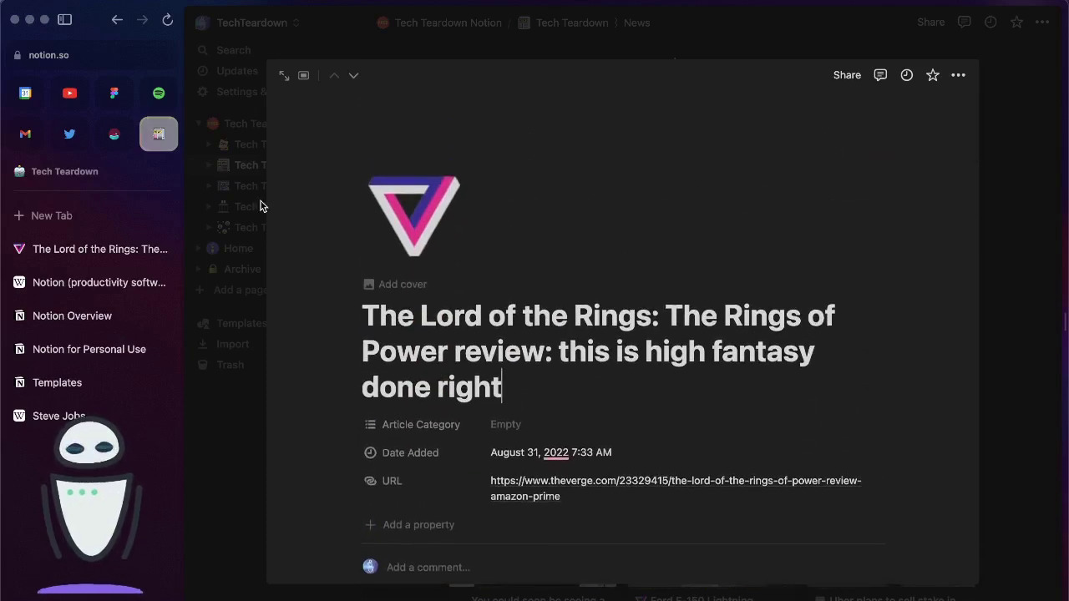
left_click(241, 212)
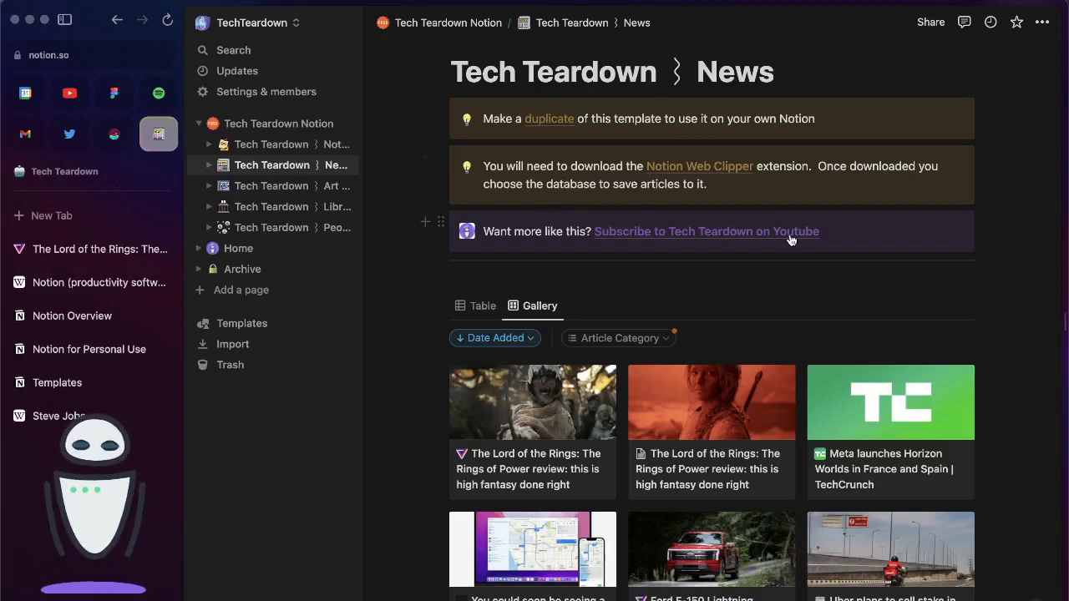
Open the Rings of Power review categorised as Media, add a page icon and look through its clipped image and text
mouse_move(994, 16)
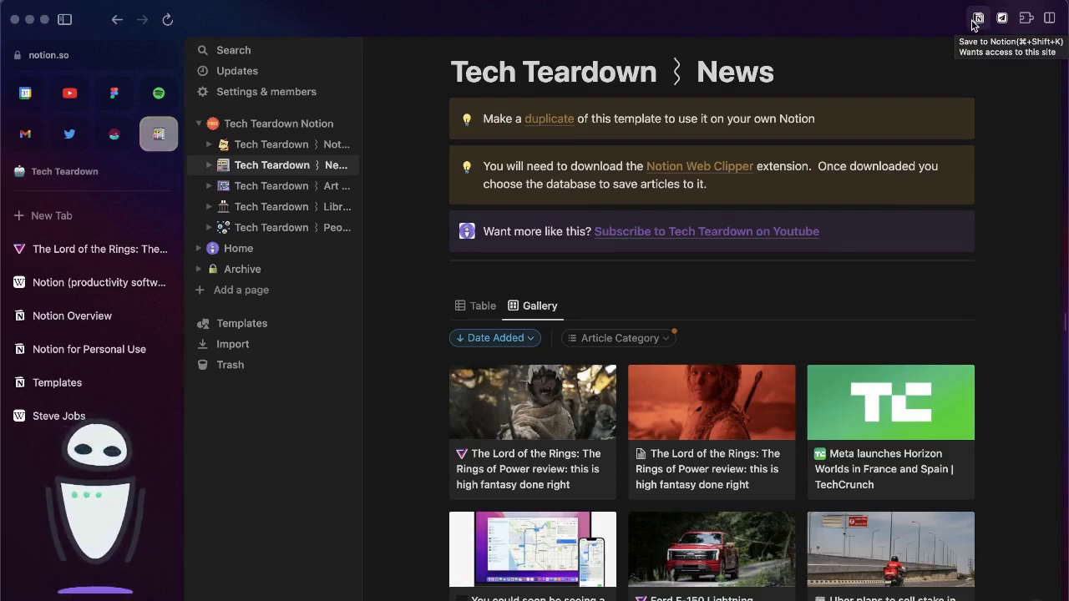
left_click(699, 429)
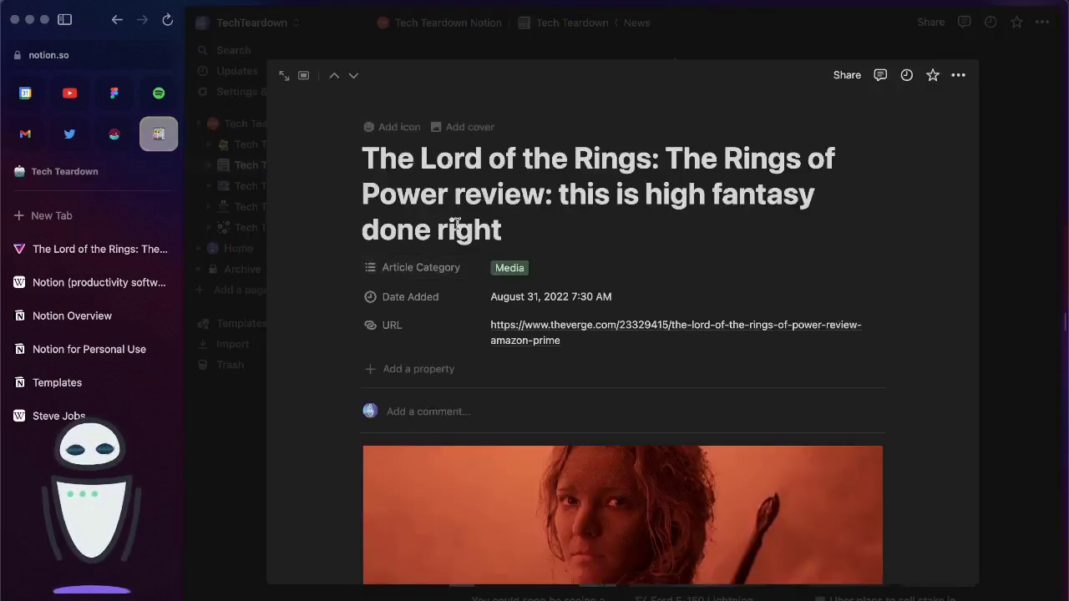
left_click(371, 126)
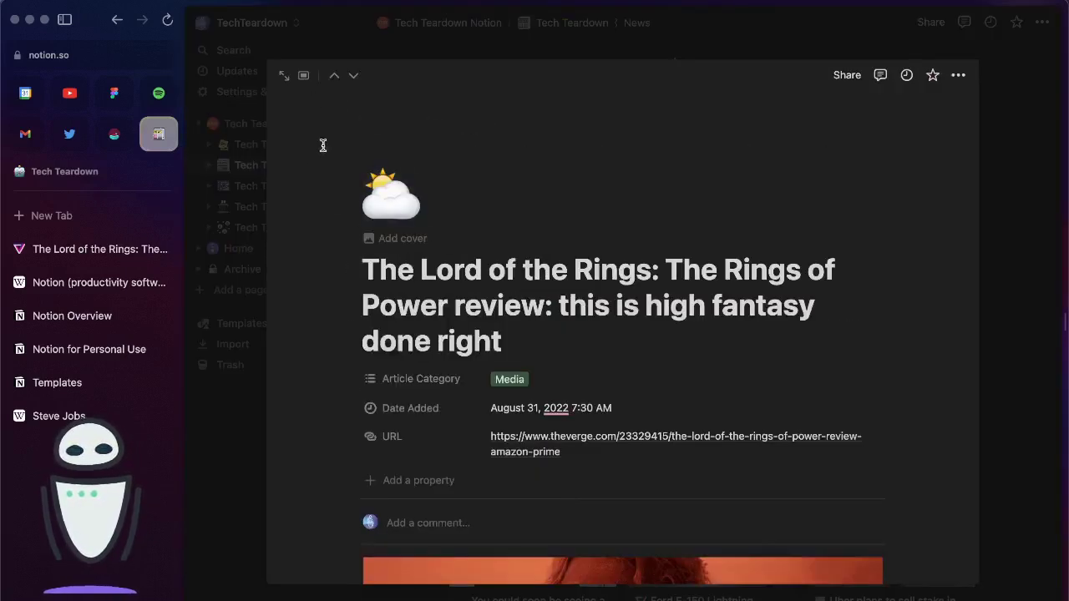
scroll(627, 477, "down", 4)
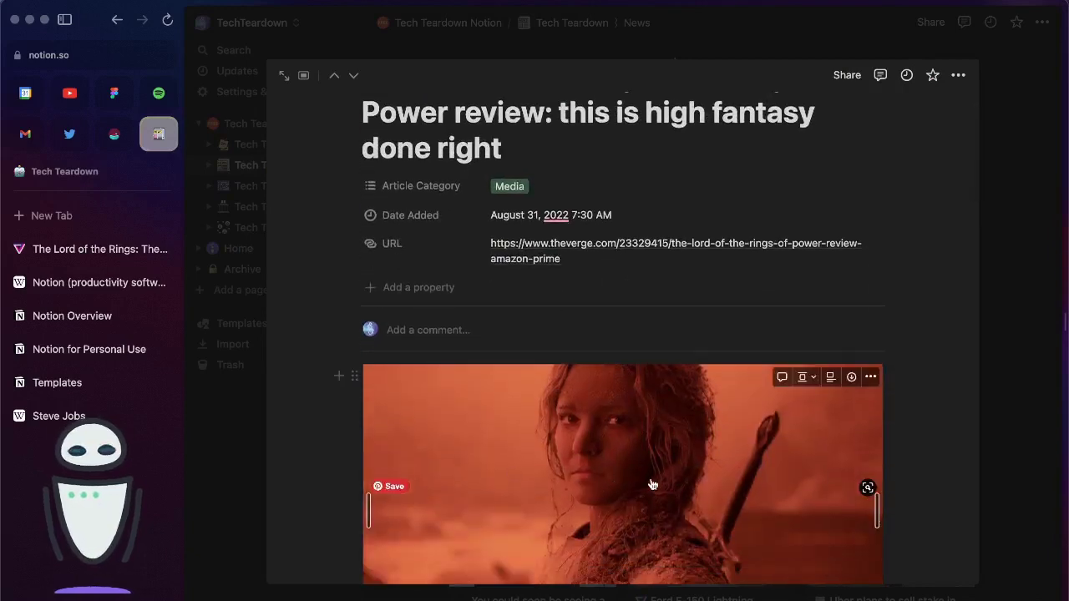
scroll(653, 484, "down", 5)
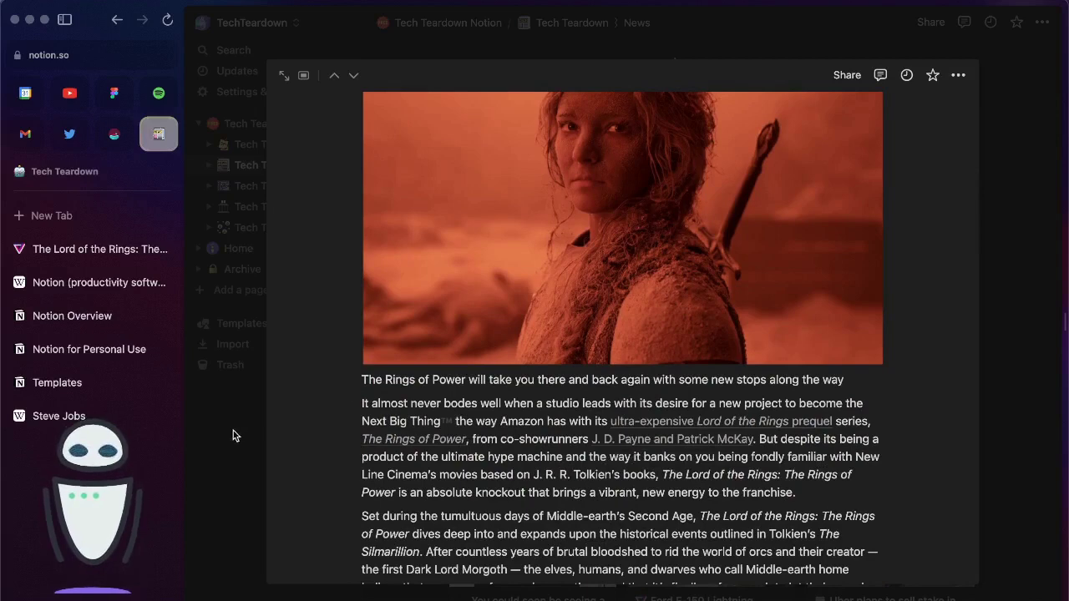
On the Steve Jobs Wikipedia page, create a new Save to Notion form that adds to the TechTeardown workspace's People database
key("ctrl+Tab")
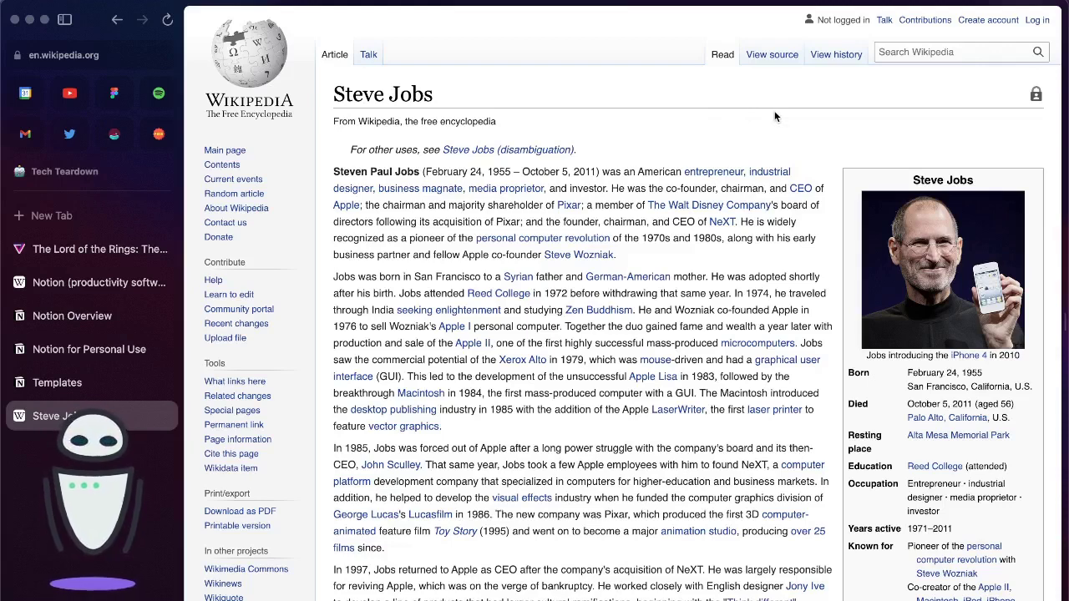
mouse_move(889, 10)
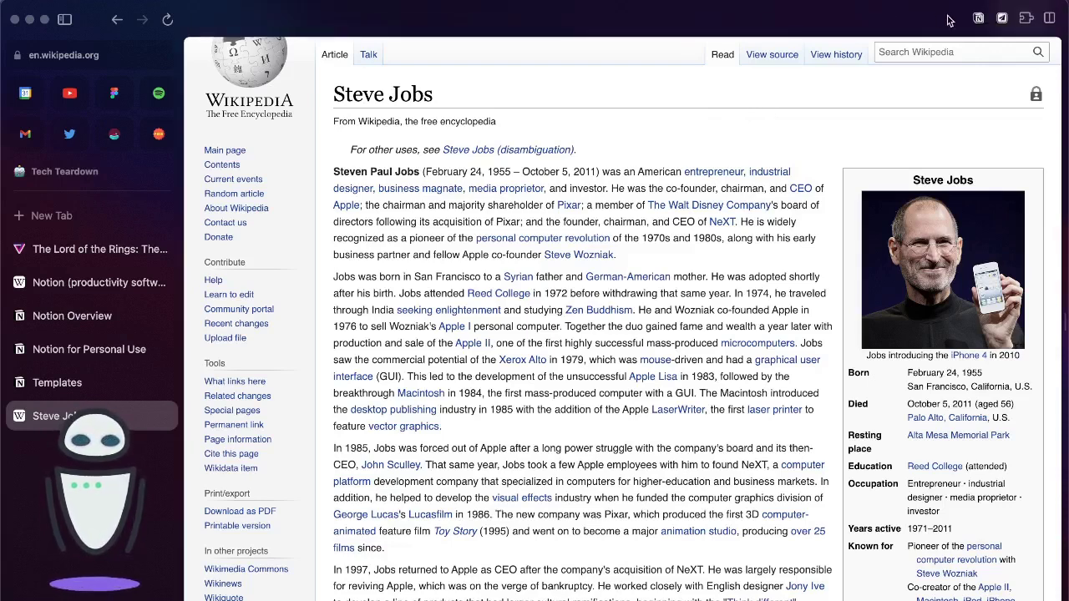
left_click(1003, 19)
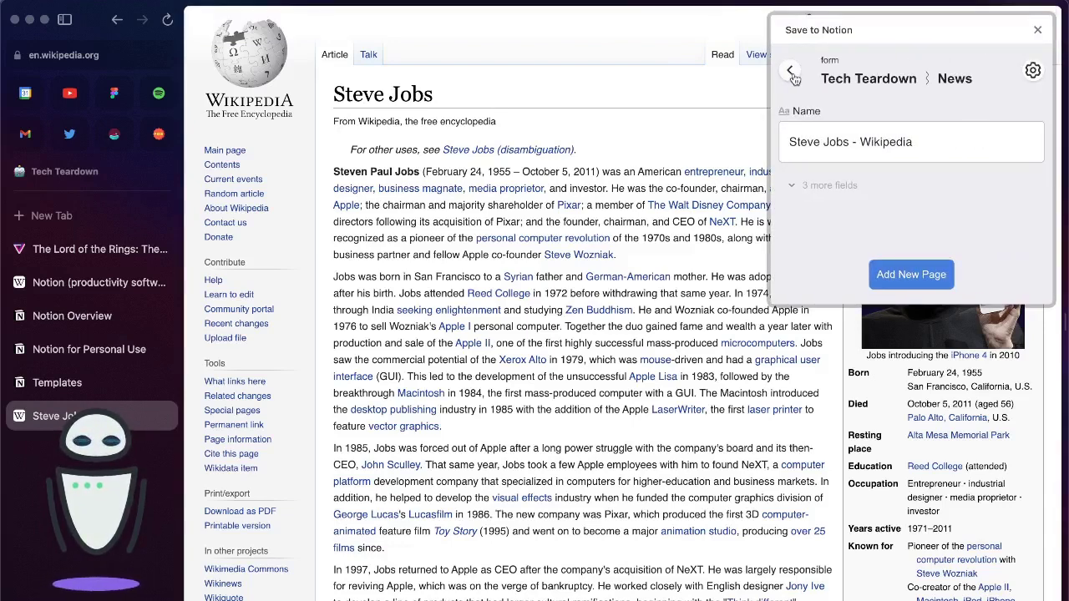
left_click(789, 71)
left_click(852, 153)
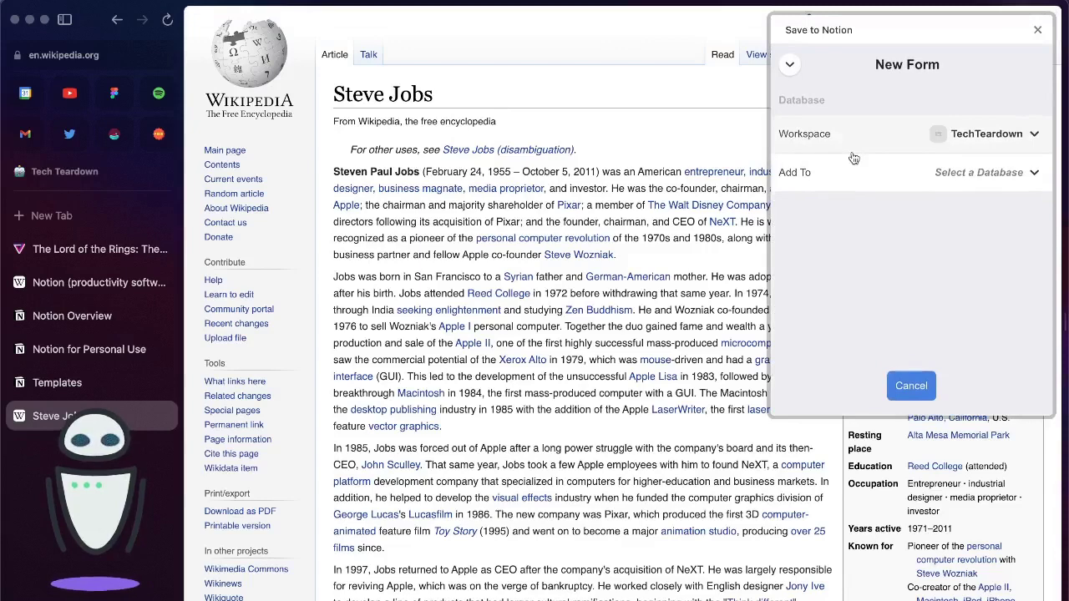
left_click(897, 172)
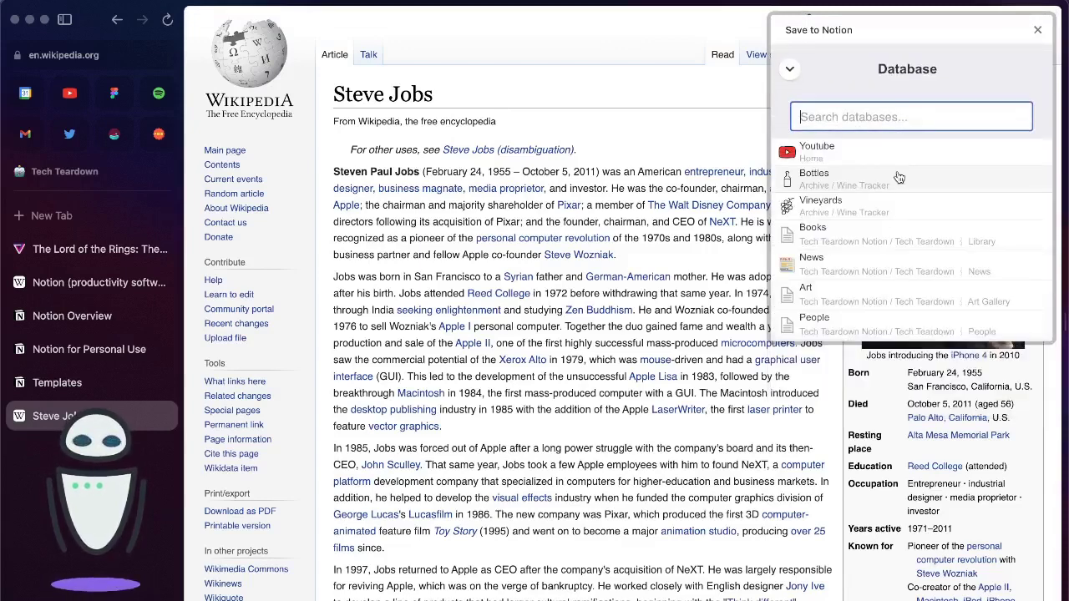
left_click(865, 328)
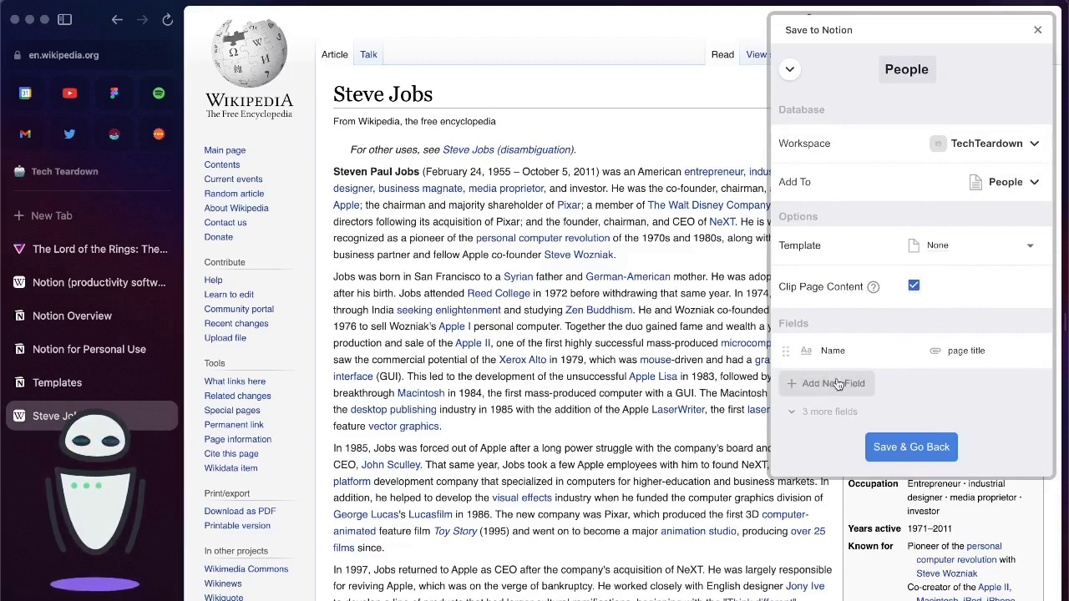
Expand the People form's hidden fields, add the Occupation property as a new field without a default value, and save the form
left_click(826, 414)
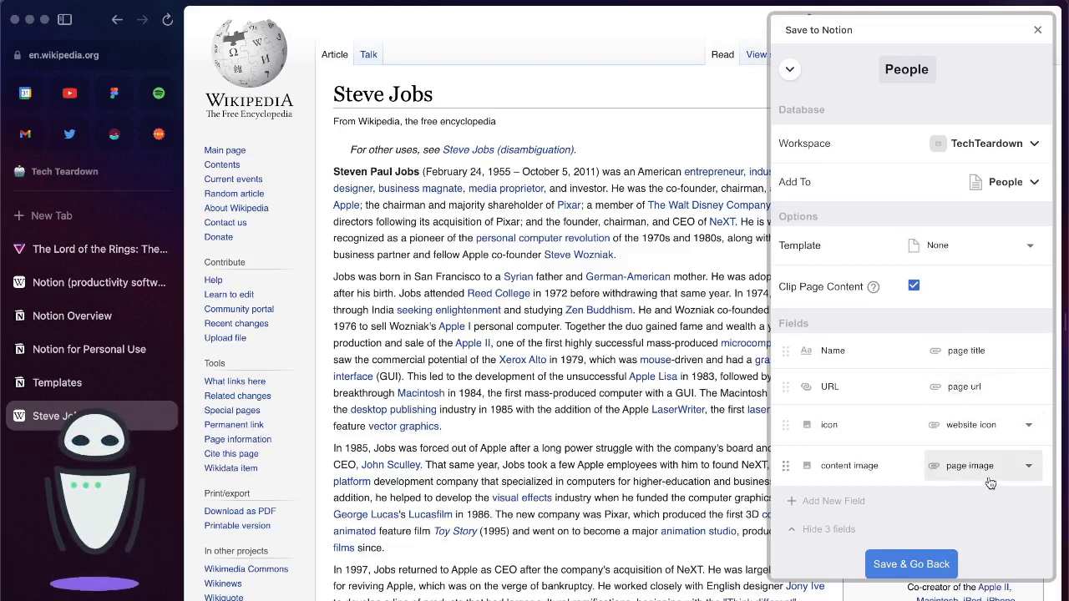
left_click(836, 504)
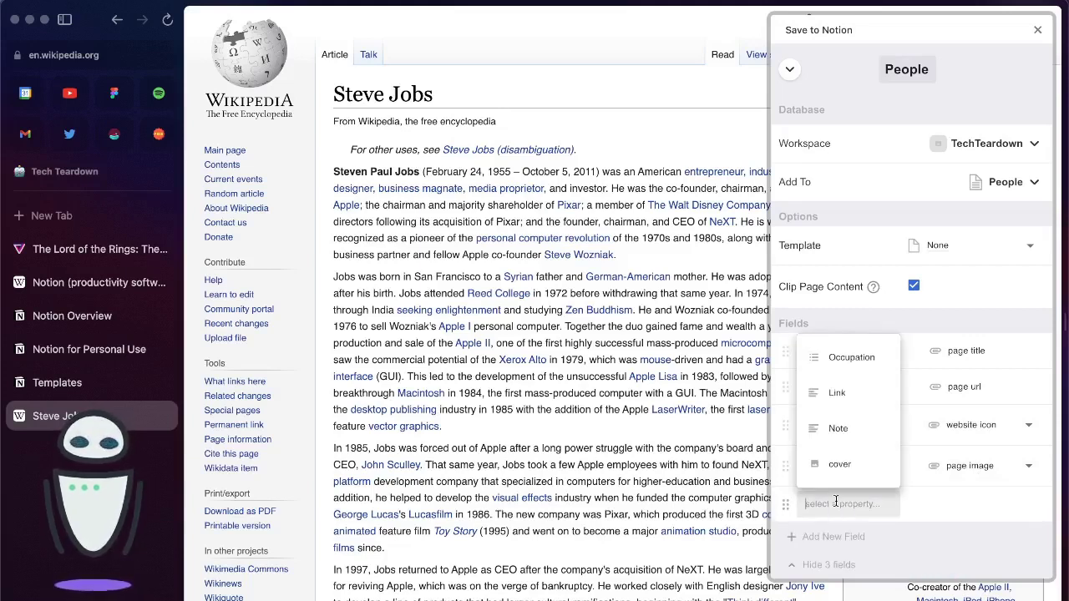
left_click(861, 368)
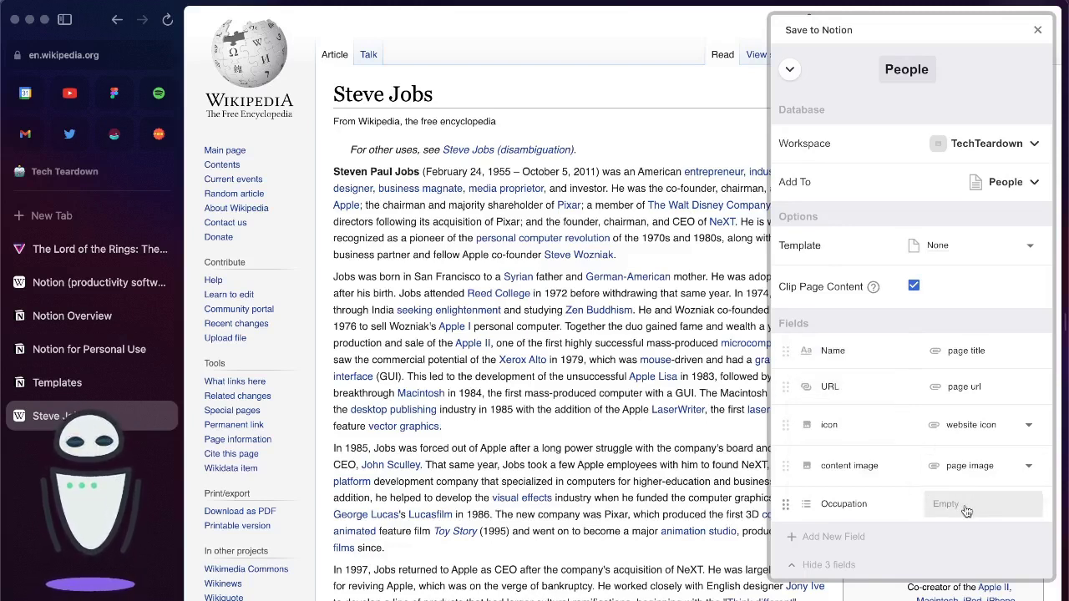
scroll(969, 334, "down", 2)
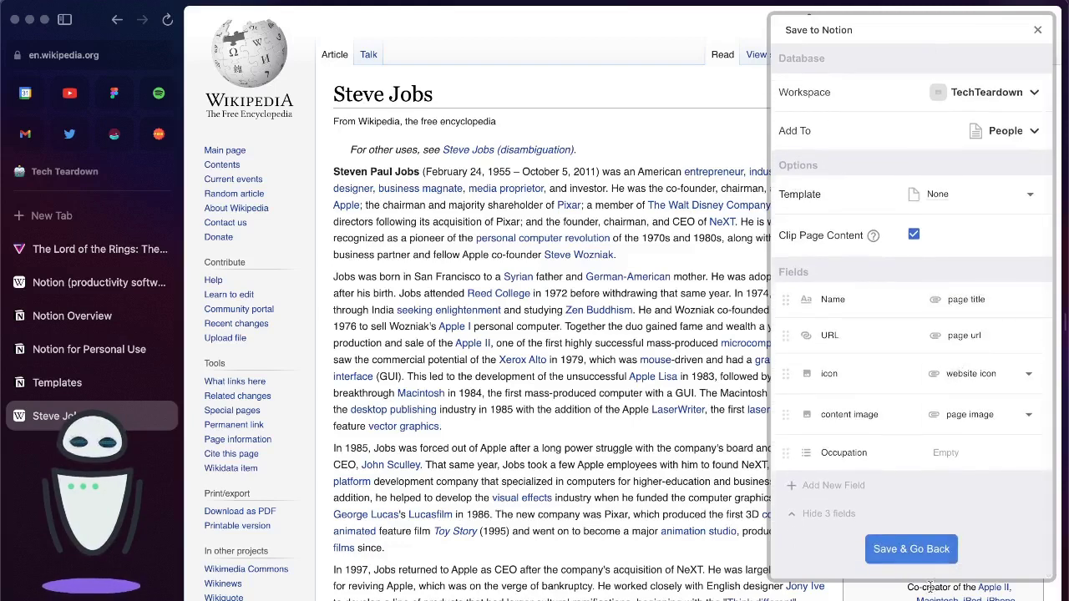
left_click(911, 549)
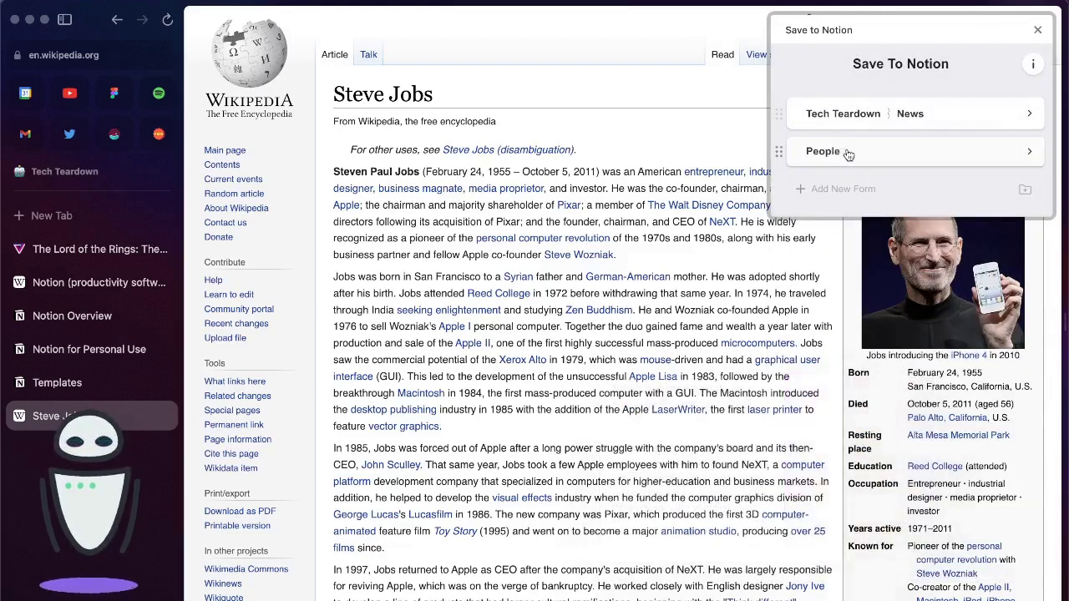
Clip the Wikipedia article with the People form, shortening the name to Steve Jobs and setting Occupation to Tech
left_click(853, 158)
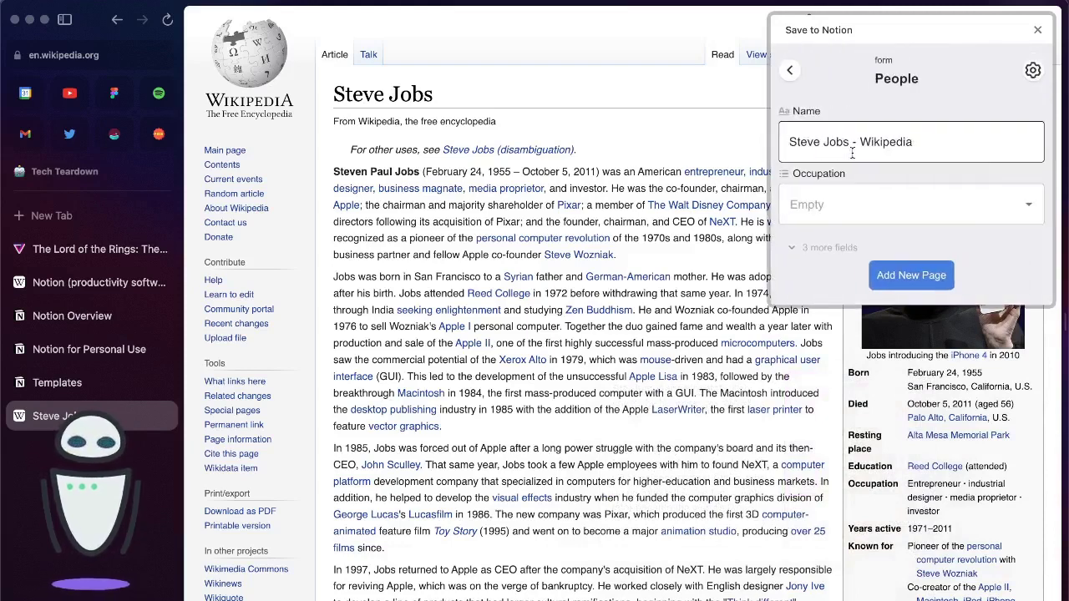
left_click_drag(856, 142, 921, 136)
key("BackSpace")
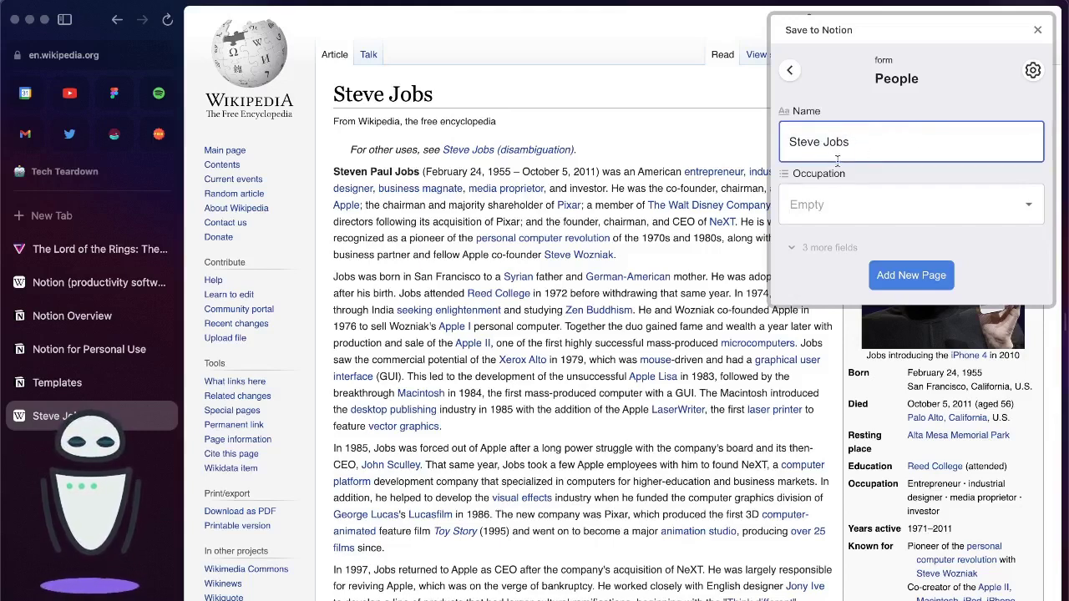
left_click(835, 206)
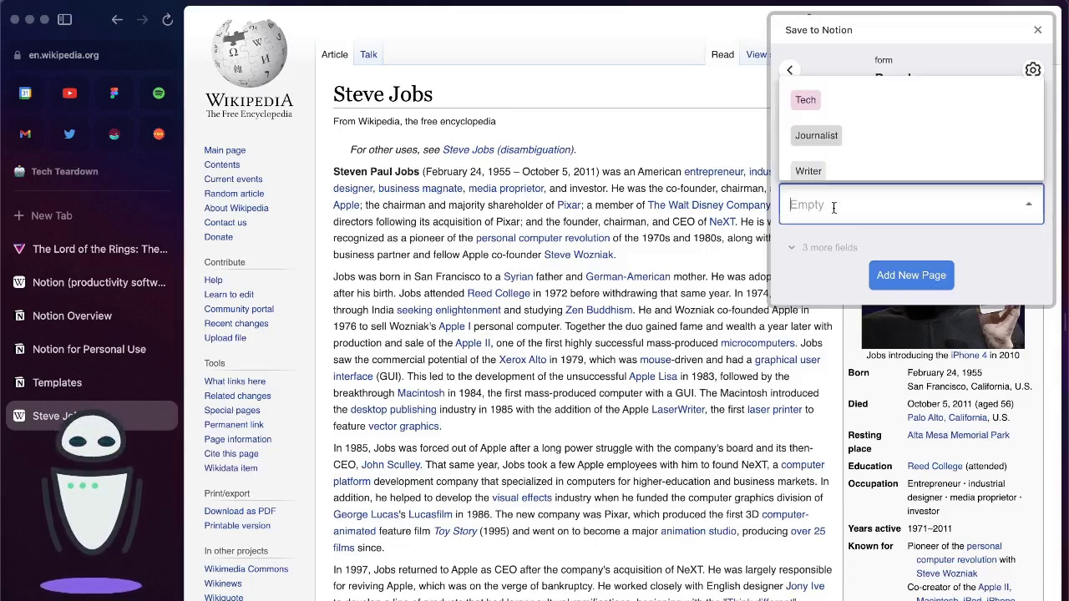
left_click(806, 100)
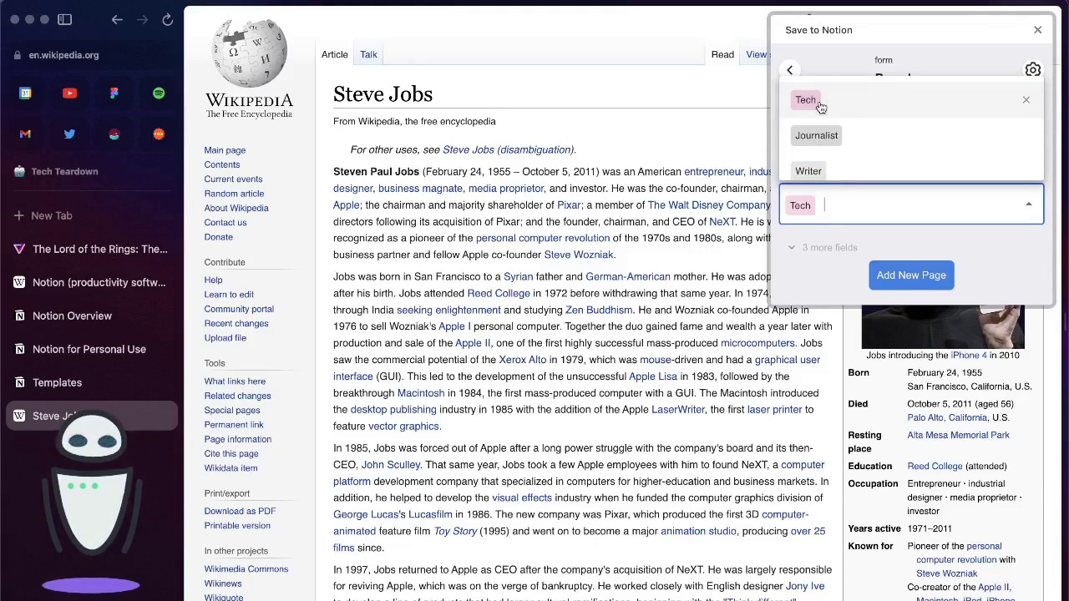
left_click(825, 248)
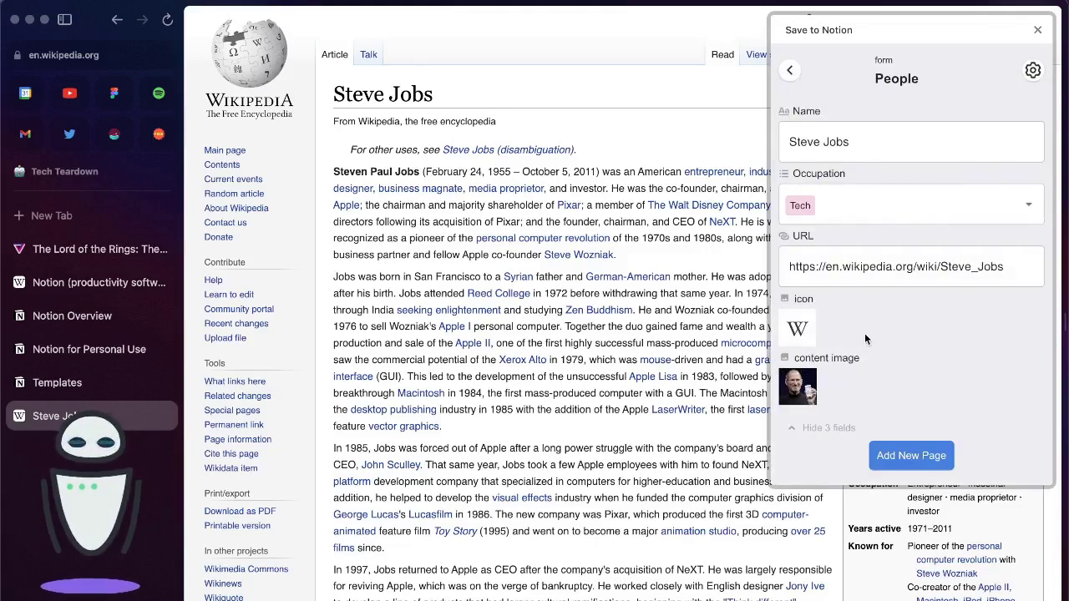
left_click(910, 455)
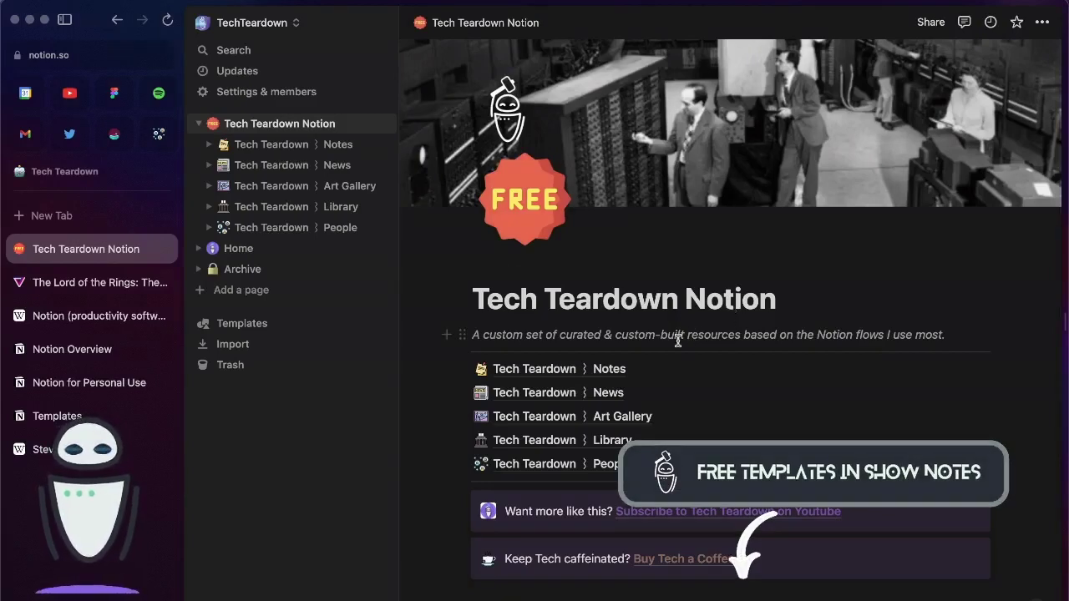
Look through the public Tech Teardown Notes template's tips, Daily Notes, Goals and Interesting Bookmarks, and return to the Tech Teardown Notion page
scroll(559, 374, "up", 1)
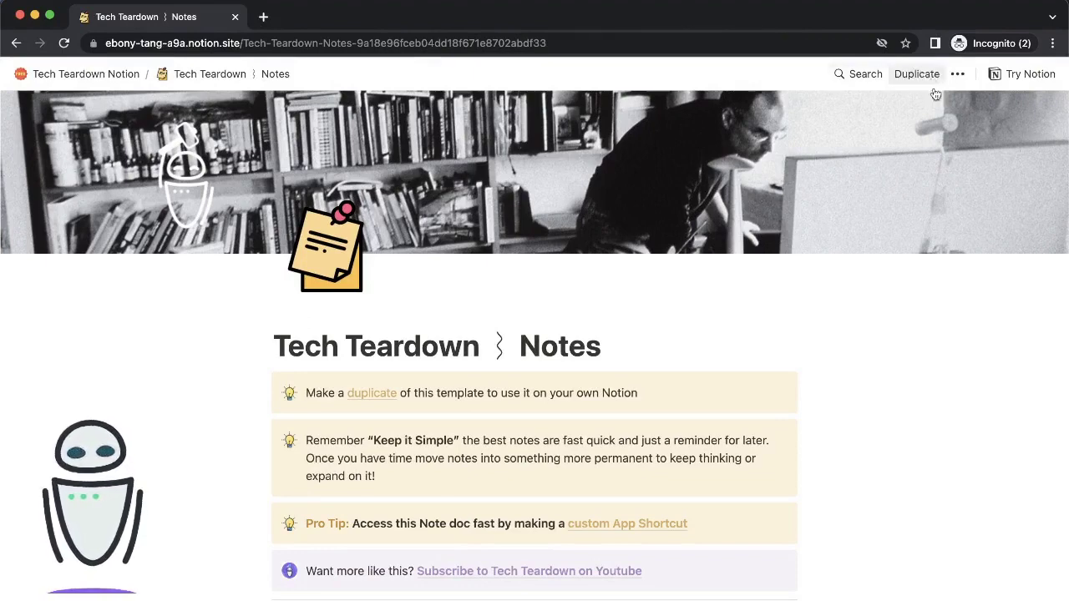
scroll(951, 390, "down", 3)
scroll(951, 390, "down", 3)
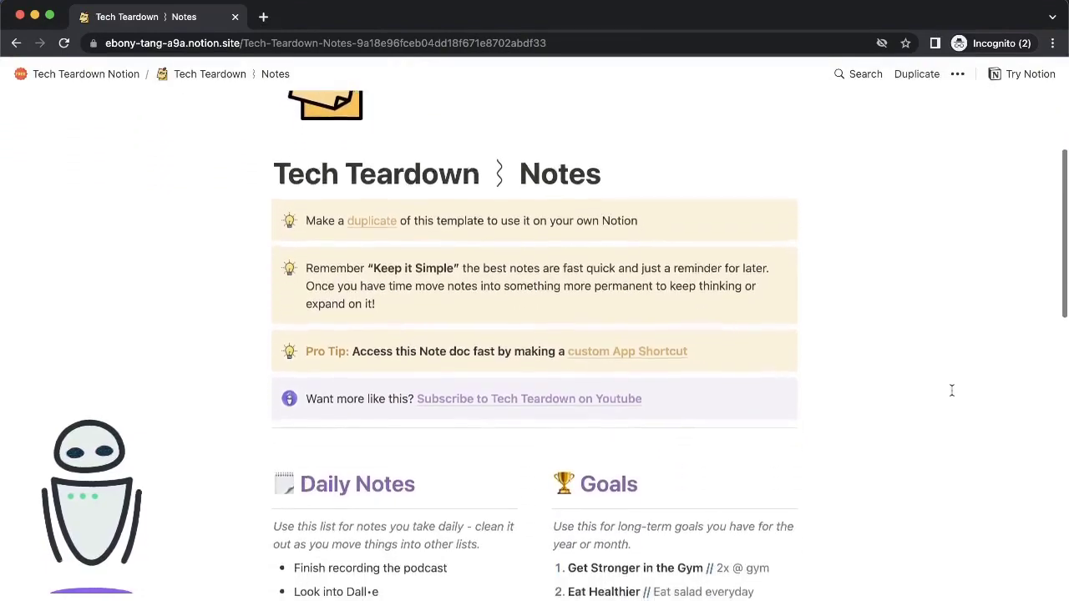
scroll(951, 390, "down", 8)
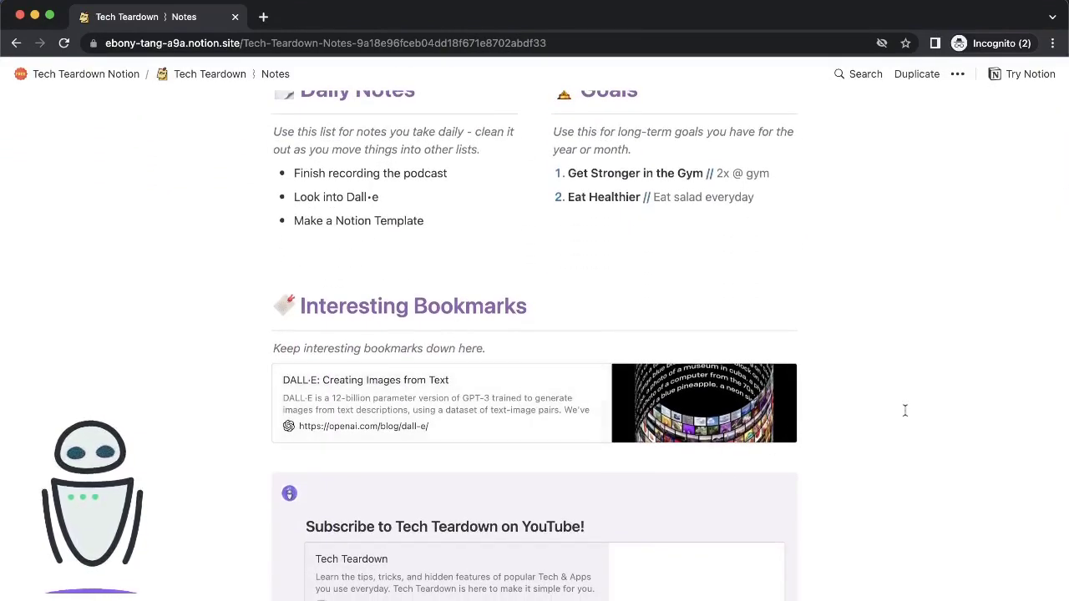
scroll(929, 434, "up", 4)
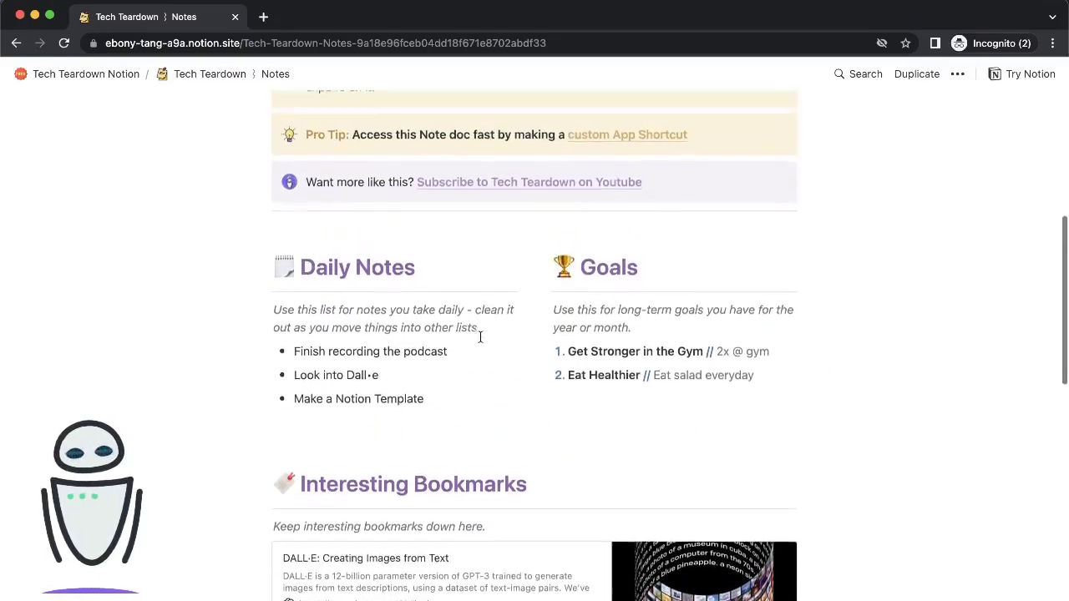
scroll(480, 334, "up", 5)
scroll(343, 175, "up", 1)
scroll(343, 175, "up", 1)
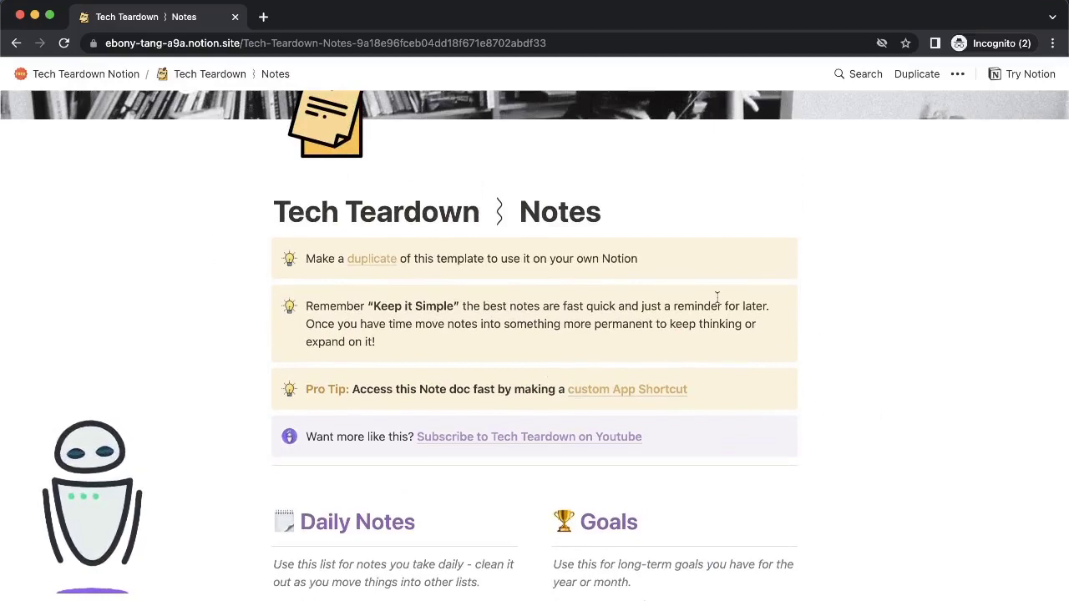
key("super+bracketleft")
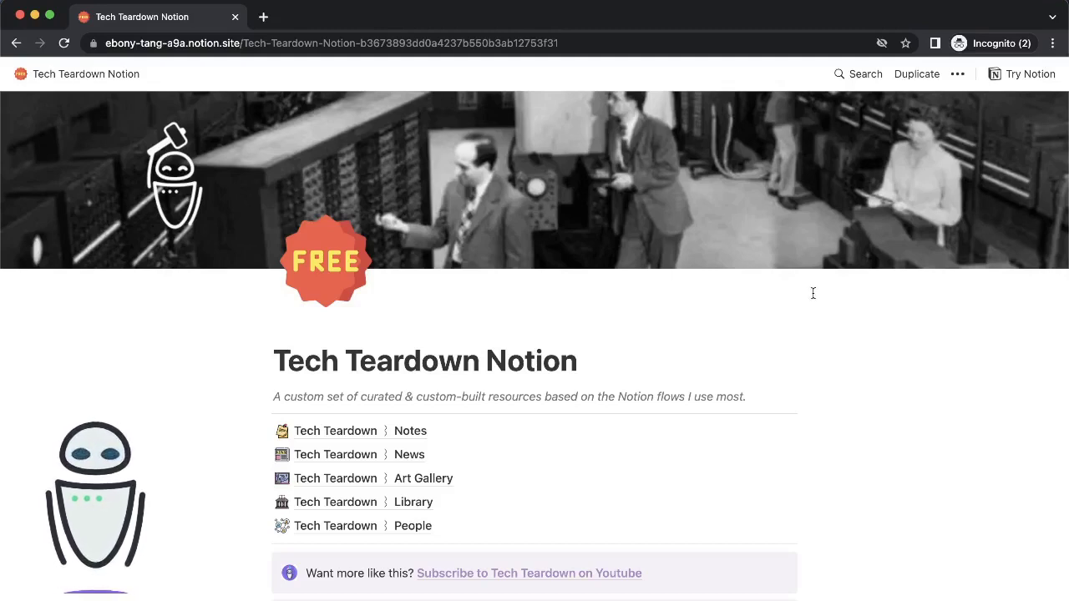
scroll(812, 294, "down", 1)
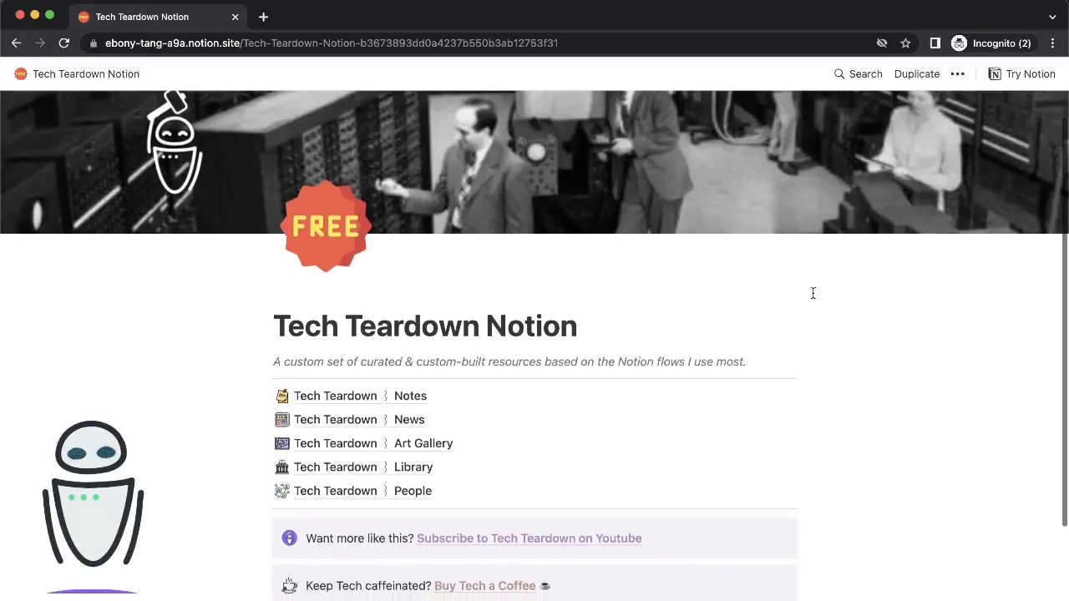